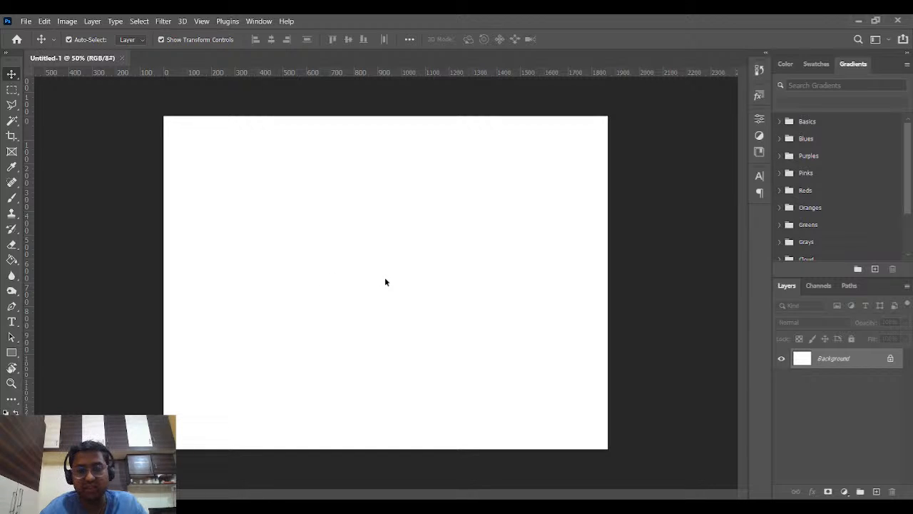
- Switch to the 100 Days UI Challenge file's empty Day 100 page, background E5E5E5
{"action": "key", "text": "t"}
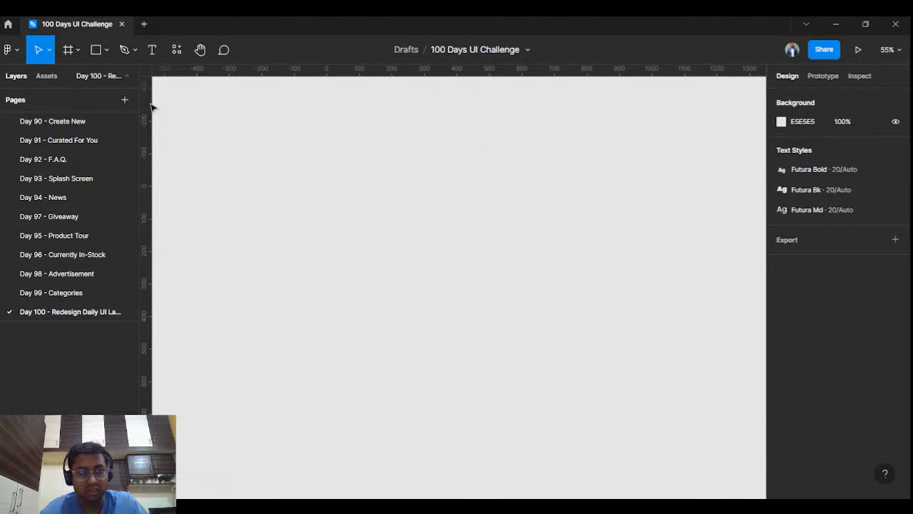
- Add a 1920×1080 Slide 16:9 frame from the Presentation presets
{"action": "left_click", "coordinate": [68, 49]}
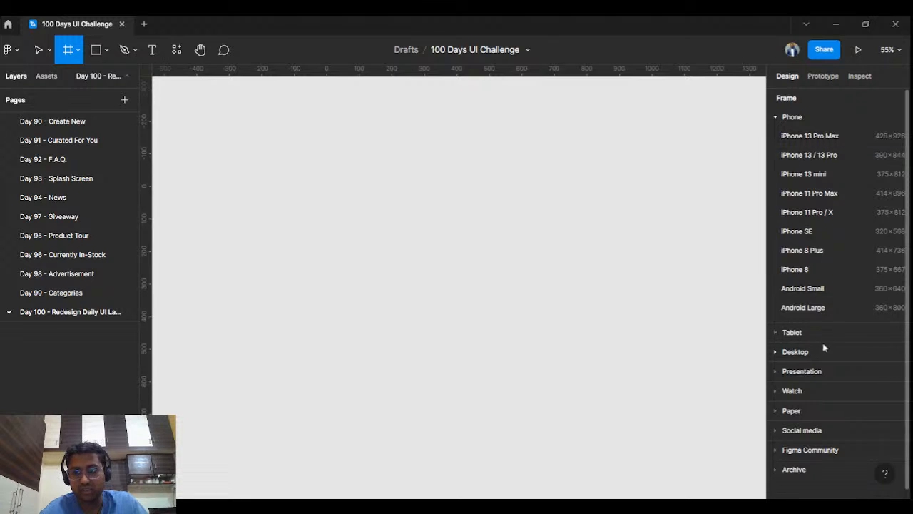
{"action": "left_click", "coordinate": [817, 377]}
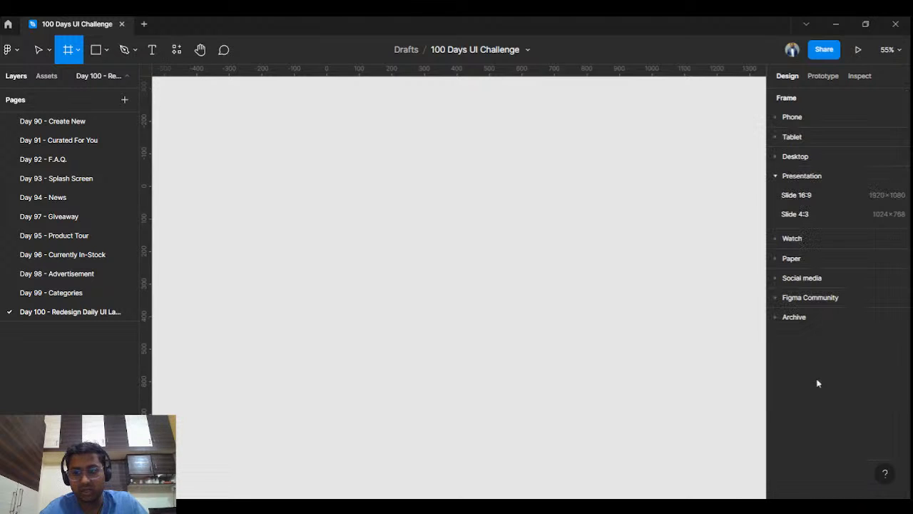
{"action": "left_click", "coordinate": [865, 204]}
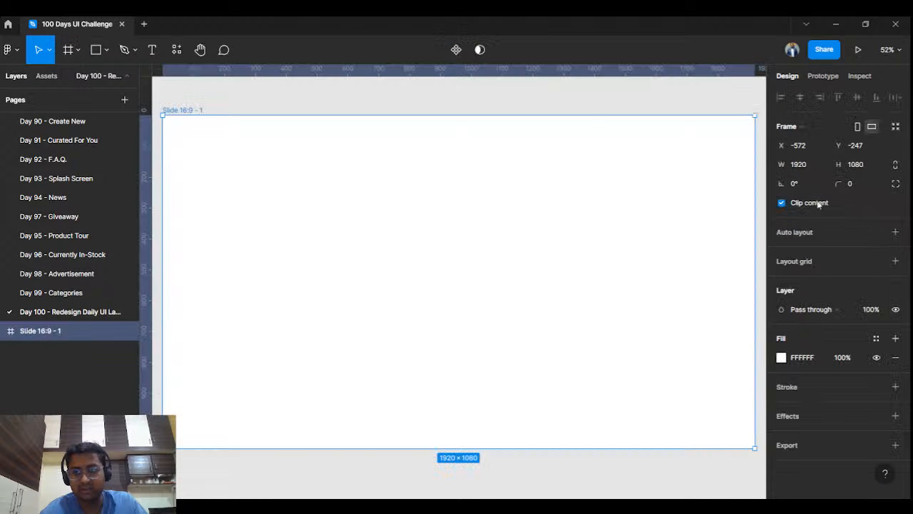
{"action": "left_click", "coordinate": [545, 110]}
{"action": "scroll", "coordinate": [494, 182], "scroll_direction": "down", "scroll_amount": 1}
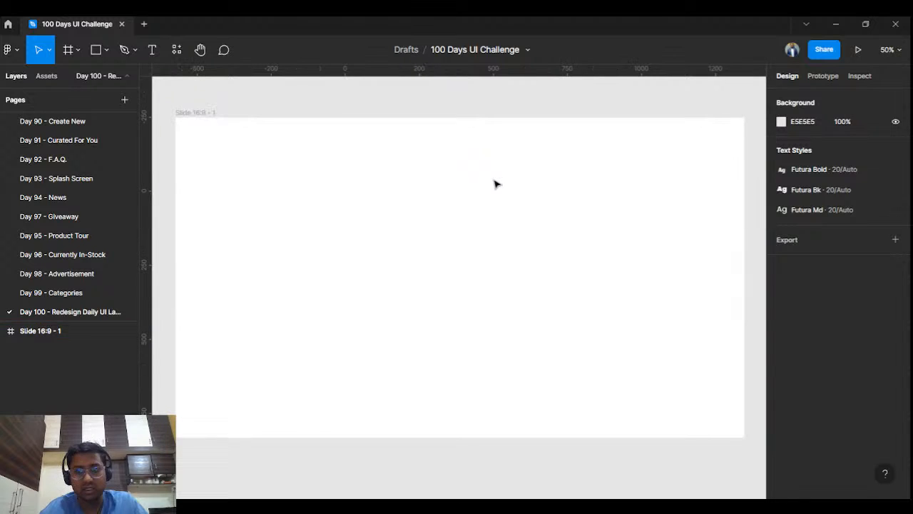
{"action": "left_click_drag", "start_coordinate": [493, 179], "coordinate": [491, 182]}
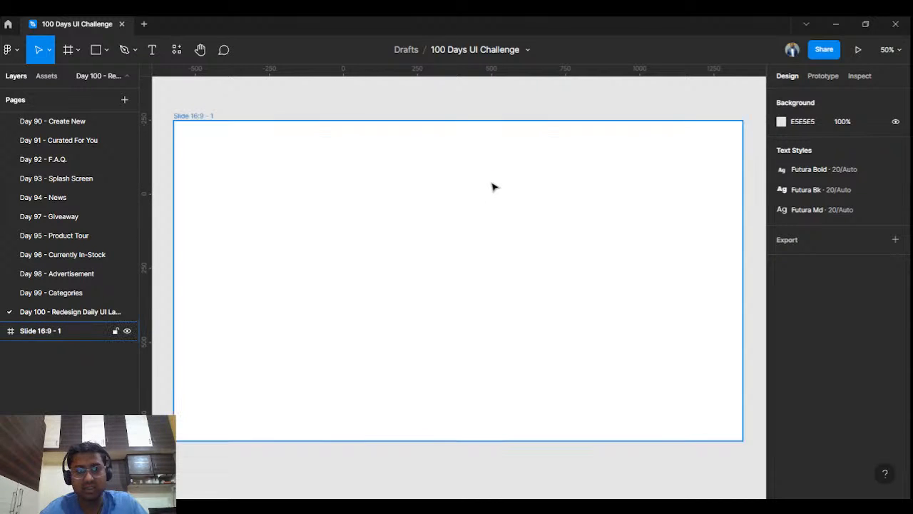
- Rename the new slide frame to 'Day 100'
{"action": "left_click", "coordinate": [212, 118]}
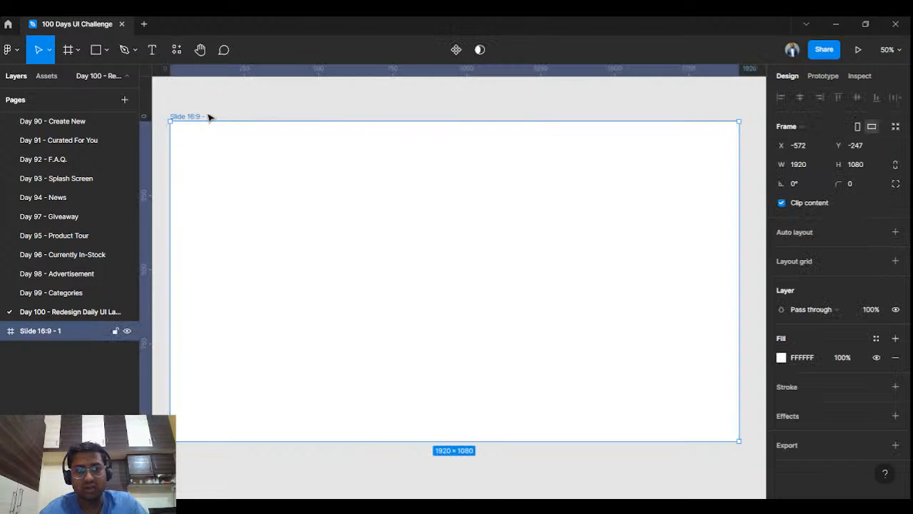
{"action": "double_click", "coordinate": [209, 115]}
{"action": "type", "text": "Day 100"}
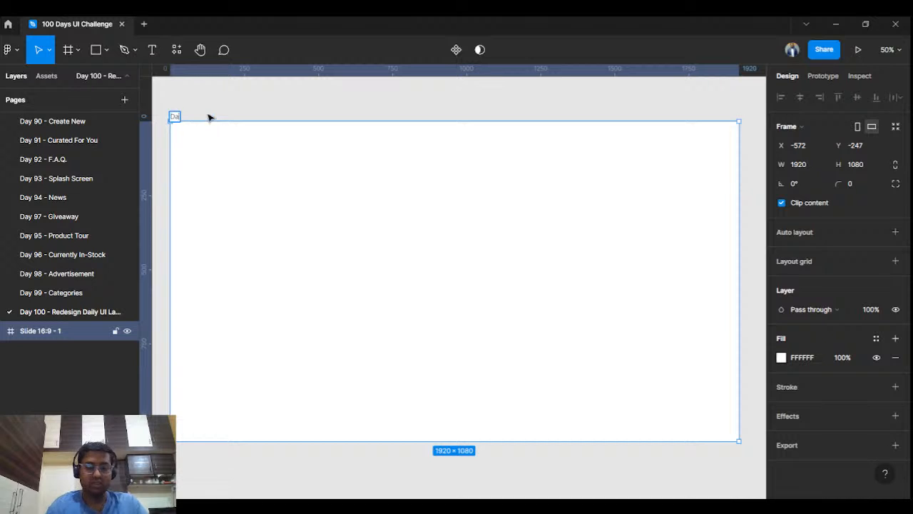
{"action": "key", "text": "Return"}
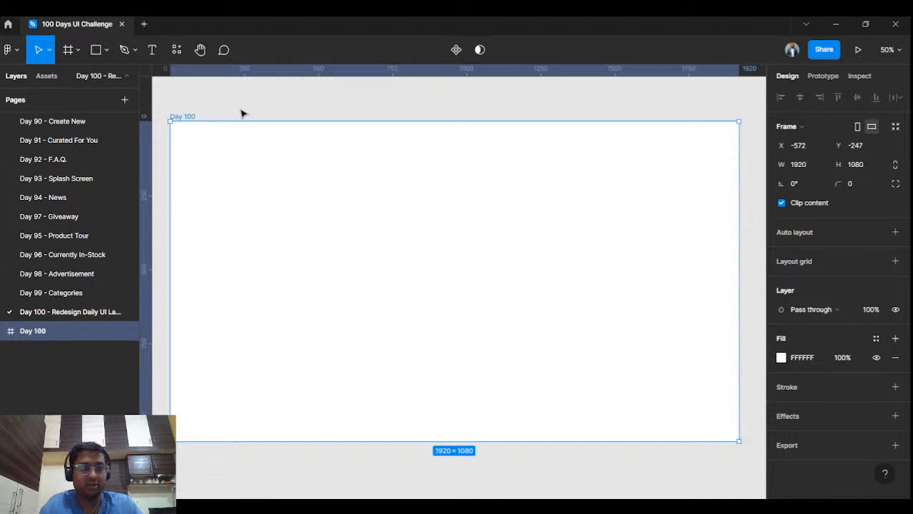
{"action": "left_click", "coordinate": [226, 104]}
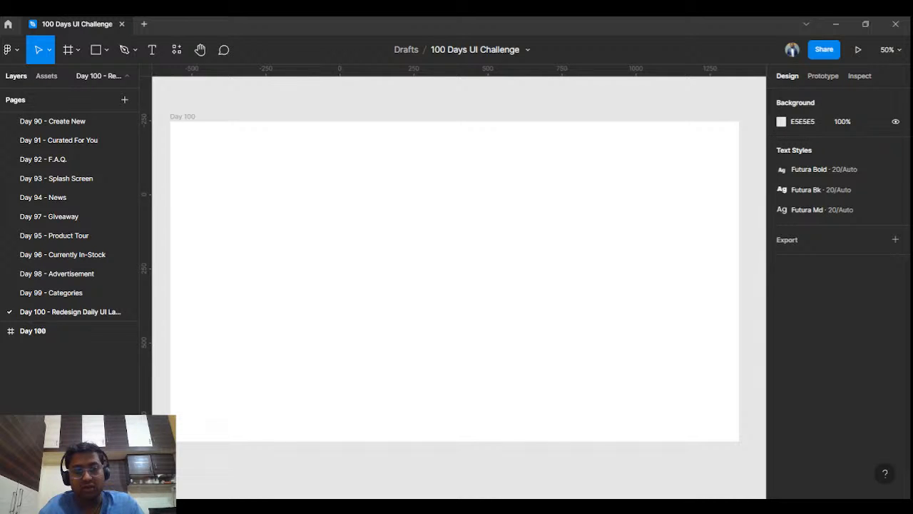
- Drop the 'All 100days together 1' collage into the frame and scale it to 982×736 on the left
{"action": "left_click_drag", "start_coordinate": [454, 417], "coordinate": [305, 232]}
{"action": "left_click", "coordinate": [452, 255]}
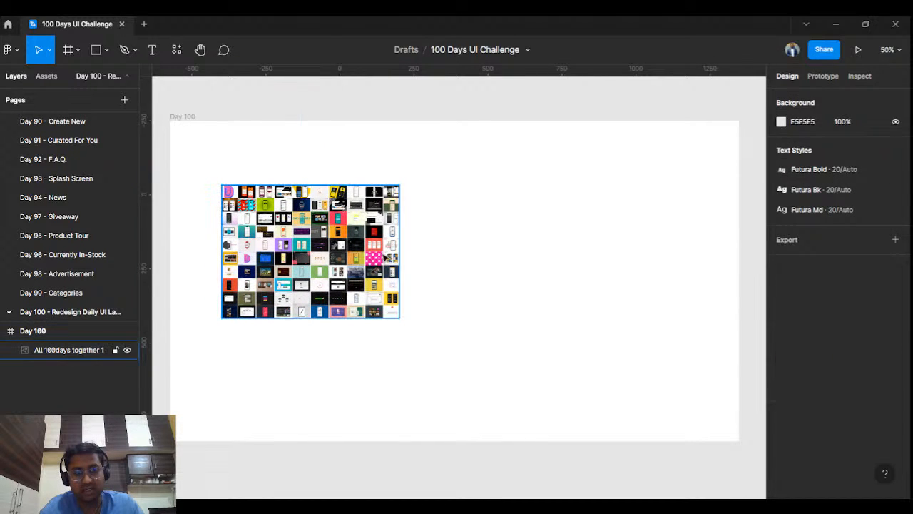
{"action": "left_click", "coordinate": [396, 283]}
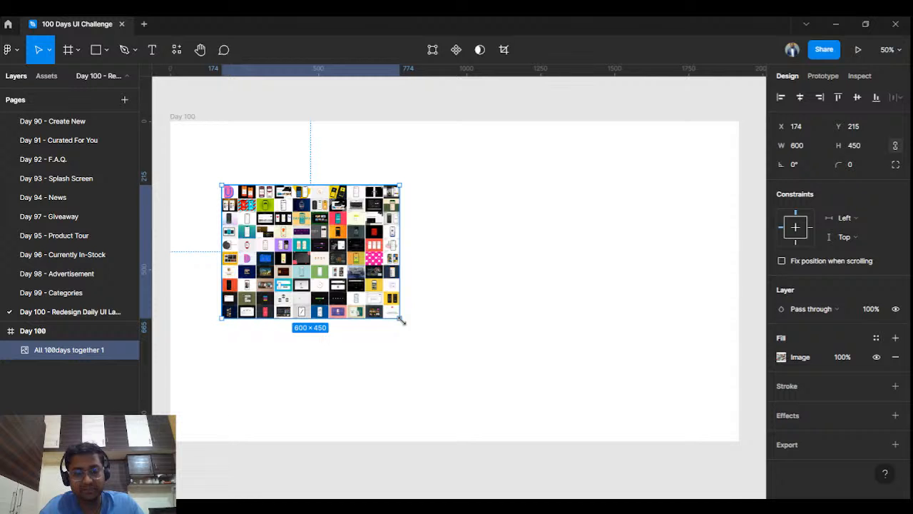
{"action": "left_click_drag", "start_coordinate": [401, 321], "coordinate": [497, 386]}
{"action": "left_click_drag", "start_coordinate": [460, 331], "coordinate": [428, 328]}
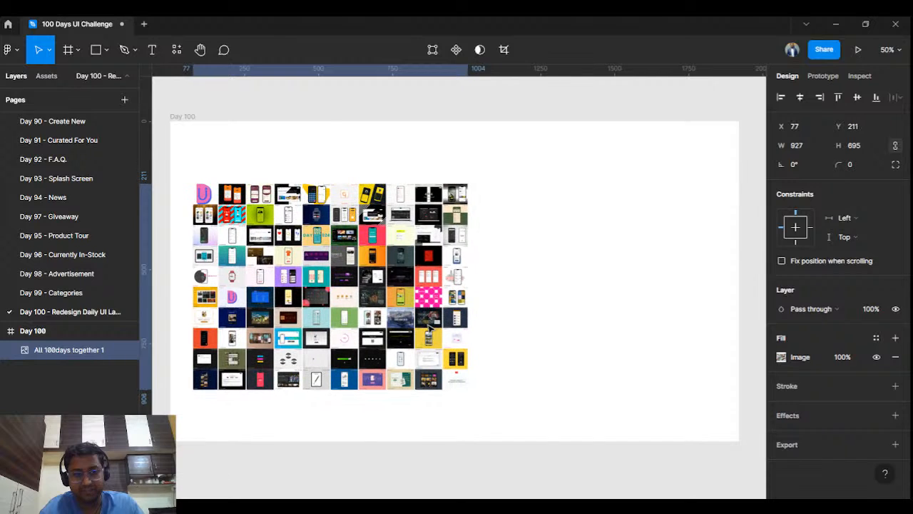
{"action": "left_click_drag", "start_coordinate": [468, 389], "coordinate": [484, 401]}
{"action": "left_click_drag", "start_coordinate": [463, 318], "coordinate": [456, 310]}
{"action": "left_click", "coordinate": [577, 257]}
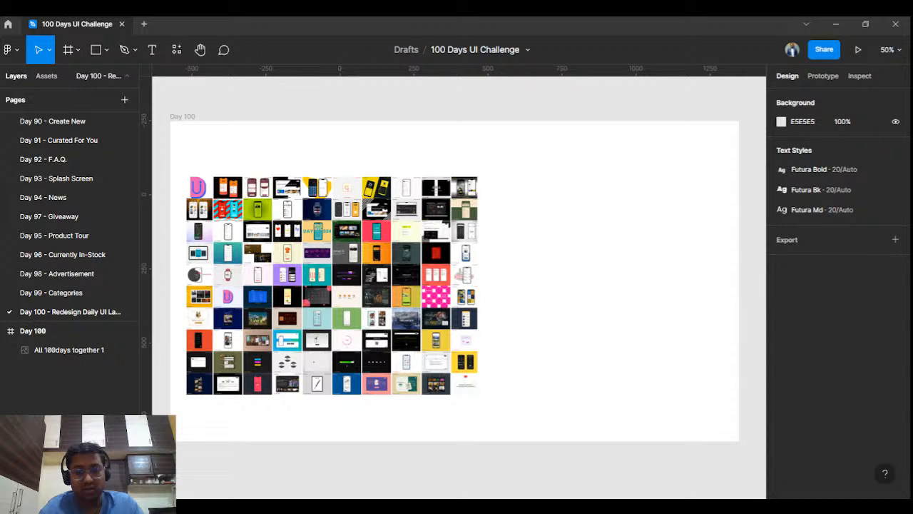
- Drop the Daily UI logo image onto the frame, then delete the misplaced logo layer
{"action": "left_click_drag", "start_coordinate": [509, 401], "coordinate": [508, 397]}
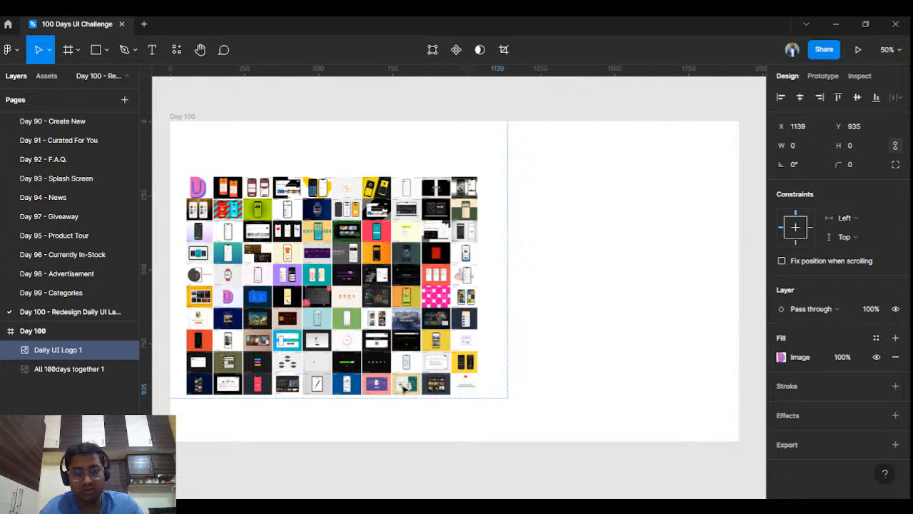
{"action": "scroll", "coordinate": [418, 303], "scroll_direction": "down", "scroll_amount": 3, "text": "ctrl"}
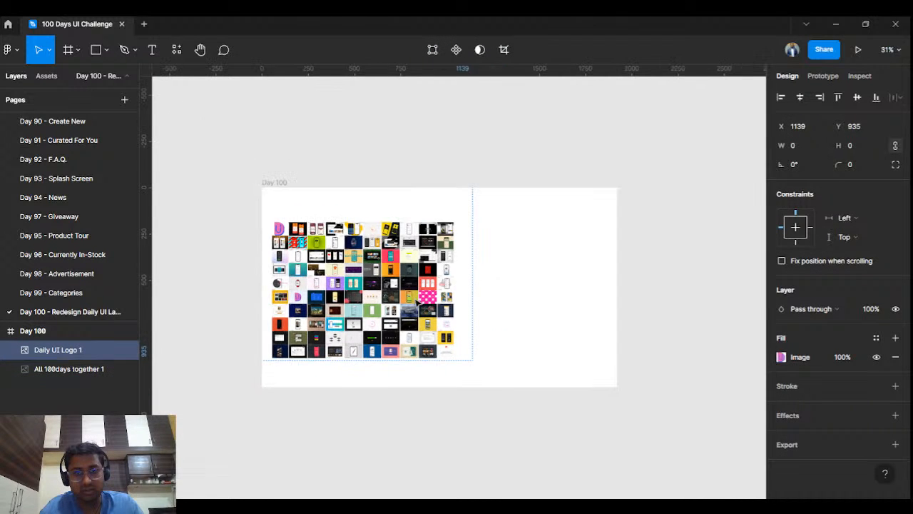
{"action": "left_click_drag", "start_coordinate": [48, 353], "coordinate": [61, 403]}
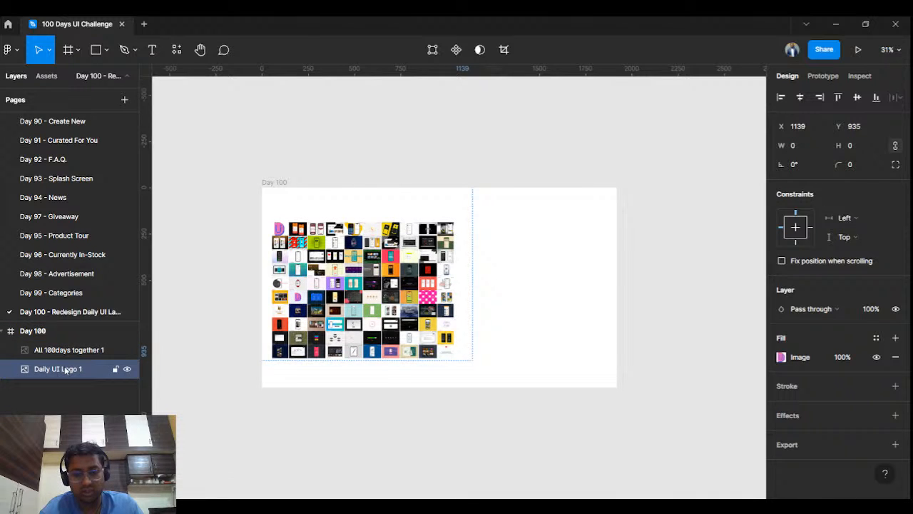
{"action": "key", "text": "Delete"}
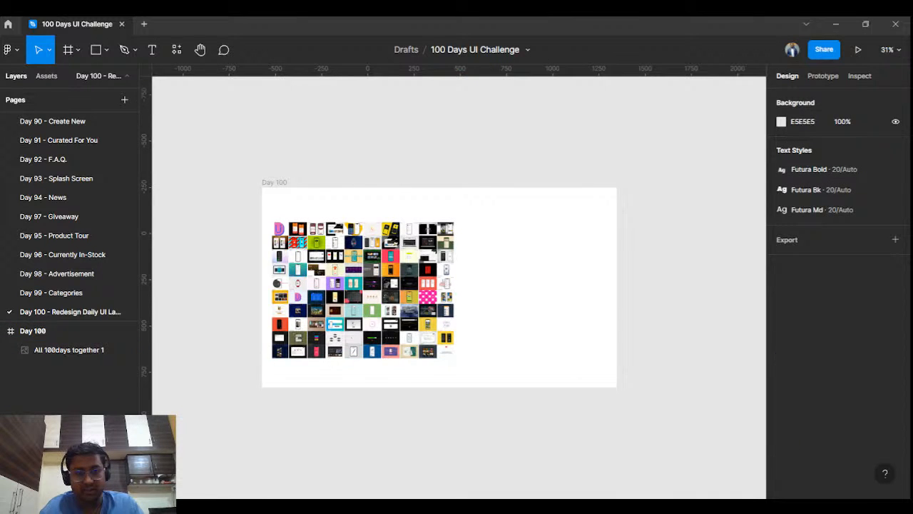
- Add the Daily UI logo image again and shrink it to 57×78
{"action": "left_click_drag", "start_coordinate": [448, 459], "coordinate": [446, 457]}
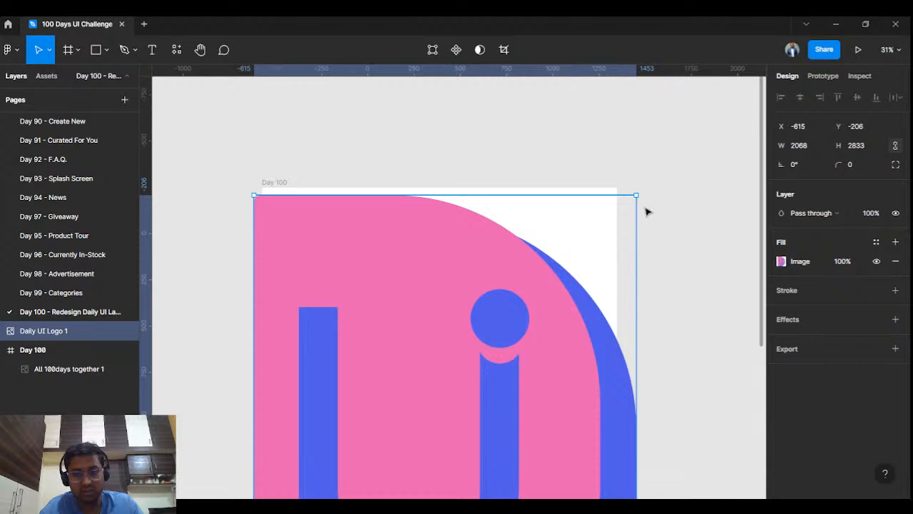
{"action": "scroll", "coordinate": [636, 203], "scroll_direction": "down", "scroll_amount": 3}
{"action": "scroll", "coordinate": [636, 203], "scroll_direction": "down", "scroll_amount": 5}
{"action": "left_click_drag", "start_coordinate": [636, 203], "coordinate": [612, 215]}
{"action": "scroll", "coordinate": [610, 221], "scroll_direction": "up", "scroll_amount": 6}
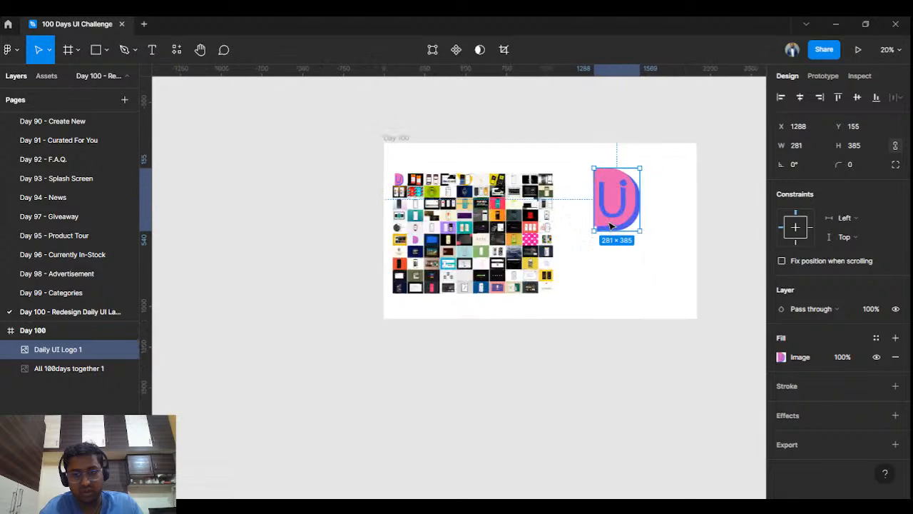
{"action": "scroll", "coordinate": [521, 205], "scroll_direction": "up", "scroll_amount": 2}
- Nudge the collage down and move the logo into the frame's top-left corner
{"action": "left_click_drag", "start_coordinate": [474, 253], "coordinate": [468, 264]}
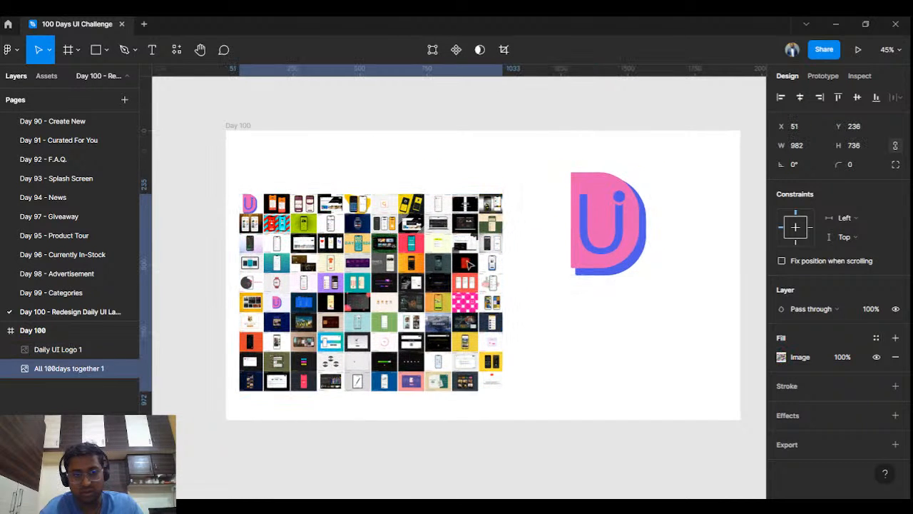
{"action": "left_click", "coordinate": [205, 203]}
{"action": "left_click_drag", "start_coordinate": [623, 241], "coordinate": [248, 161]}
{"action": "left_click", "coordinate": [314, 151]}
{"action": "scroll", "coordinate": [250, 159], "scroll_direction": "up", "scroll_amount": 3}
{"action": "scroll", "coordinate": [258, 159], "scroll_direction": "up", "scroll_amount": 1}
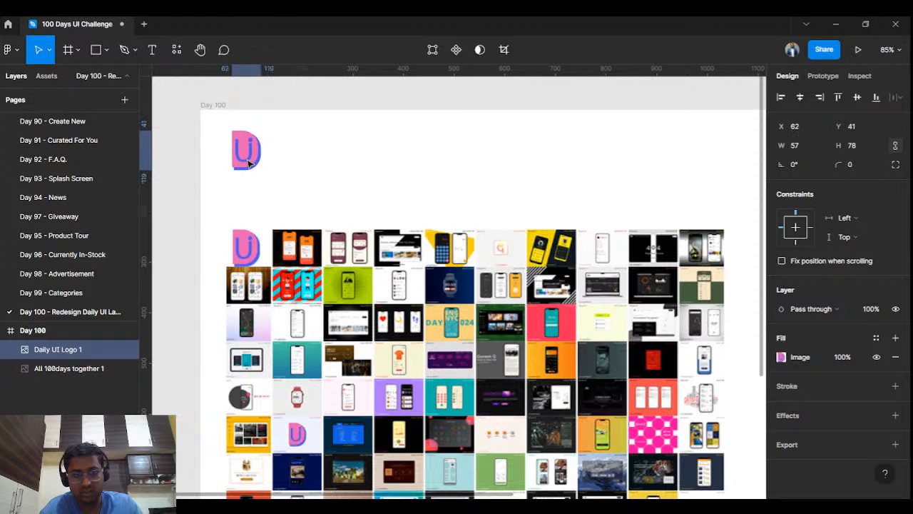
{"action": "left_click", "coordinate": [71, 368]}
{"action": "scroll", "coordinate": [561, 353], "scroll_direction": "down", "scroll_amount": 5}
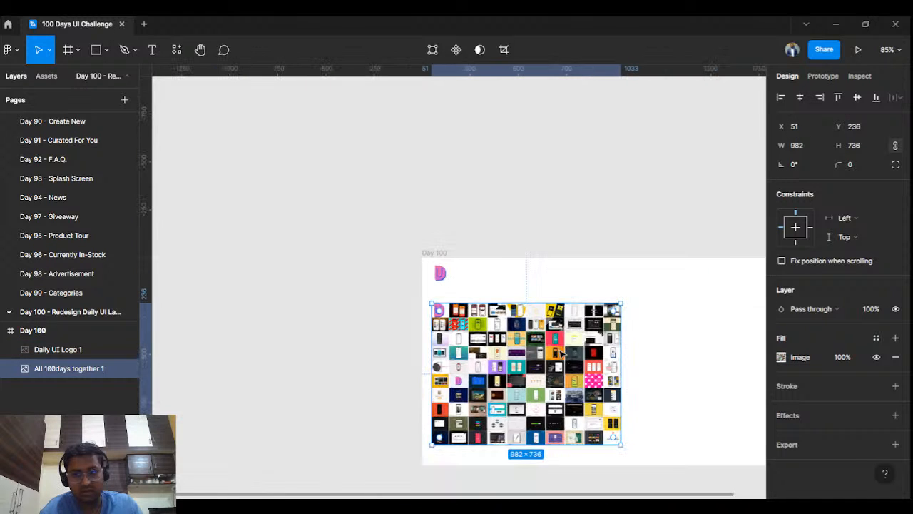
- Try resizing the collage to 829×622 and shifting it right within the frame
{"action": "left_click_drag", "start_coordinate": [634, 345], "coordinate": [590, 292]}
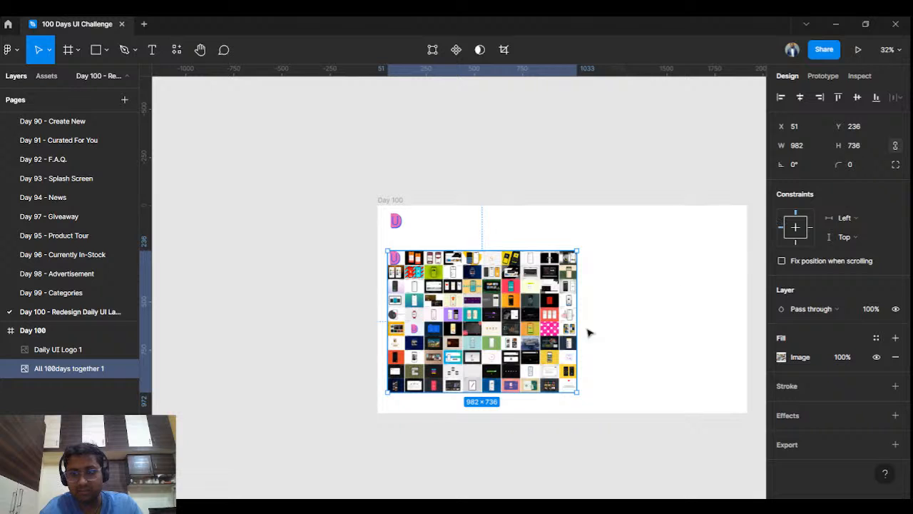
{"action": "left_click_drag", "start_coordinate": [576, 329], "coordinate": [255, 345]}
{"action": "left_click_drag", "start_coordinate": [386, 319], "coordinate": [523, 322]}
{"action": "left_click_drag", "start_coordinate": [523, 272], "coordinate": [550, 252]}
{"action": "scroll", "coordinate": [513, 307], "scroll_direction": "up", "scroll_amount": 2}
{"action": "scroll", "coordinate": [513, 307], "scroll_direction": "up", "scroll_amount": 4}
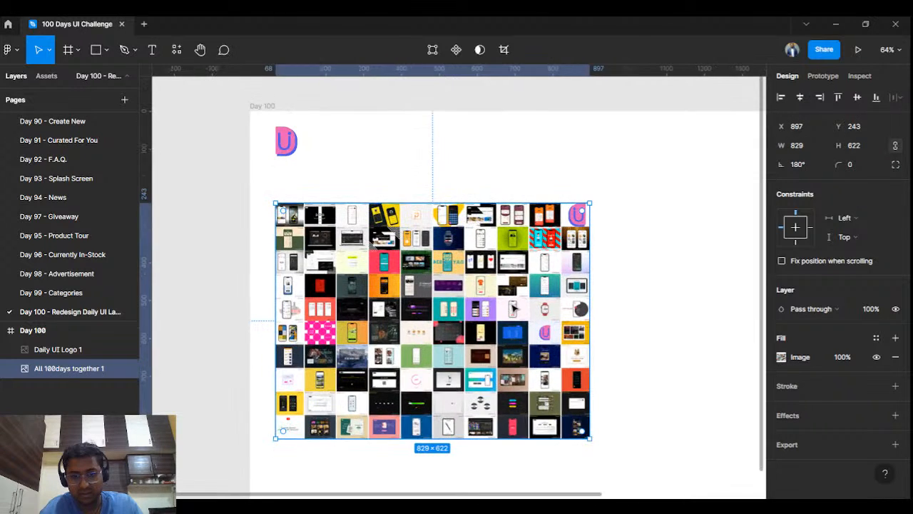
{"action": "scroll", "coordinate": [513, 307], "scroll_direction": "down", "scroll_amount": 2}
{"action": "scroll", "coordinate": [513, 306], "scroll_direction": "down", "scroll_amount": 2}
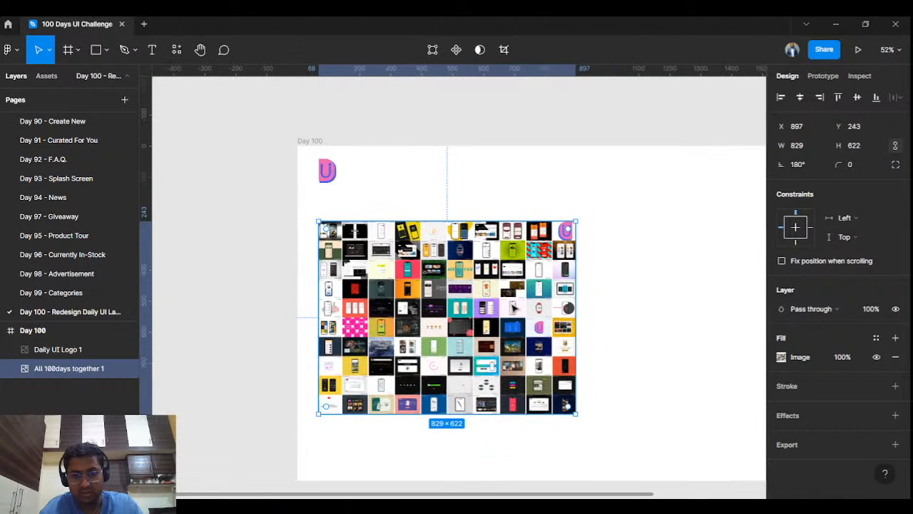
- Undo that and place the 982×736 collage at X 68, Y 226, below the logo
{"action": "key", "text": "ctrl+z"}
{"action": "key", "text": "ctrl+z"}
{"action": "key", "text": "ctrl+z"}
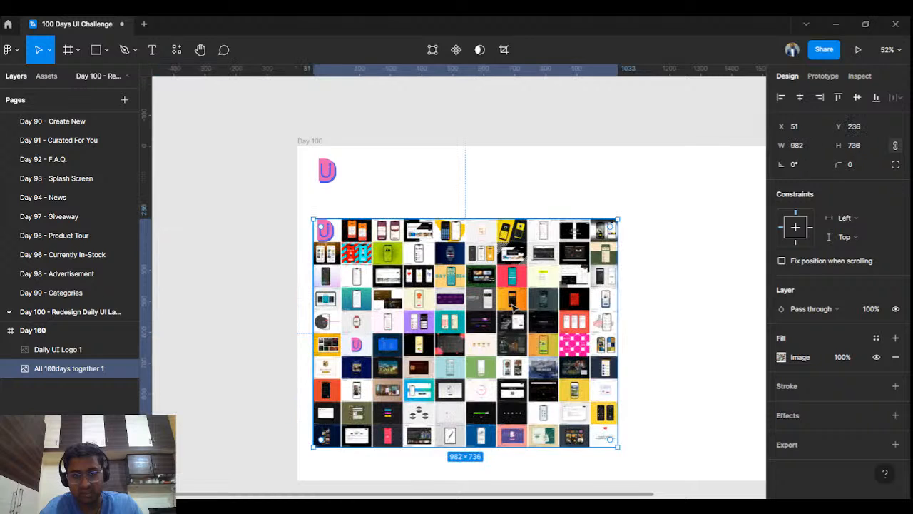
{"action": "left_click", "coordinate": [508, 185]}
{"action": "mouse_move", "coordinate": [496, 252]}
{"action": "left_mouse_down"}
{"action": "mouse_move", "coordinate": [504, 259]}
{"action": "mouse_move", "coordinate": [504, 250]}
{"action": "left_mouse_up"}
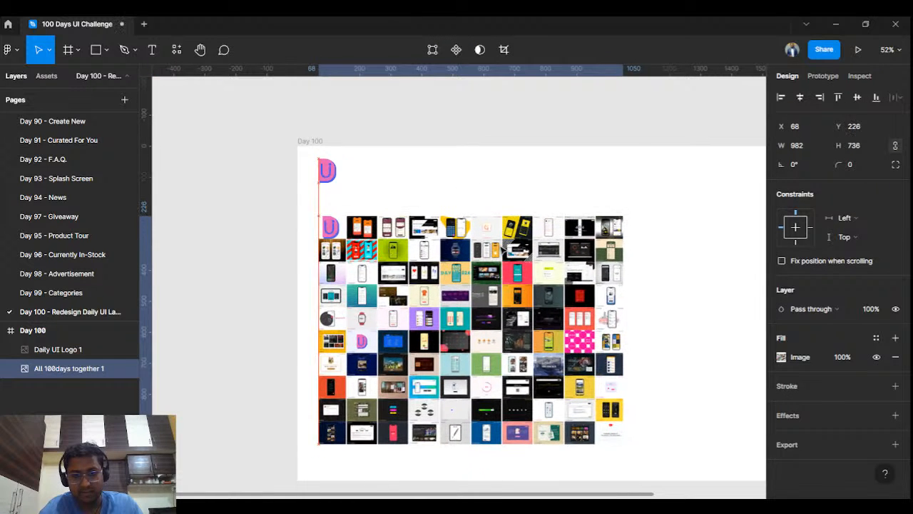
{"action": "left_click", "coordinate": [536, 177]}
{"action": "scroll", "coordinate": [428, 180], "scroll_direction": "up", "scroll_amount": 2}
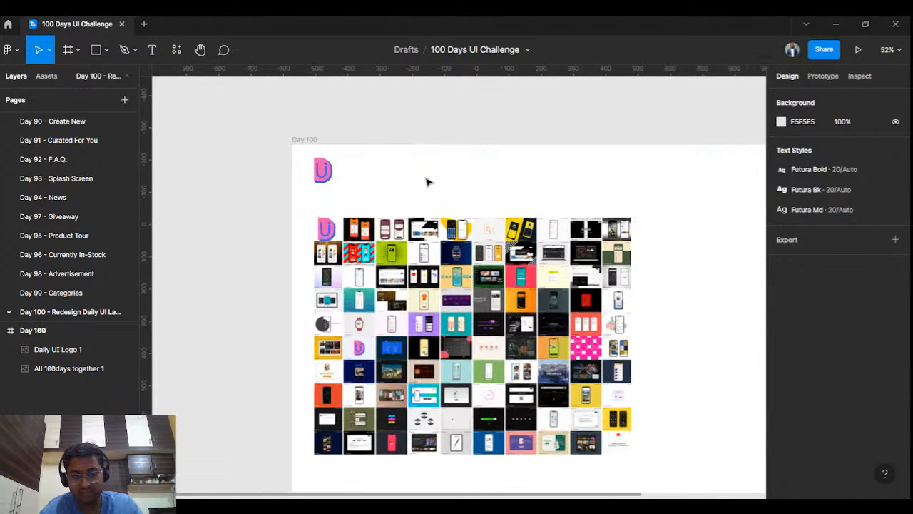
{"action": "scroll", "coordinate": [428, 184], "scroll_direction": "up", "scroll_amount": 1}
{"action": "scroll", "coordinate": [428, 184], "scroll_direction": "right", "scroll_amount": 1}
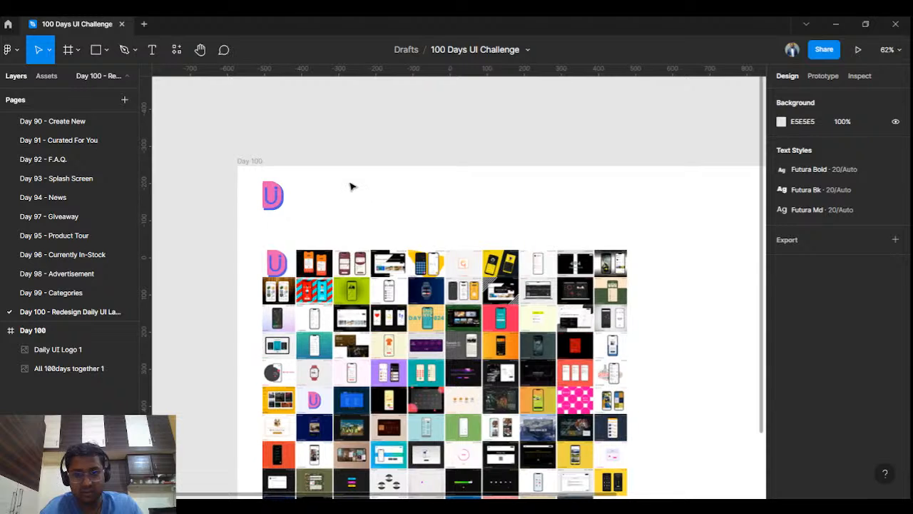
{"action": "left_click", "coordinate": [277, 197]}
- Add an 'aily UI' text label beside the logo at font size 24
{"action": "left_click", "coordinate": [209, 84]}
{"action": "left_click", "coordinate": [152, 49]}
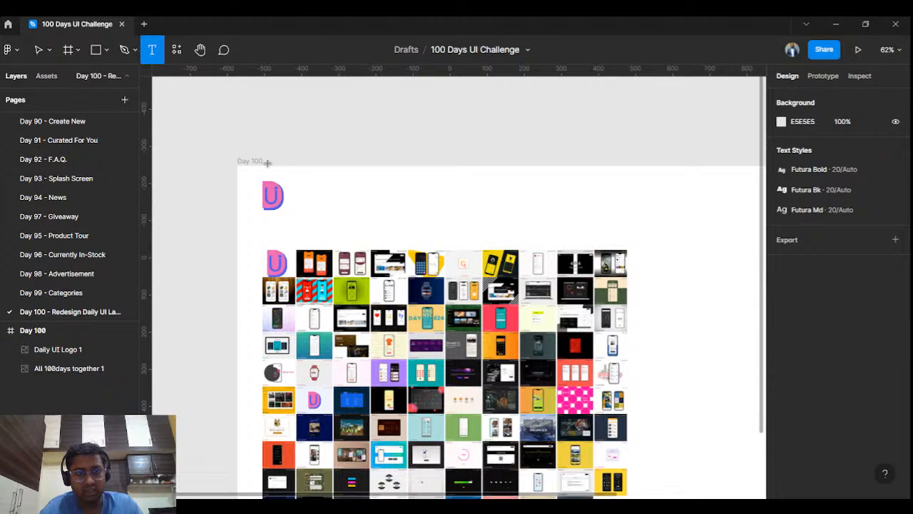
{"action": "left_click", "coordinate": [294, 201]}
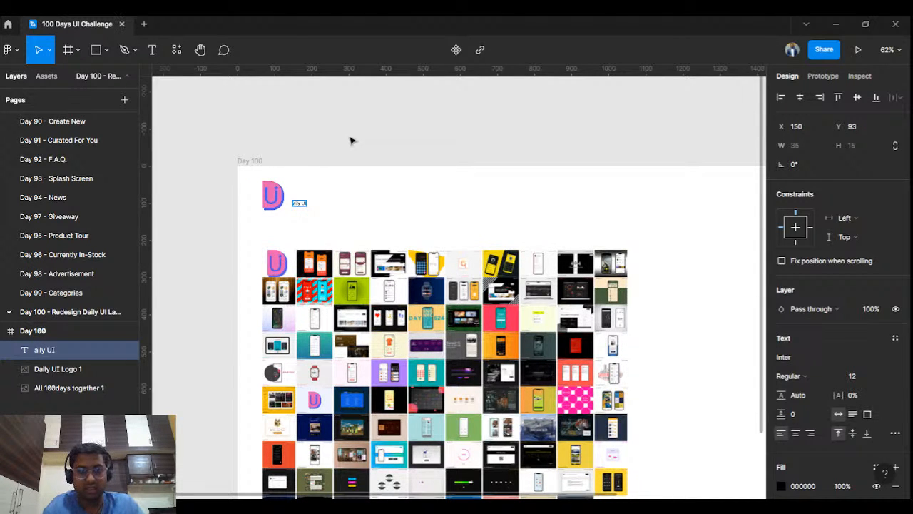
{"action": "key", "text": "Escape"}
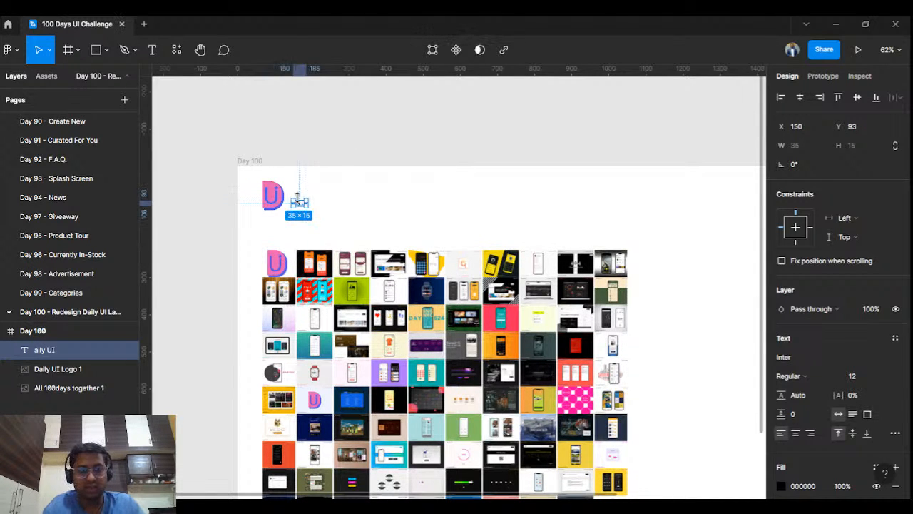
{"action": "left_click", "coordinate": [883, 376]}
{"action": "left_click", "coordinate": [867, 382]}
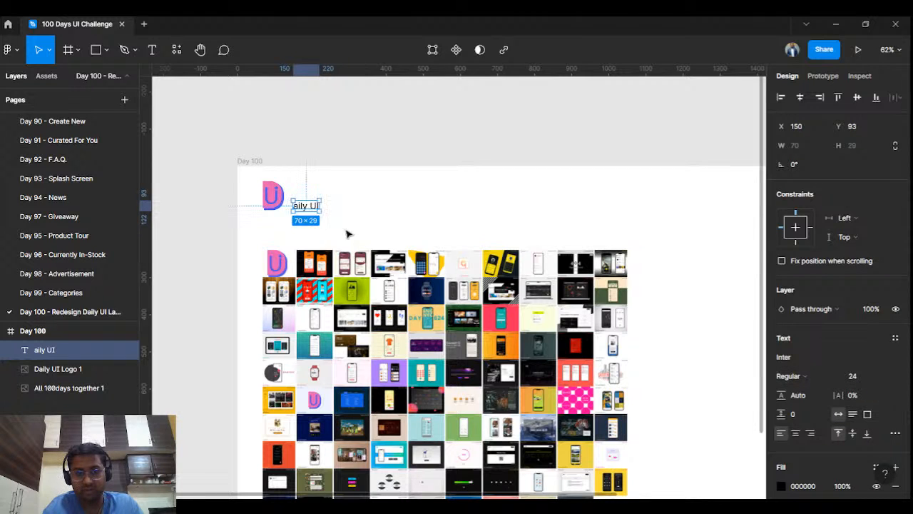
- Shrink the collage to 878×658 at X 116, Y 230, and preview the slide
{"action": "left_click", "coordinate": [274, 206]}
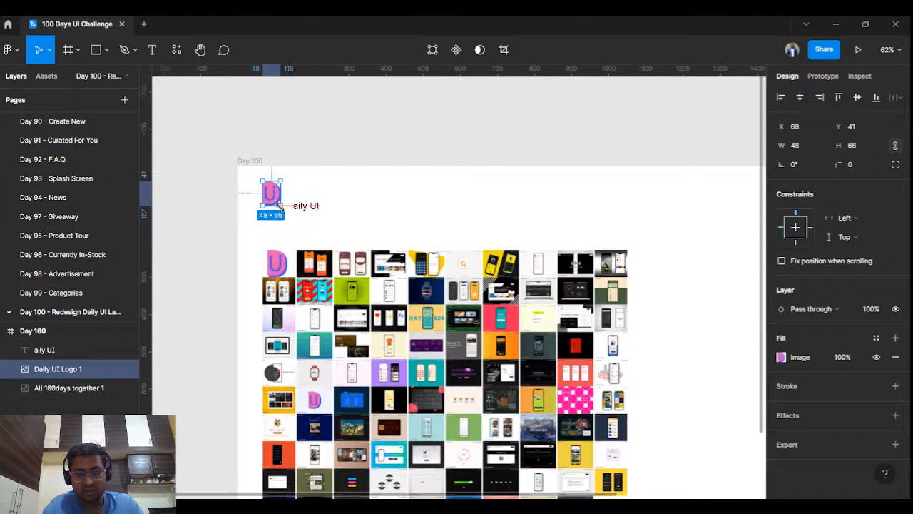
{"action": "left_click", "coordinate": [285, 271]}
{"action": "left_click_drag", "start_coordinate": [629, 251], "coordinate": [593, 281]}
{"action": "left_click_drag", "start_coordinate": [565, 348], "coordinate": [577, 319]}
{"action": "left_click", "coordinate": [854, 53]}
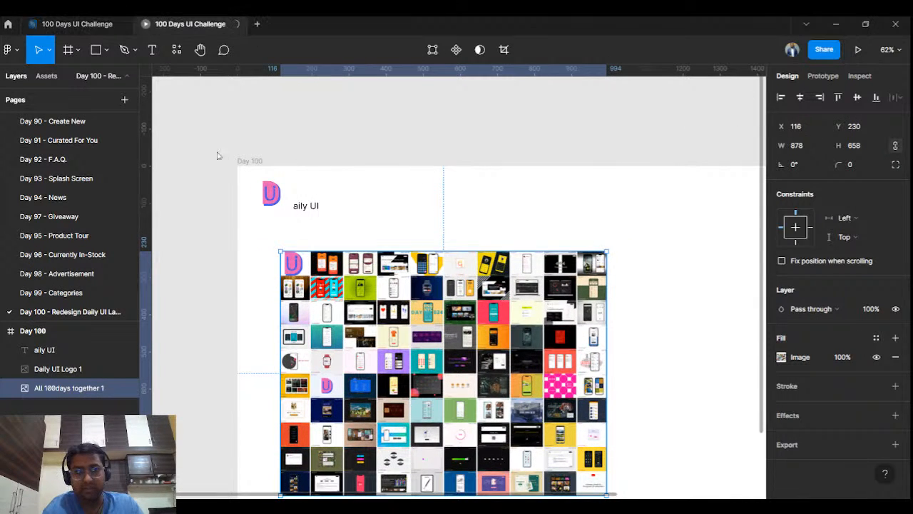
- Move the 'aily UI' label up beside the logo and set its font to Poppins
{"action": "left_click", "coordinate": [66, 16]}
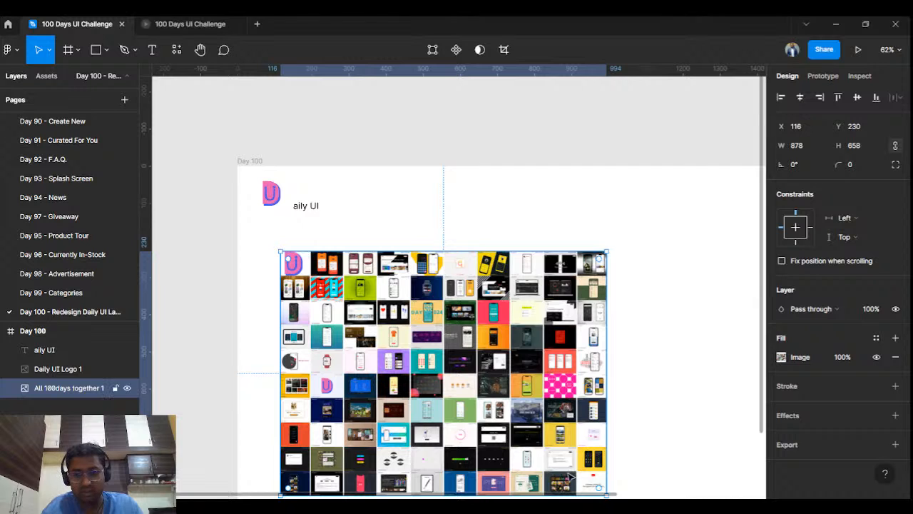
{"action": "left_click", "coordinate": [391, 147]}
{"action": "left_click_drag", "start_coordinate": [465, 241], "coordinate": [360, 214]}
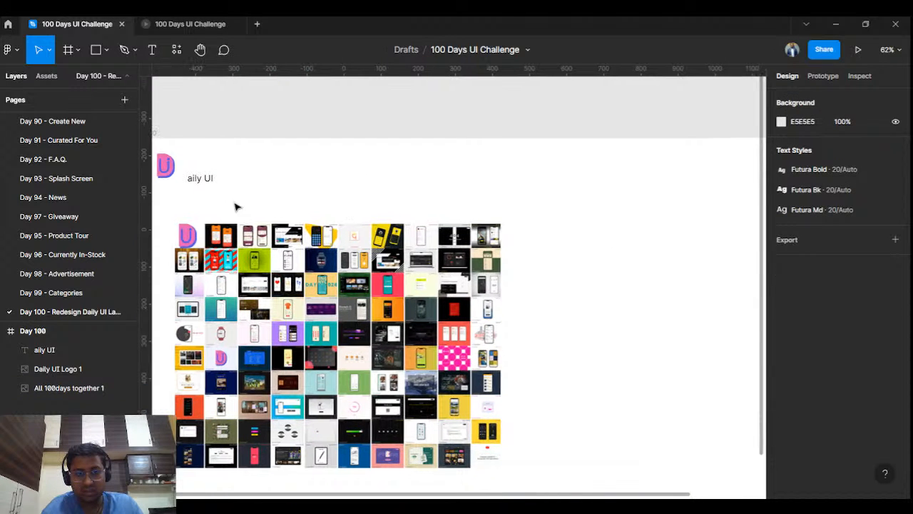
{"action": "left_click_drag", "start_coordinate": [200, 184], "coordinate": [213, 171]}
{"action": "left_click", "coordinate": [817, 362]}
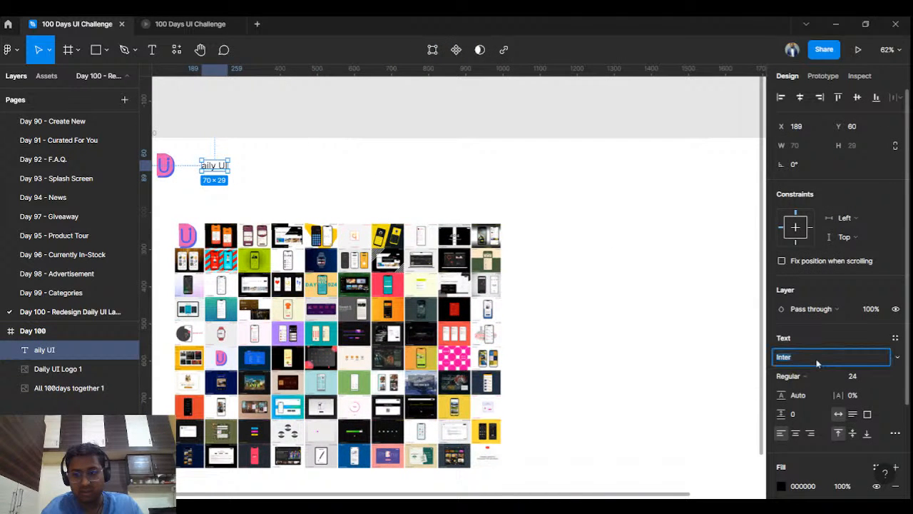
{"action": "type", "text": "Poppins"}
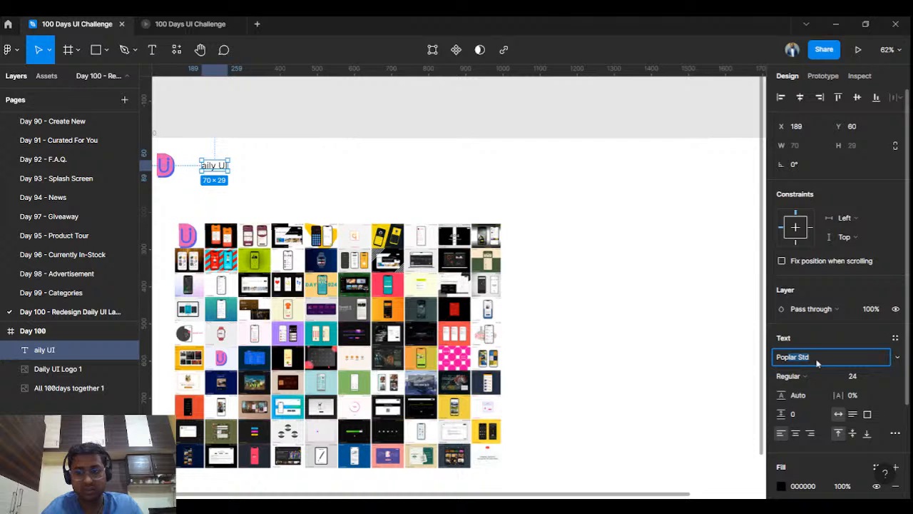
{"action": "key", "text": "Return"}
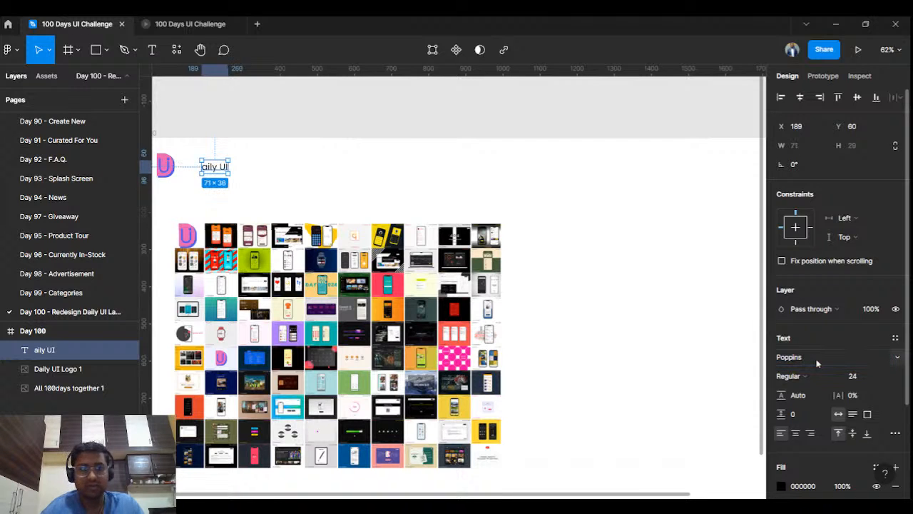
- Check the slide in the prototype preview, then return to the design editor
{"action": "left_click", "coordinate": [187, 23]}
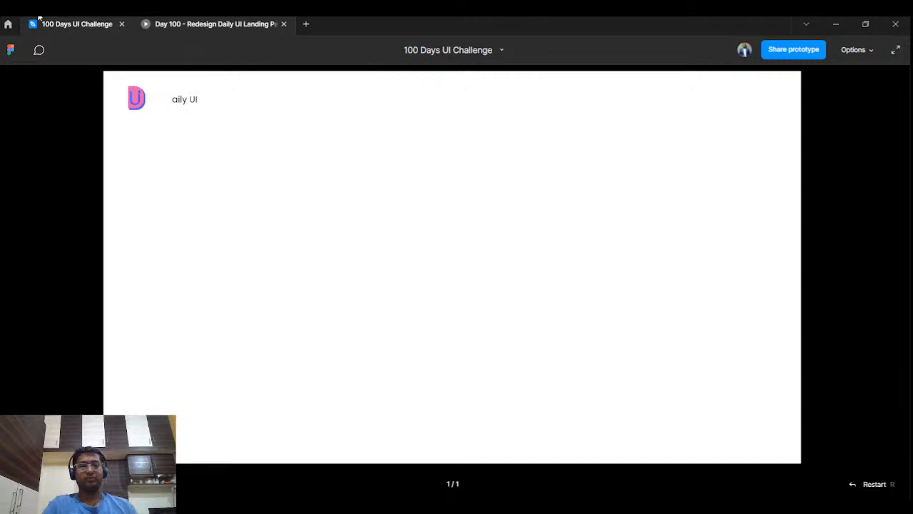
{"action": "left_click", "coordinate": [107, 21]}
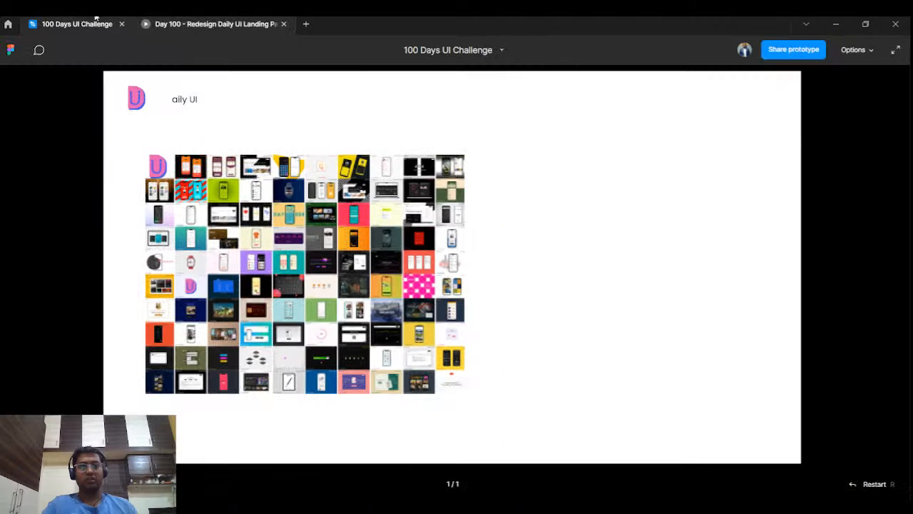
{"action": "left_click", "coordinate": [87, 21]}
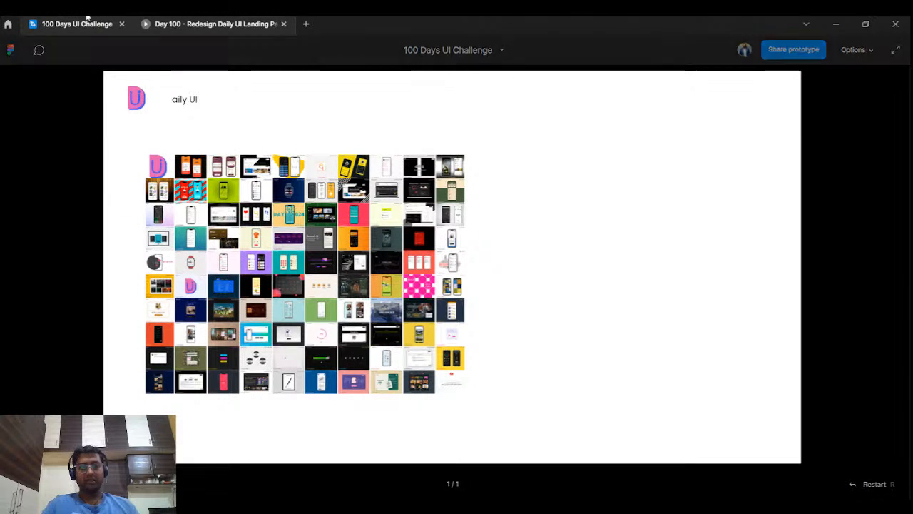
- Nudge the label beside the U logo, then delete the Daily UI logo image
{"action": "scroll", "coordinate": [251, 154], "scroll_direction": "left", "scroll_amount": 3}
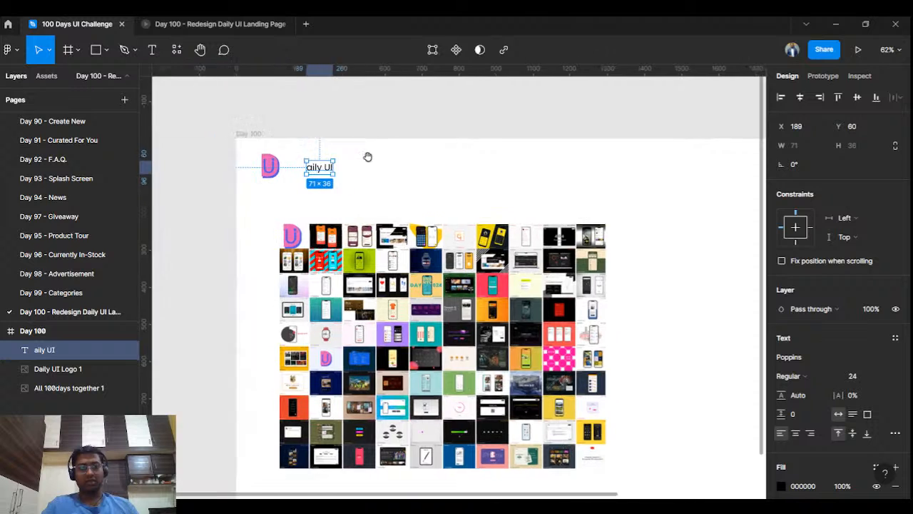
{"action": "left_click", "coordinate": [261, 159]}
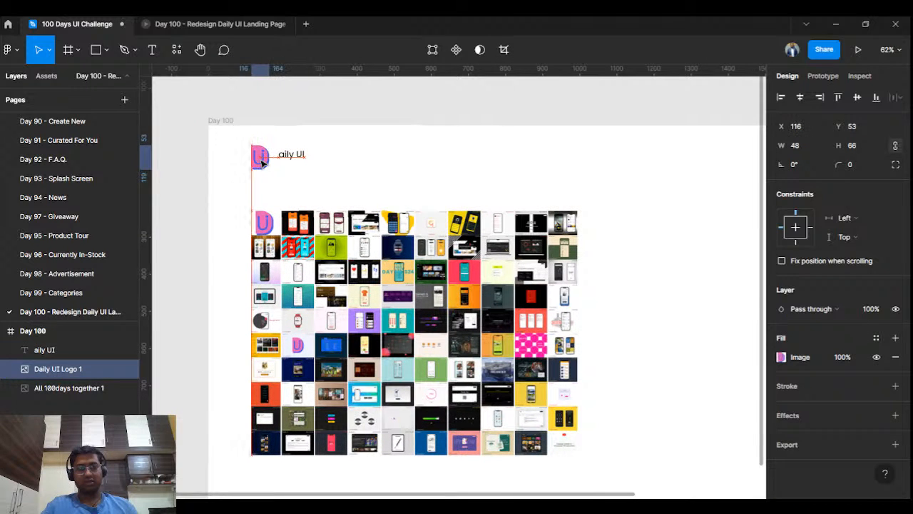
{"action": "left_click_drag", "start_coordinate": [289, 159], "coordinate": [286, 163]}
{"action": "scroll", "coordinate": [285, 164], "scroll_direction": "up", "scroll_amount": 8, "text": "ctrl"}
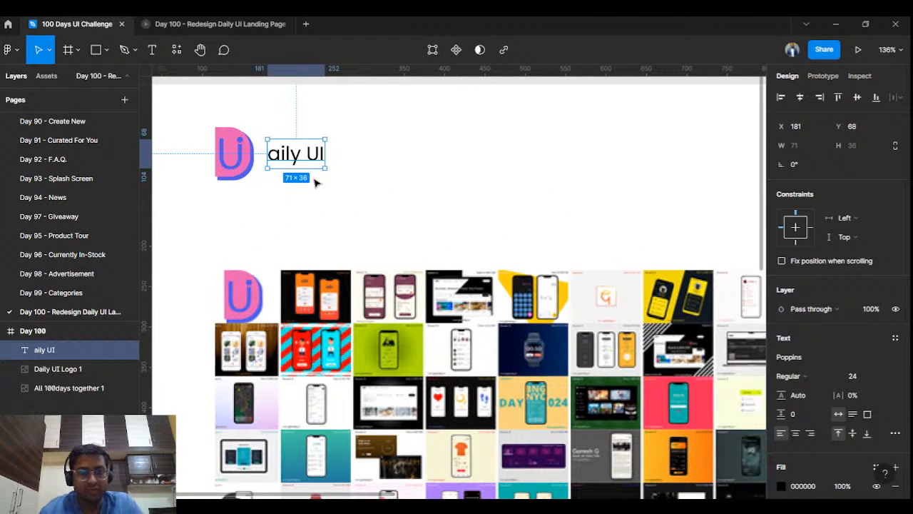
{"action": "left_click", "coordinate": [314, 182]}
{"action": "left_click", "coordinate": [245, 171]}
{"action": "left_click_drag", "start_coordinate": [297, 159], "coordinate": [292, 165]}
{"action": "left_click", "coordinate": [232, 164]}
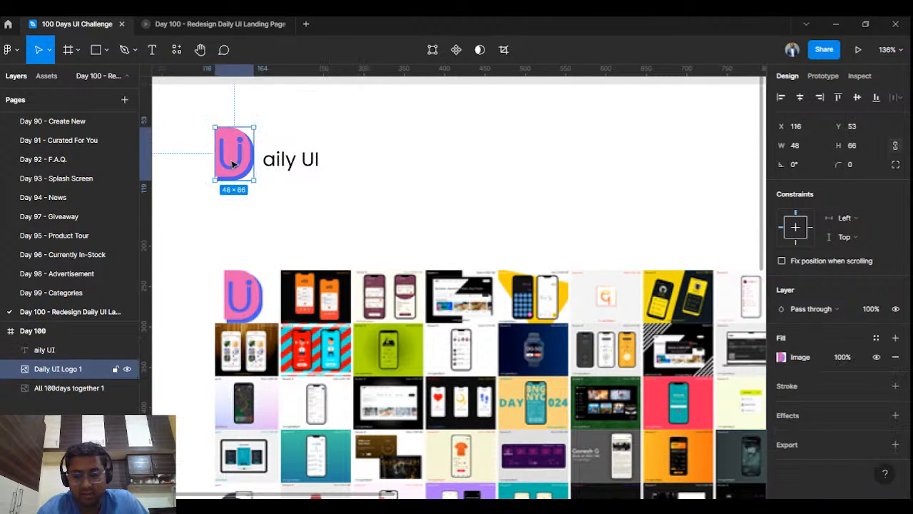
{"action": "key", "text": "Delete"}
- Insert 'D' at the label's start so it reads 'Daily UI'
{"action": "left_click", "coordinate": [264, 153]}
{"action": "double_click", "coordinate": [264, 154]}
{"action": "left_click", "coordinate": [265, 160]}
{"action": "type", "text": "D"}
{"action": "key", "text": "Escape"}
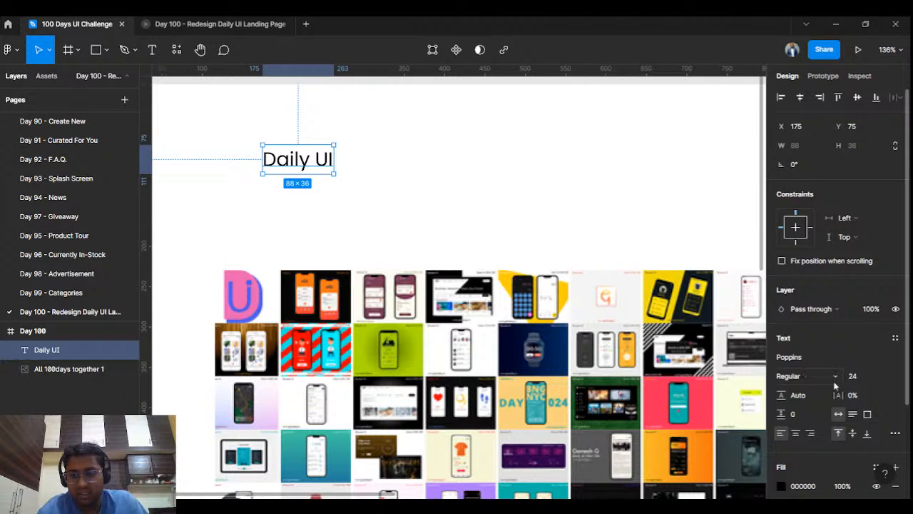
- Set 'Daily UI' to size 40 Medium and move it to the frame's top-left
{"action": "left_click", "coordinate": [885, 378]}
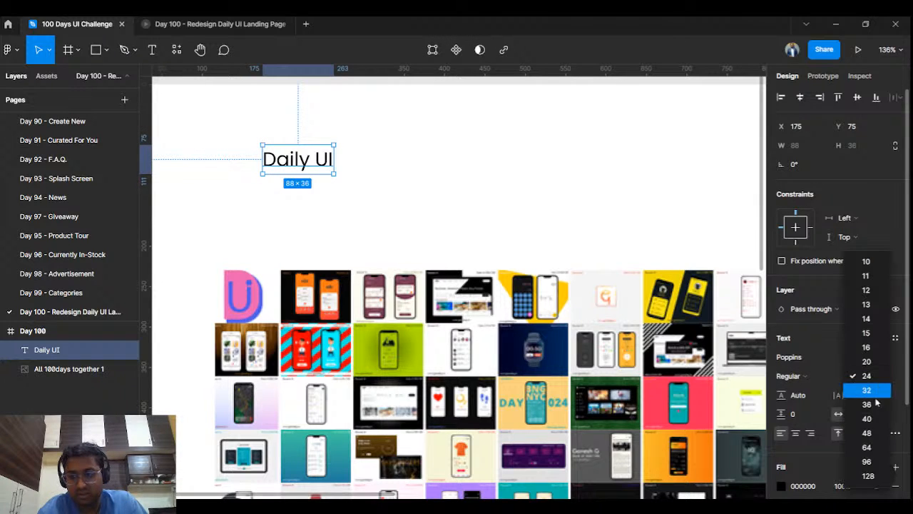
{"action": "left_click", "coordinate": [865, 420]}
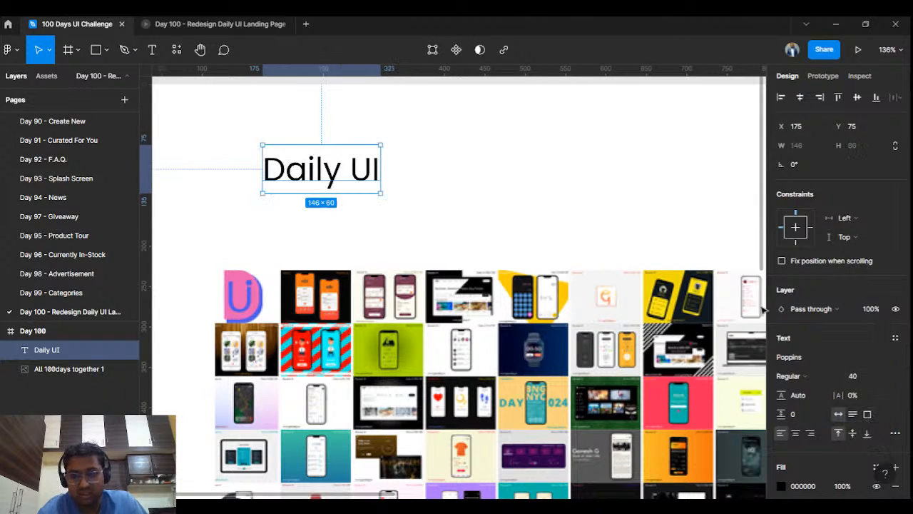
{"action": "left_click", "coordinate": [812, 371]}
{"action": "left_click", "coordinate": [824, 287]}
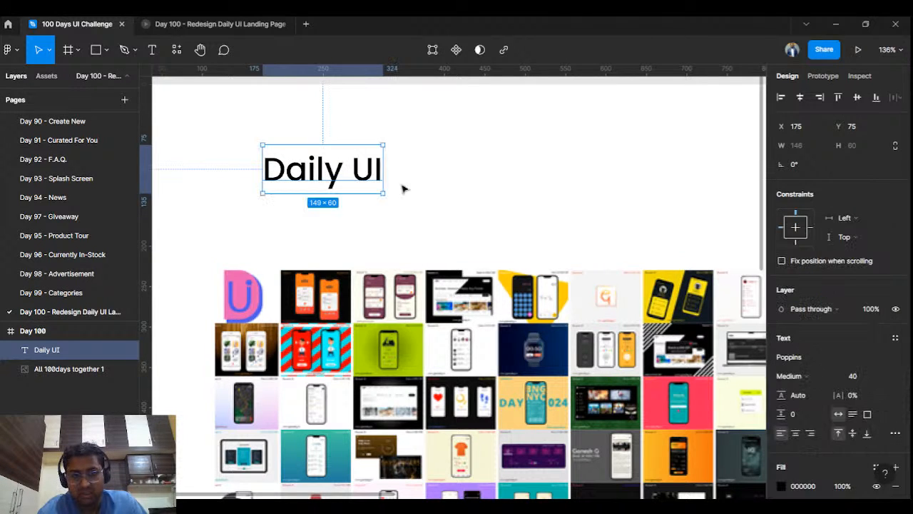
{"action": "left_click_drag", "start_coordinate": [350, 173], "coordinate": [213, 144]}
- Colour 'Daily' pink E861B2 and 'UI' purple 9A5FCF, sampled from the logo
{"action": "double_click", "coordinate": [302, 147]}
{"action": "left_click", "coordinate": [300, 146]}
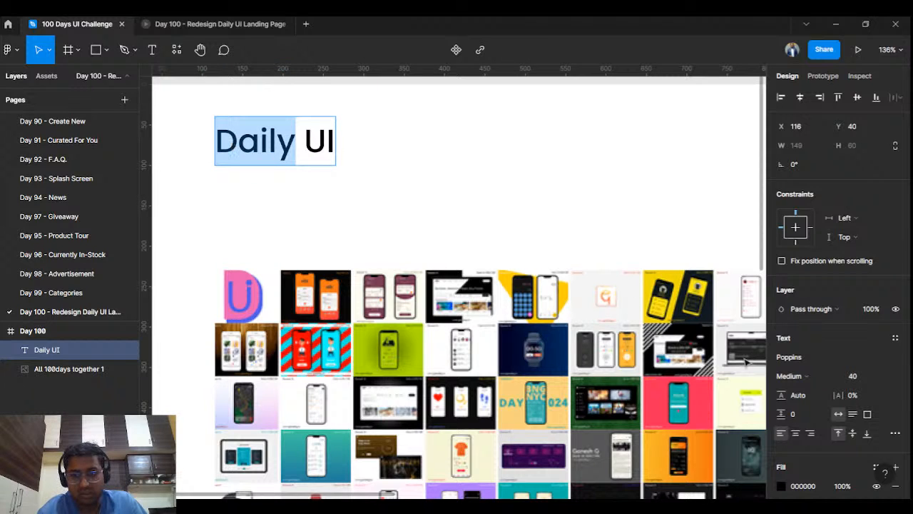
{"action": "left_click", "coordinate": [781, 486]}
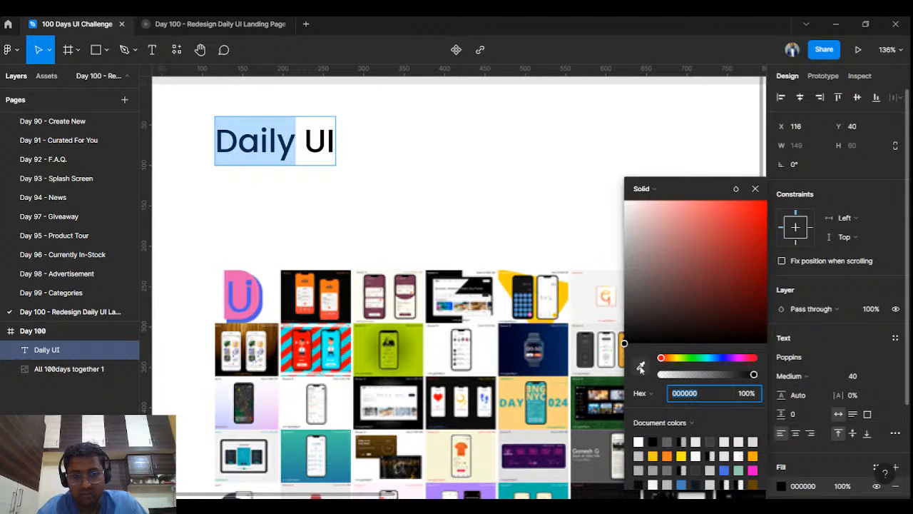
{"action": "left_click", "coordinate": [640, 366]}
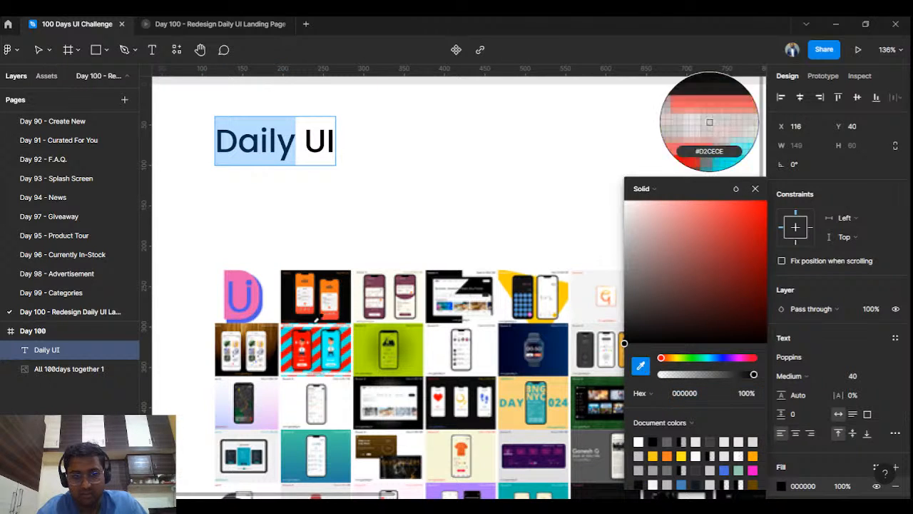
{"action": "left_click", "coordinate": [244, 283]}
{"action": "left_click_drag", "start_coordinate": [305, 141], "coordinate": [355, 141]}
{"action": "left_click", "coordinate": [640, 365]}
{"action": "left_click", "coordinate": [710, 122]}
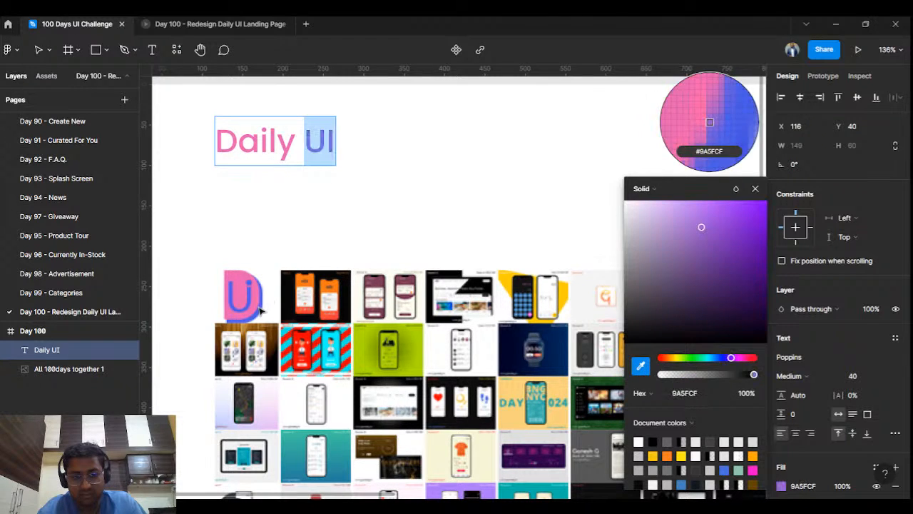
{"action": "key", "text": "Escape"}
{"action": "key", "text": "Escape"}
- View the whole slide in the prototype preview, then return to the editor
{"action": "scroll", "coordinate": [528, 202], "scroll_direction": "down", "scroll_amount": 2}
{"action": "left_click_drag", "start_coordinate": [497, 226], "coordinate": [347, 187]}
{"action": "left_click", "coordinate": [206, 15]}
{"action": "left_click", "coordinate": [115, 18]}
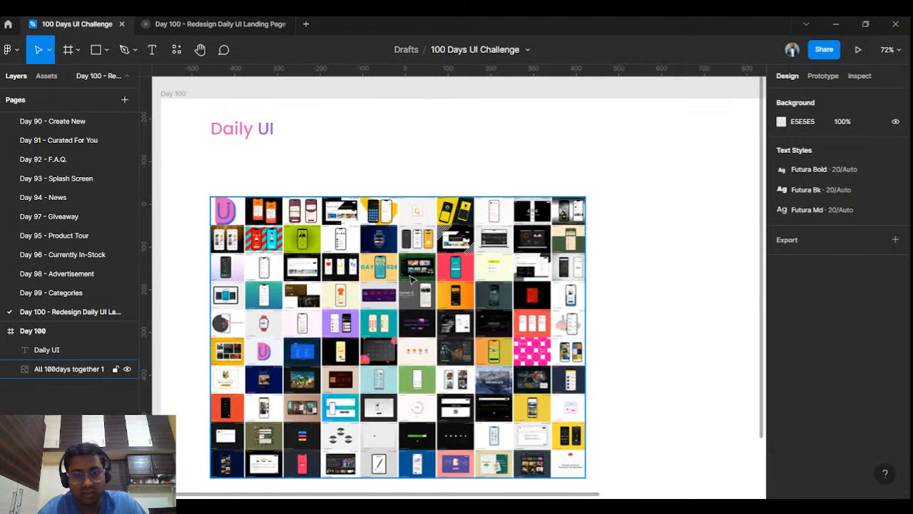
- Enlarge the collage to 952×713, raise Daily UI from 48 to 64, and view the prototype
{"action": "left_click", "coordinate": [411, 281]}
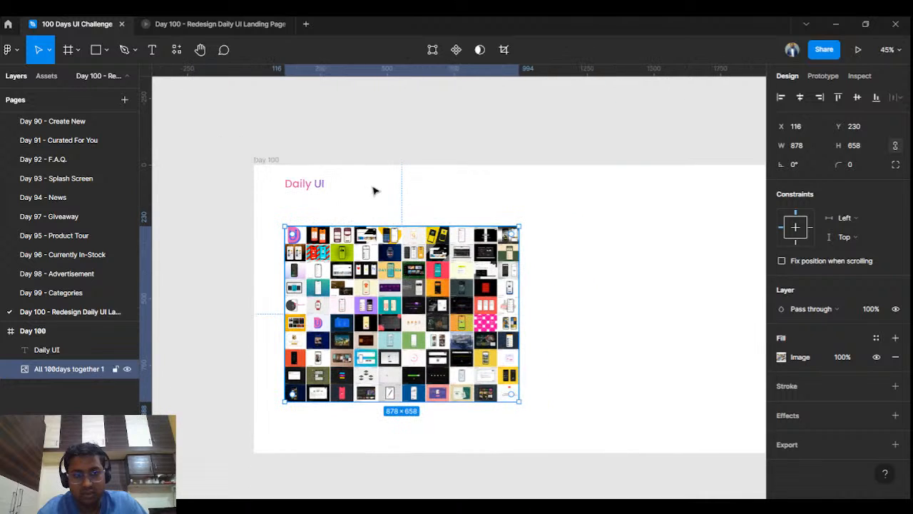
{"action": "left_click_drag", "start_coordinate": [518, 402], "coordinate": [540, 416]}
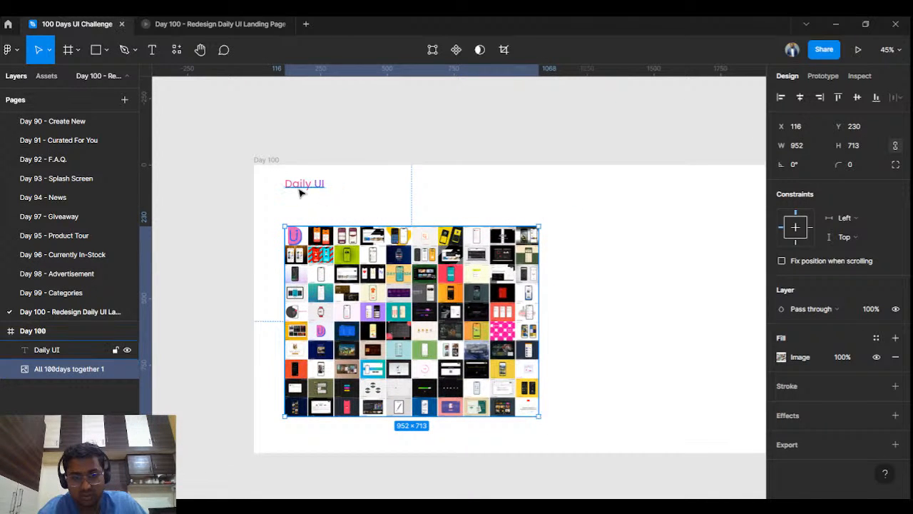
{"action": "left_click", "coordinate": [300, 190]}
{"action": "left_click", "coordinate": [883, 376]}
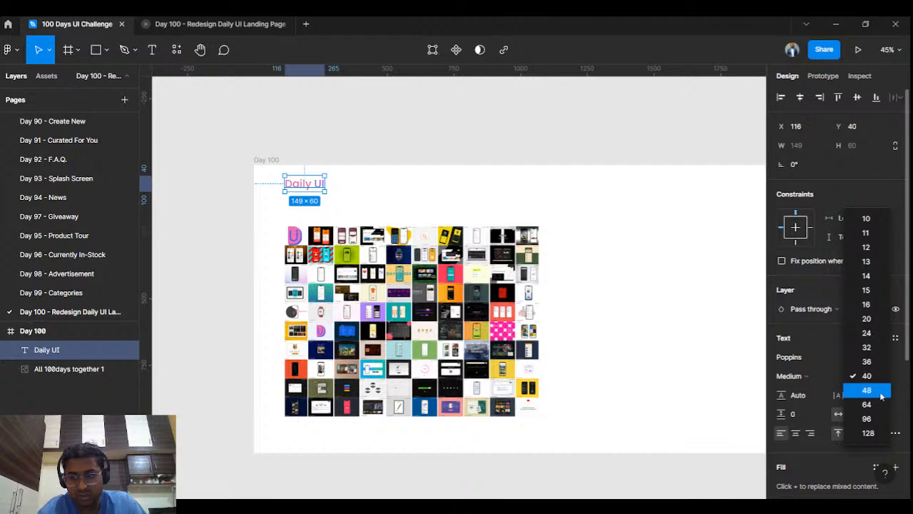
{"action": "left_click", "coordinate": [879, 393]}
{"action": "left_click", "coordinate": [882, 379]}
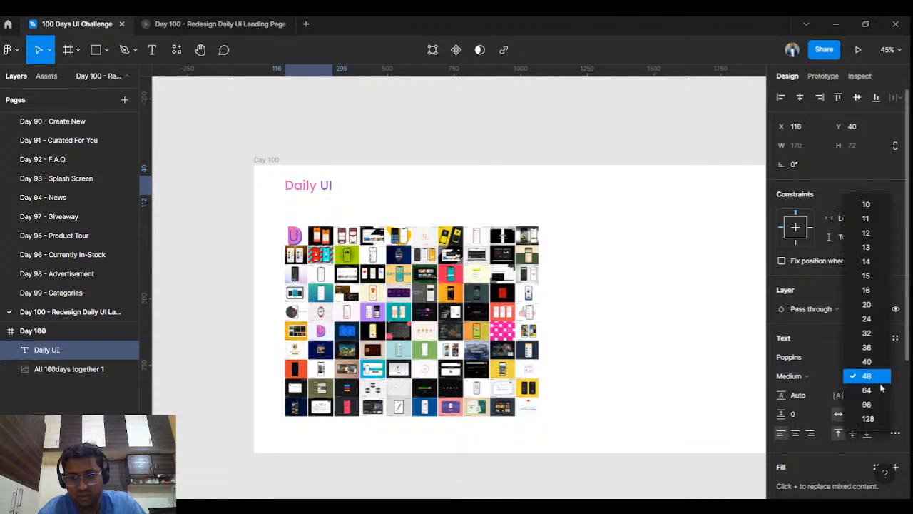
{"action": "left_click", "coordinate": [881, 391]}
{"action": "left_click", "coordinate": [473, 124]}
{"action": "left_click", "coordinate": [239, 26]}
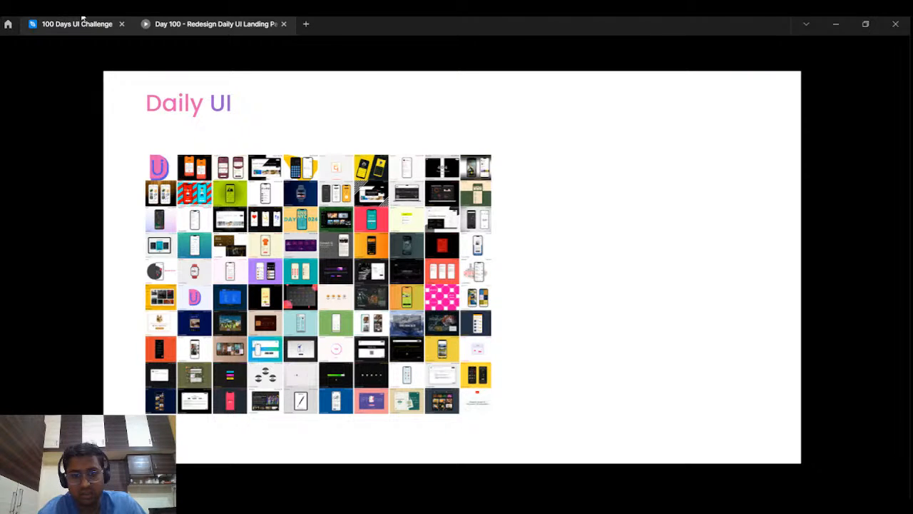
- Return from the prototype preview to the 100 Days UI Challenge design file
{"action": "left_click", "coordinate": [83, 20]}
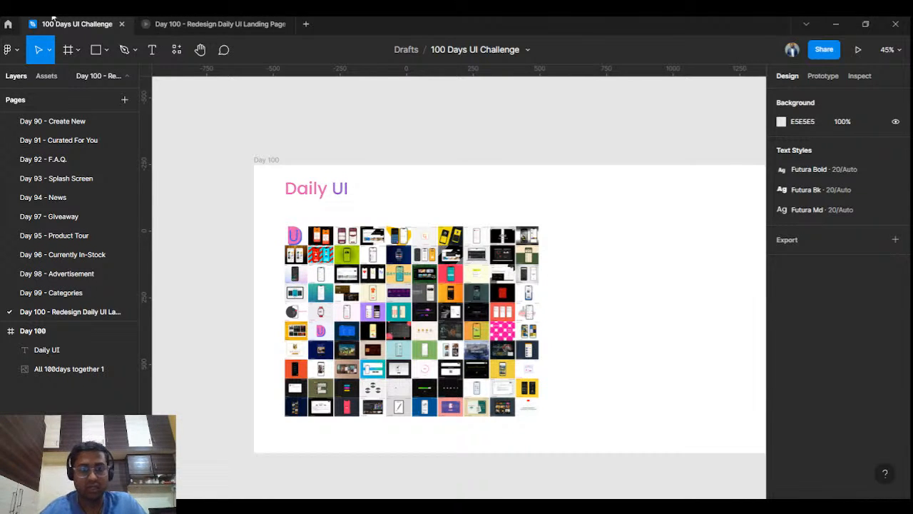
- Shrink the collage image slightly to 945×708
{"action": "left_click", "coordinate": [536, 367]}
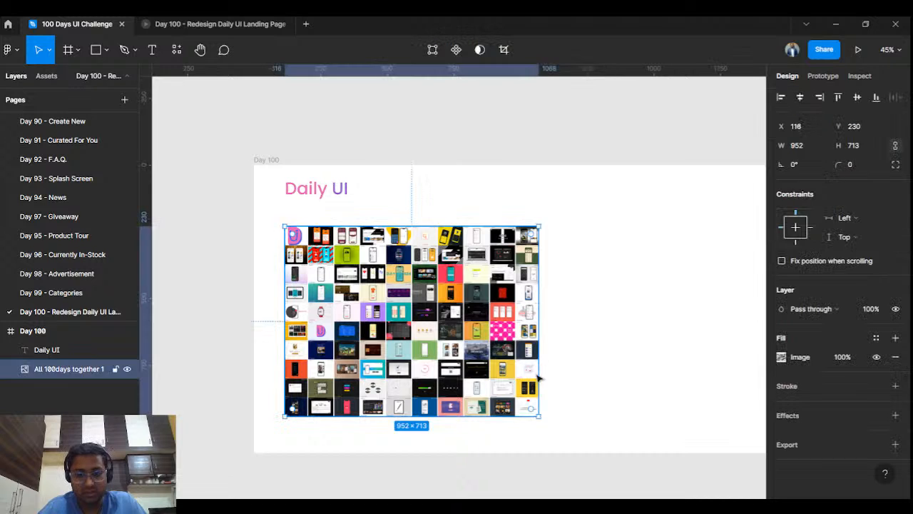
{"action": "left_click_drag", "start_coordinate": [540, 416], "coordinate": [535, 410]}
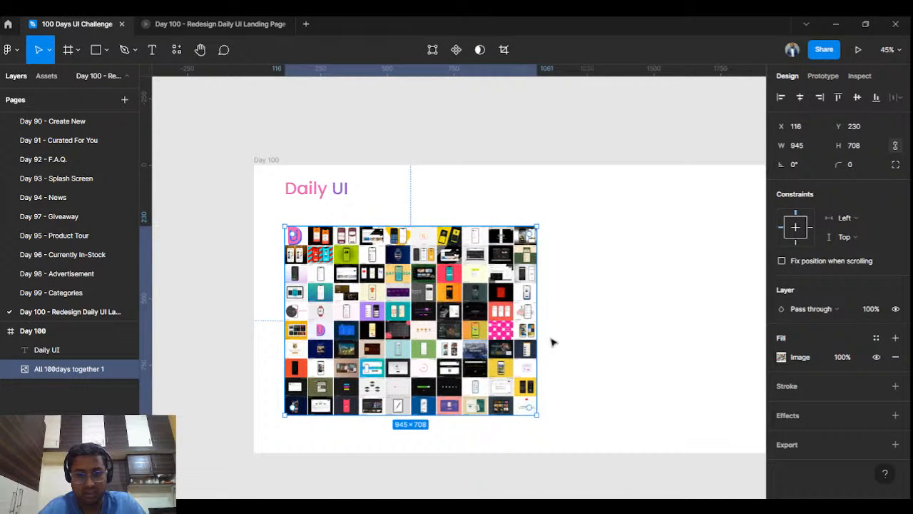
{"action": "left_click", "coordinate": [585, 288]}
{"action": "left_click", "coordinate": [483, 273]}
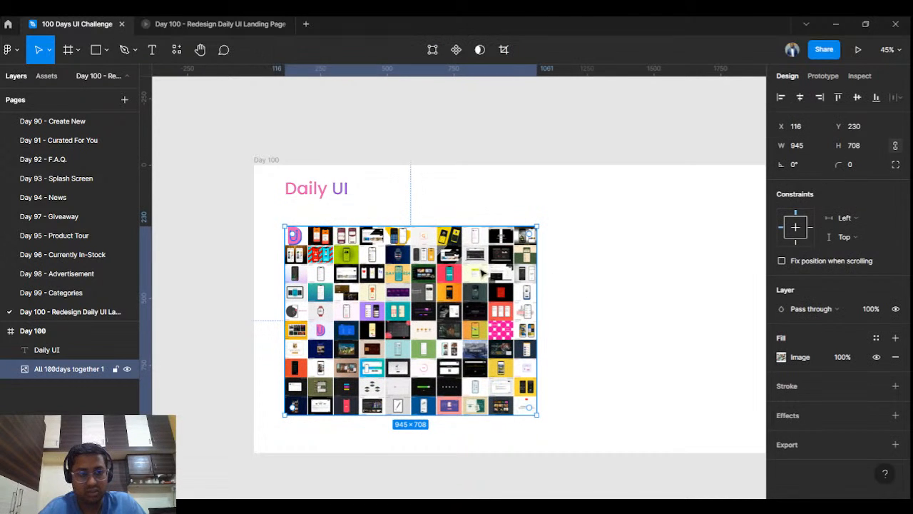
{"action": "left_click", "coordinate": [873, 153]}
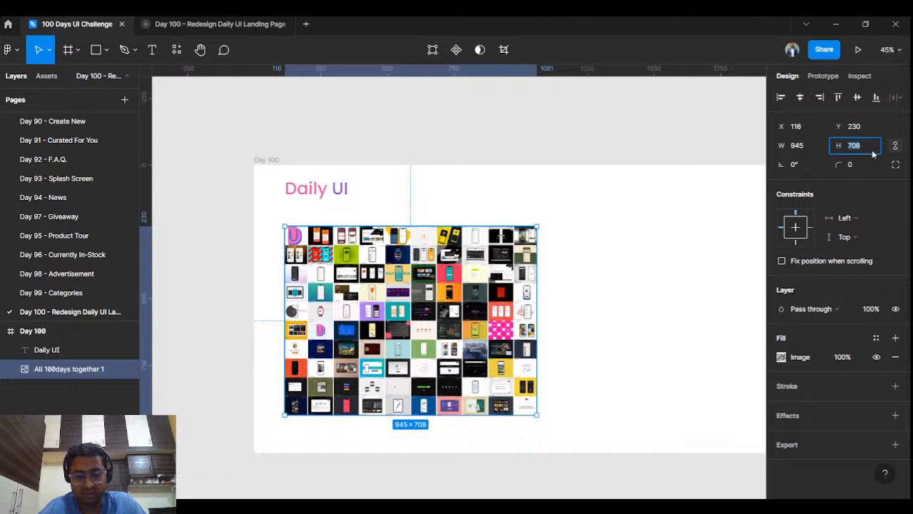
- Draw a rectangle and size it to 945 × 708
{"action": "left_click", "coordinate": [74, 50]}
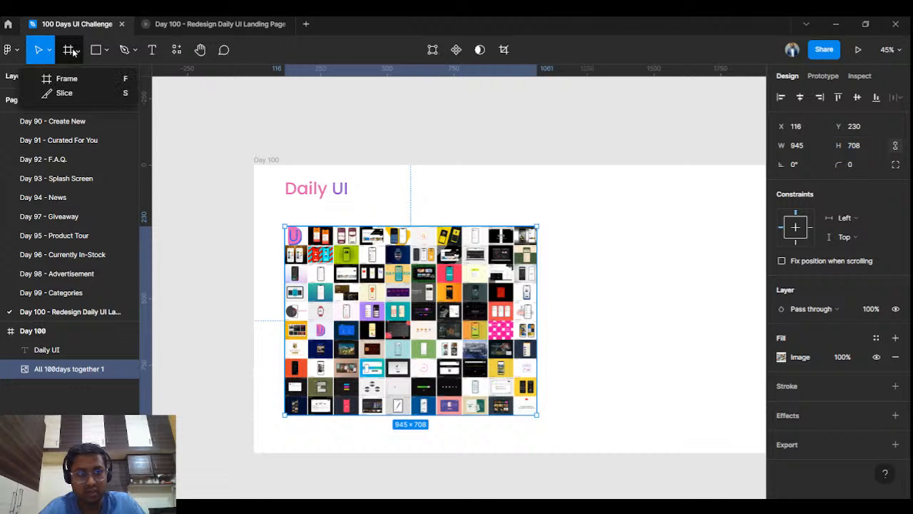
{"action": "key", "text": "r"}
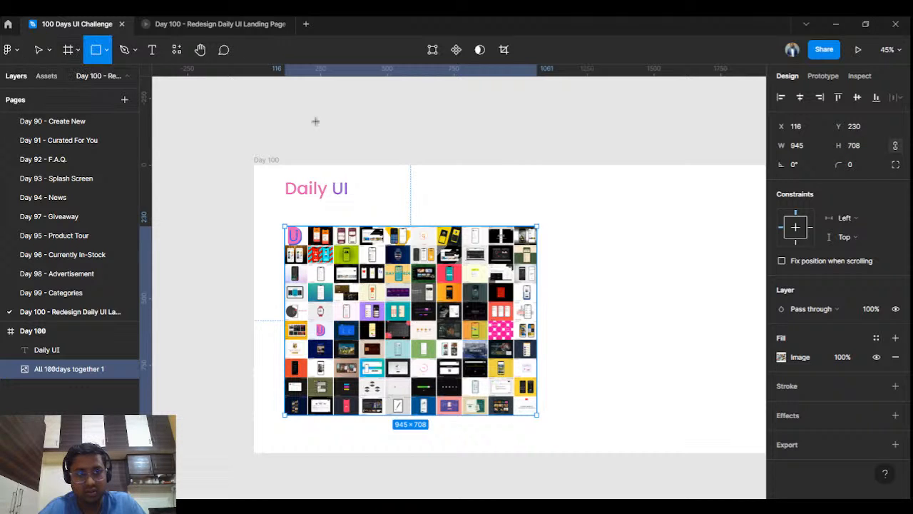
{"action": "left_click", "coordinate": [584, 200]}
{"action": "left_click", "coordinate": [810, 149]}
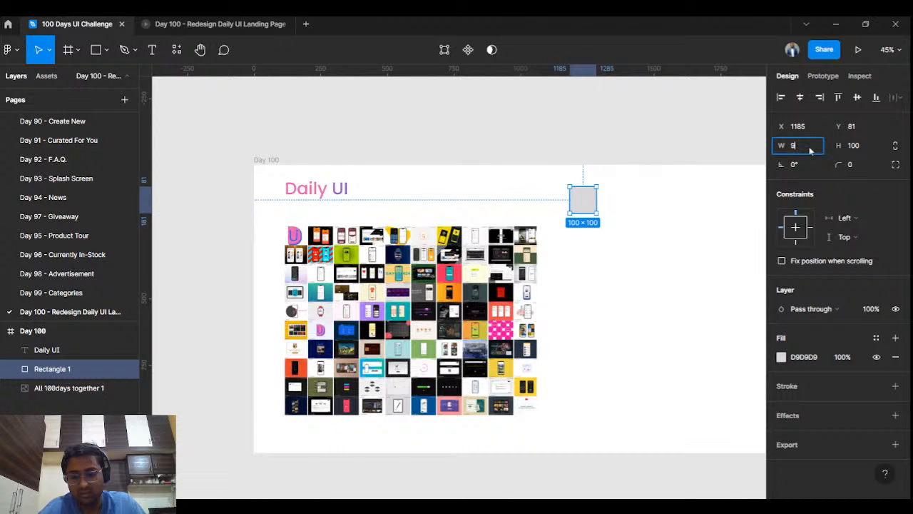
{"action": "type", "text": "945"}
{"action": "left_click", "coordinate": [860, 148]}
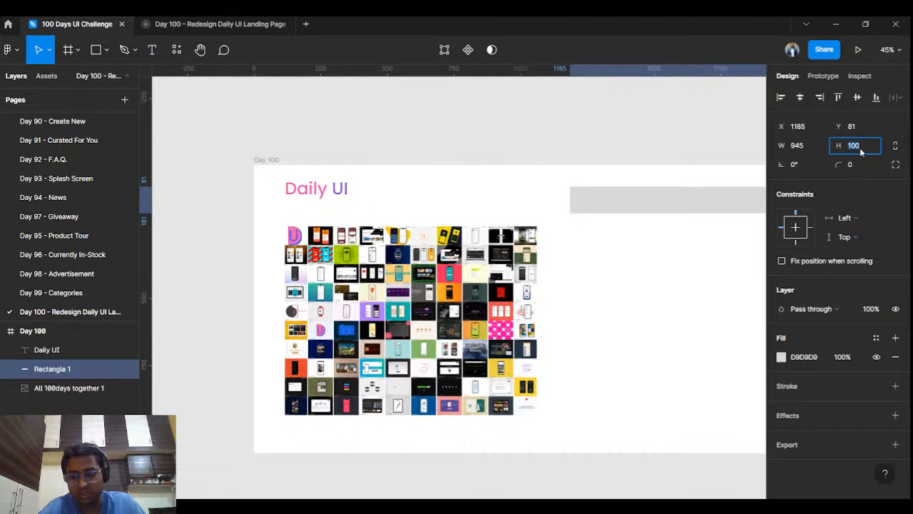
{"action": "type", "text": "708"}
{"action": "key", "text": "Return"}
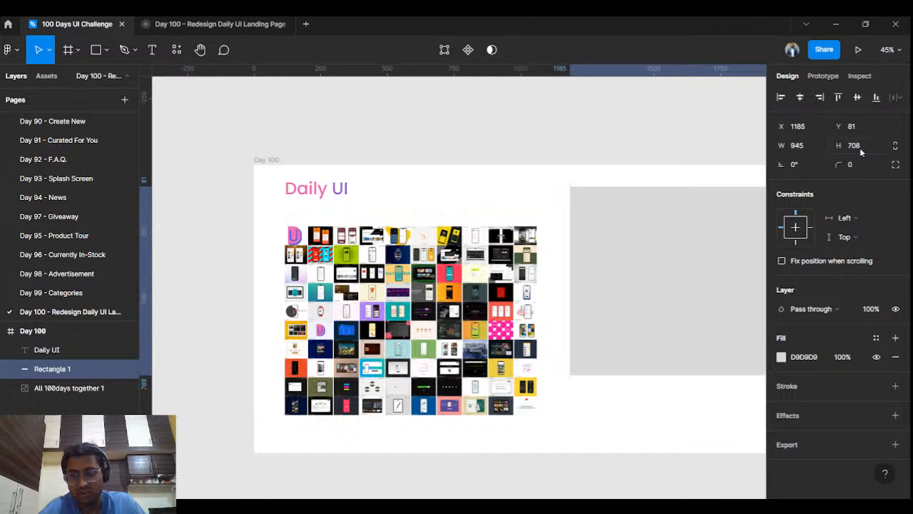
- Place the rectangle behind the collage in Layers, offset down-right to X 140, Y 254
{"action": "left_click_drag", "start_coordinate": [738, 259], "coordinate": [452, 301]}
{"action": "left_click_drag", "start_coordinate": [60, 370], "coordinate": [56, 397]}
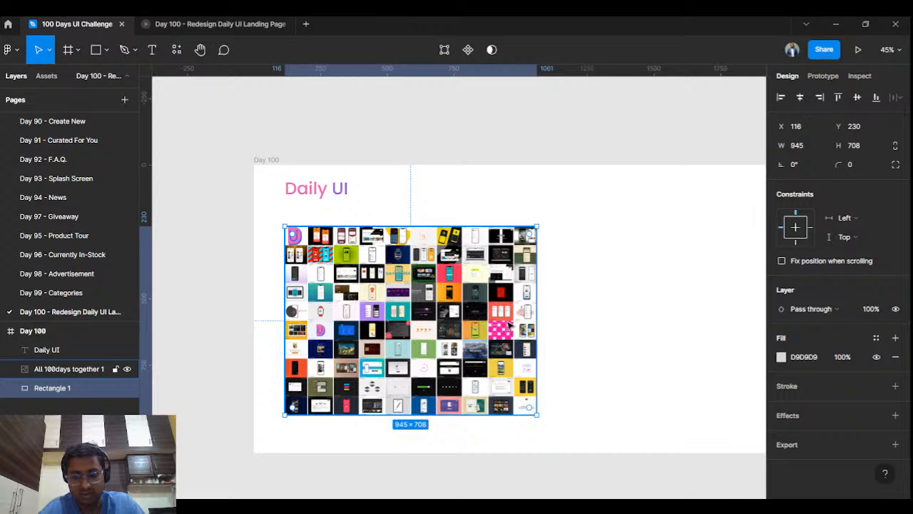
{"action": "key", "text": "shift+Right"}
{"action": "key", "text": "Right"}
{"action": "key", "text": "Down"}
{"action": "key", "text": "Down"}
{"action": "key", "text": "shift+Down"}
{"action": "key", "text": "Down"}
{"action": "key", "text": "Right"}
{"action": "key", "text": "Right"}
{"action": "key", "text": "Right"}
{"action": "key", "text": "Right"}
{"action": "key", "text": "Right"}
{"action": "key", "text": "Down"}
{"action": "key", "text": "Down"}
{"action": "key", "text": "Down"}
{"action": "key", "text": "Down"}
{"action": "key", "text": "Down"}
{"action": "key", "text": "Down"}
{"action": "key", "text": "Down"}
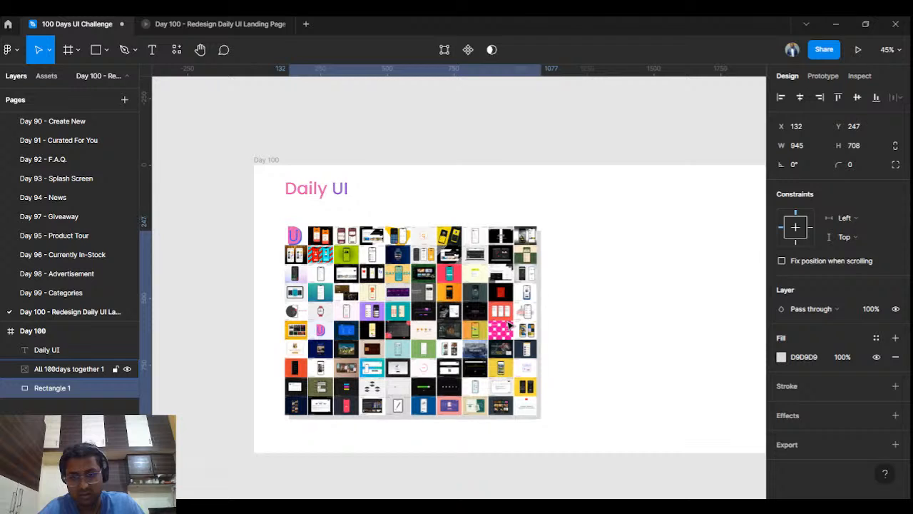
{"action": "key", "text": "Right"}
{"action": "key", "text": "Right"}
{"action": "key", "text": "Right"}
{"action": "key", "text": "Right"}
{"action": "key", "text": "Right"}
{"action": "key", "text": "Right"}
{"action": "key", "text": "Right"}
{"action": "key", "text": "Right"}
{"action": "key", "text": "Down"}
{"action": "key", "text": "Down"}
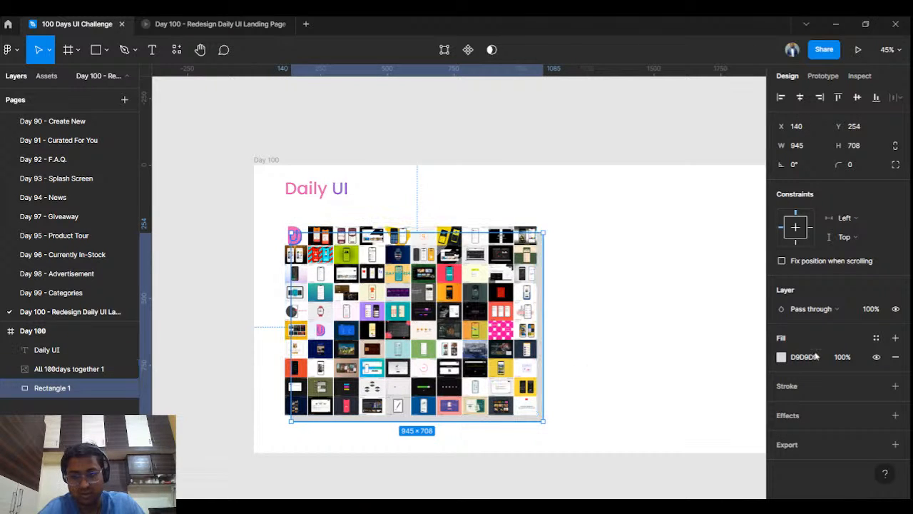
- Fill the backing rectangle with pink E861B2 sampled from the Daily UI heading
{"action": "left_click", "coordinate": [780, 358]}
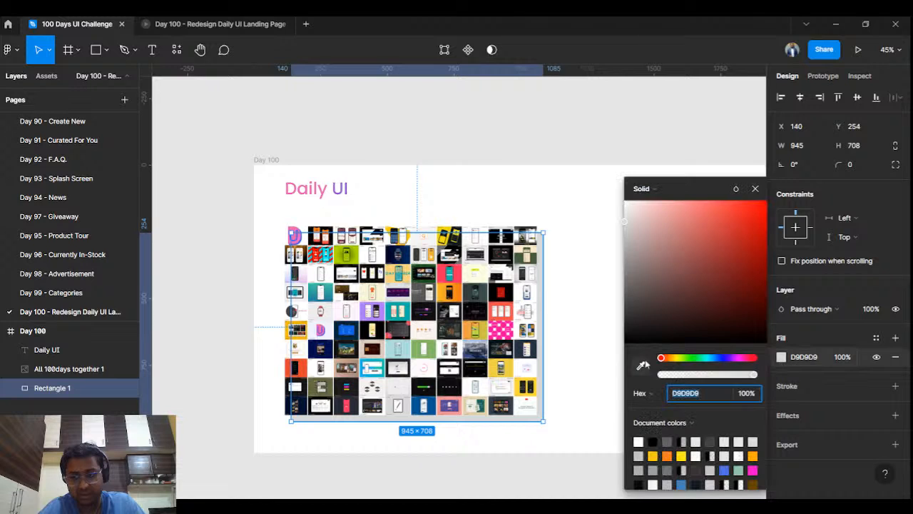
{"action": "left_click", "coordinate": [641, 365]}
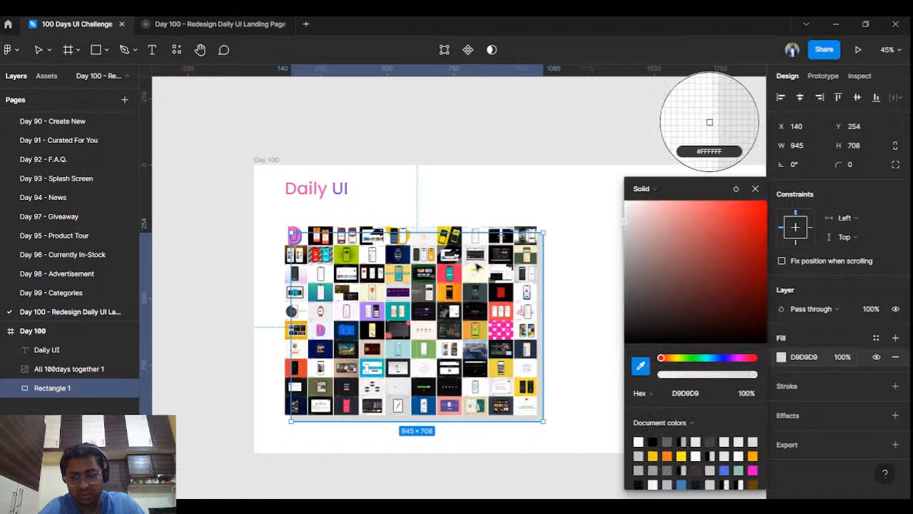
{"action": "left_click", "coordinate": [351, 183]}
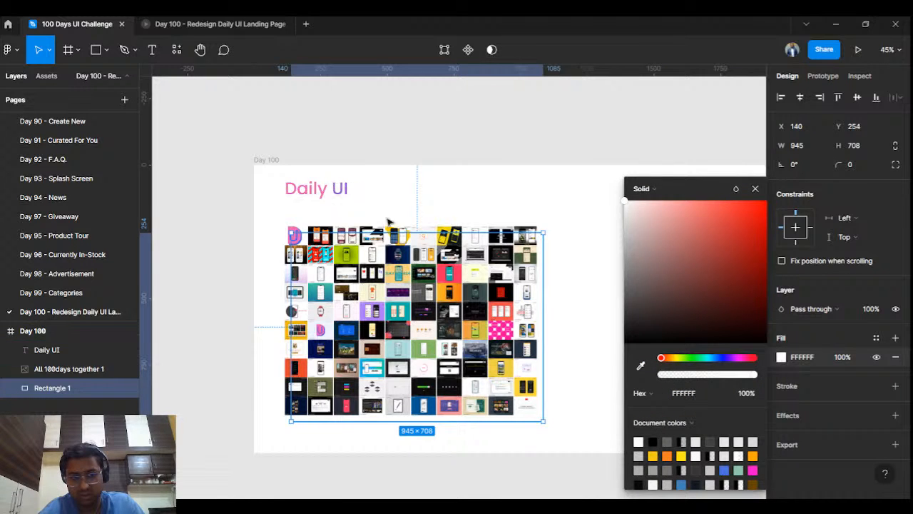
{"action": "left_click", "coordinate": [640, 365]}
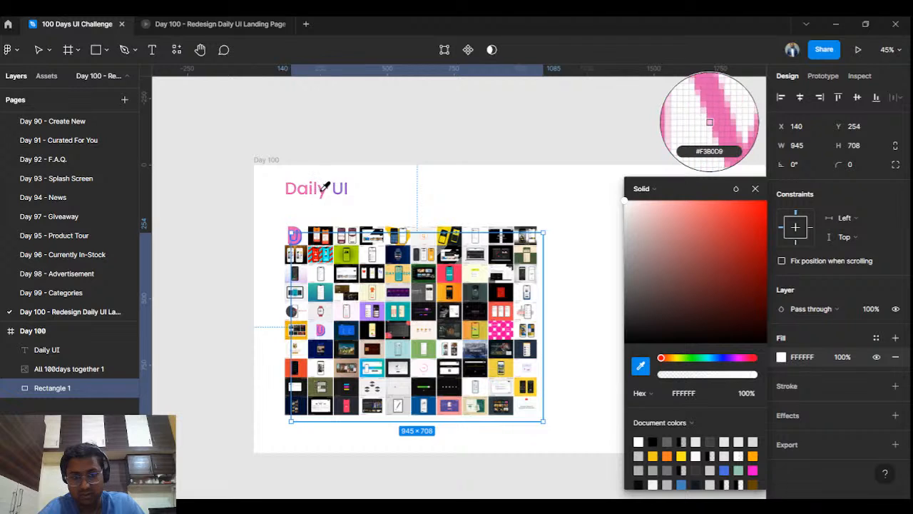
{"action": "left_click", "coordinate": [324, 189]}
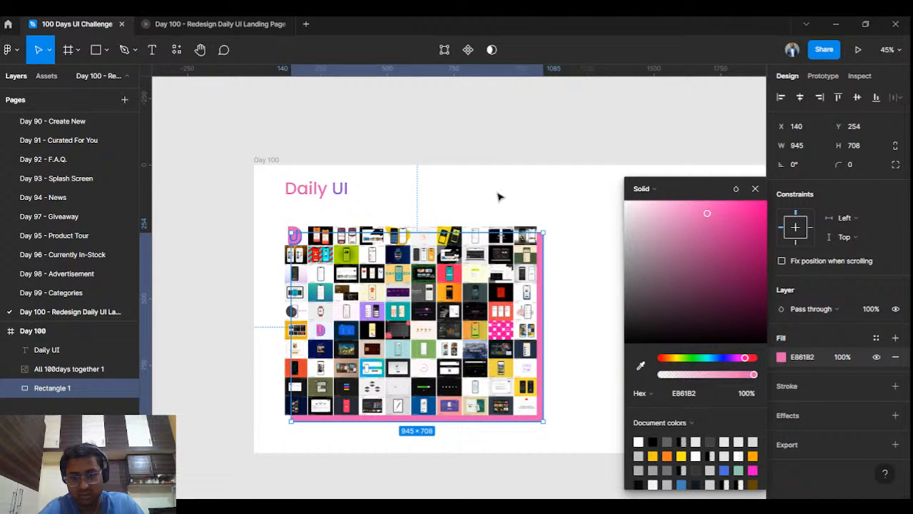
{"action": "left_click", "coordinate": [499, 197]}
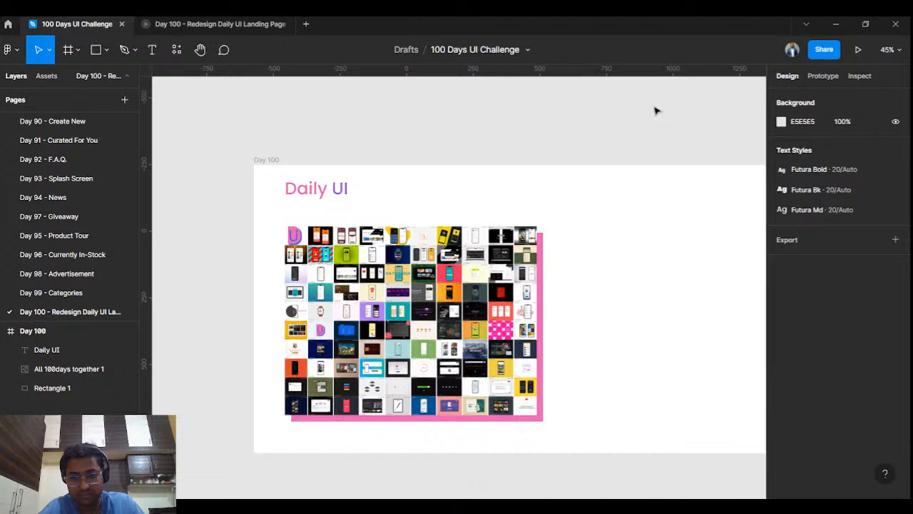
{"action": "scroll", "coordinate": [605, 202], "scroll_direction": "up", "scroll_amount": 3}
- Shift the rectangle slightly left and give it a diagonal linear gradient from pink to blue 485DEB
{"action": "scroll", "coordinate": [548, 252], "scroll_direction": "down", "scroll_amount": 3}
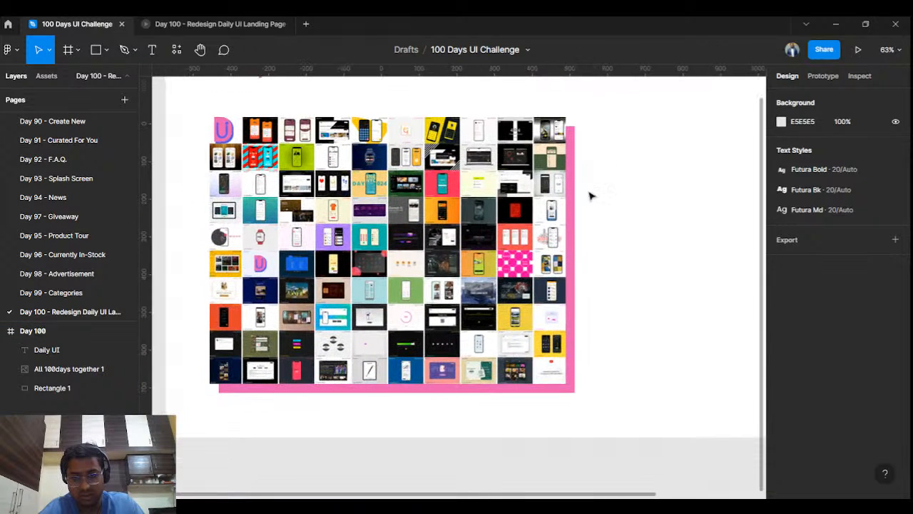
{"action": "left_click_drag", "start_coordinate": [572, 232], "coordinate": [569, 234]}
{"action": "left_click", "coordinate": [782, 357]}
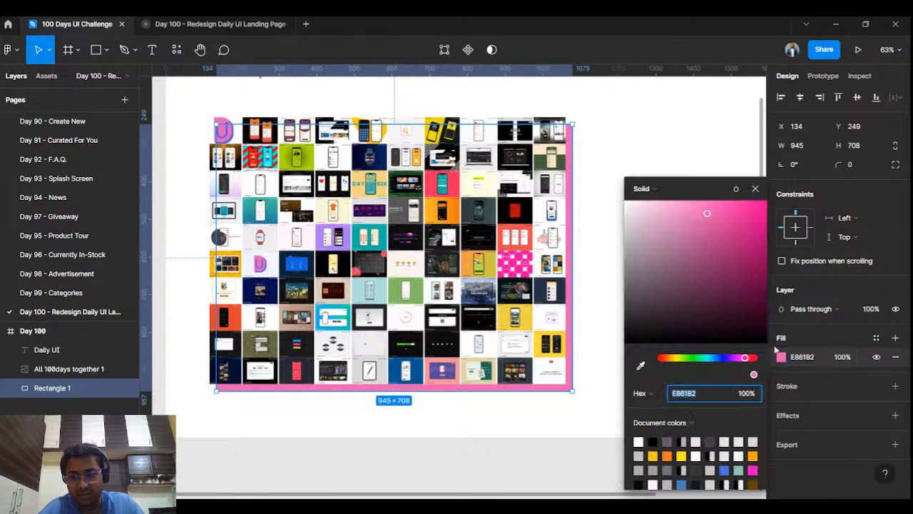
{"action": "left_click", "coordinate": [646, 189]}
{"action": "left_click", "coordinate": [657, 202]}
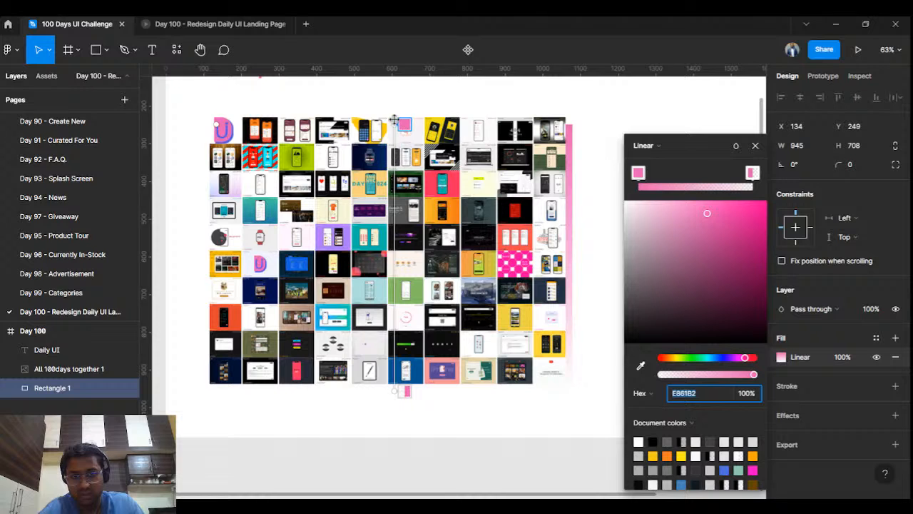
{"action": "left_click_drag", "start_coordinate": [393, 122], "coordinate": [439, 276]}
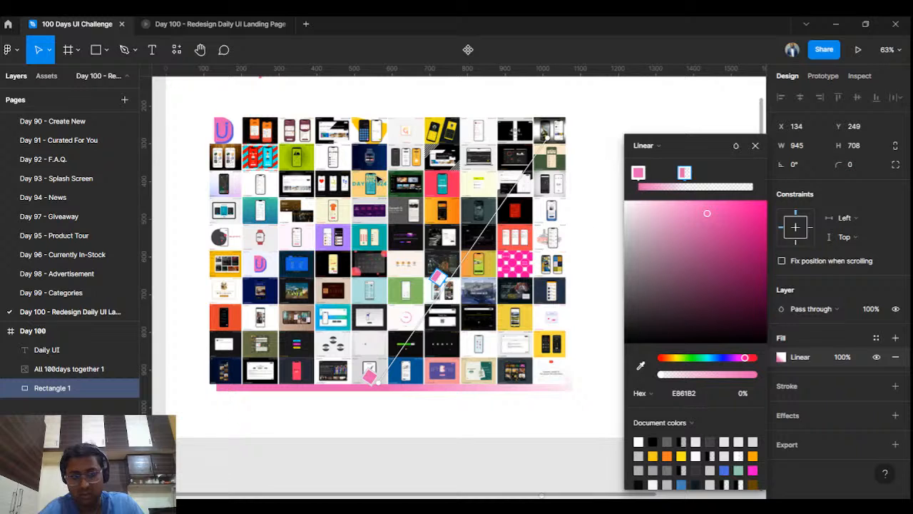
{"action": "left_click", "coordinate": [641, 365]}
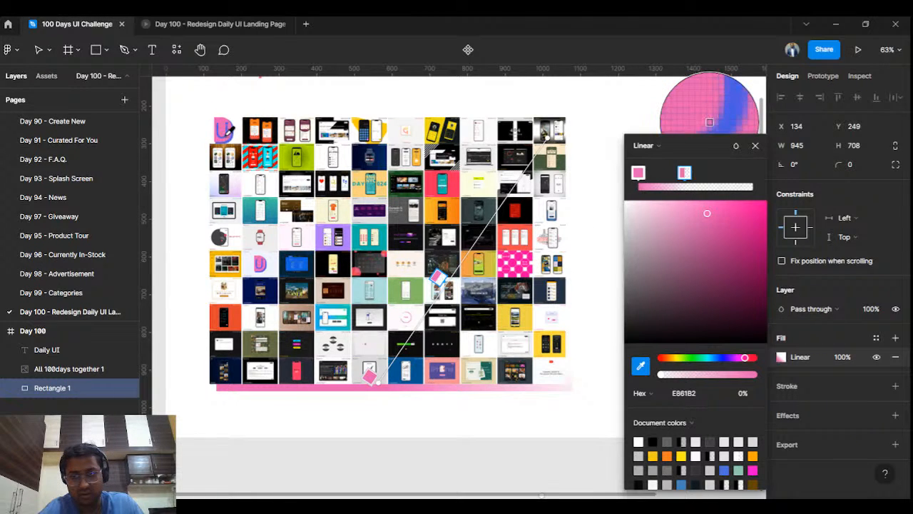
{"action": "left_click", "coordinate": [710, 122]}
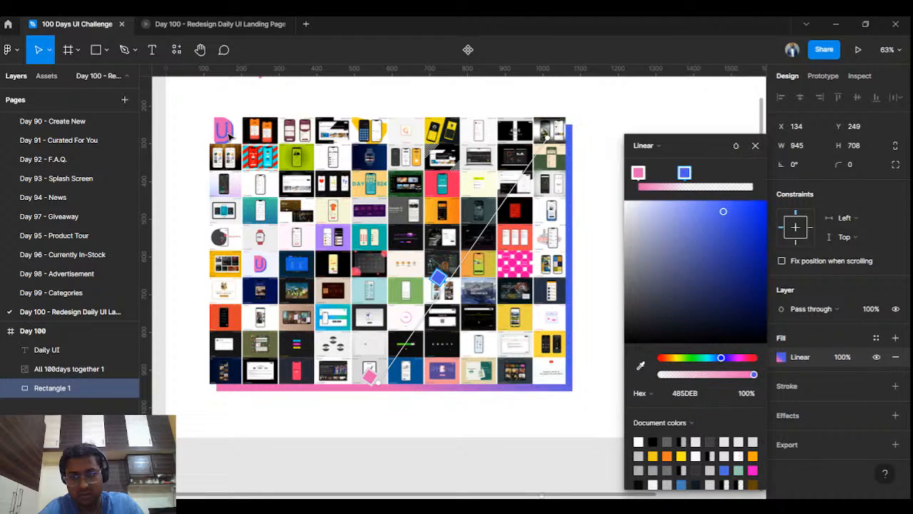
- Change the Day 100 frame's background fill from white to dark grey 121212
{"action": "left_click", "coordinate": [755, 145]}
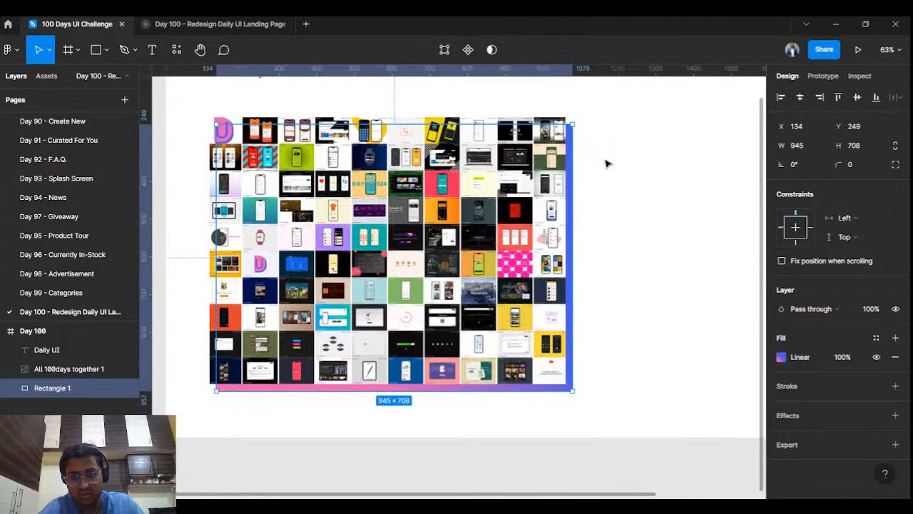
{"action": "left_click", "coordinate": [605, 163]}
{"action": "scroll", "coordinate": [605, 164], "scroll_direction": "down", "scroll_amount": 2}
{"action": "scroll", "coordinate": [605, 164], "scroll_direction": "down", "scroll_amount": 2}
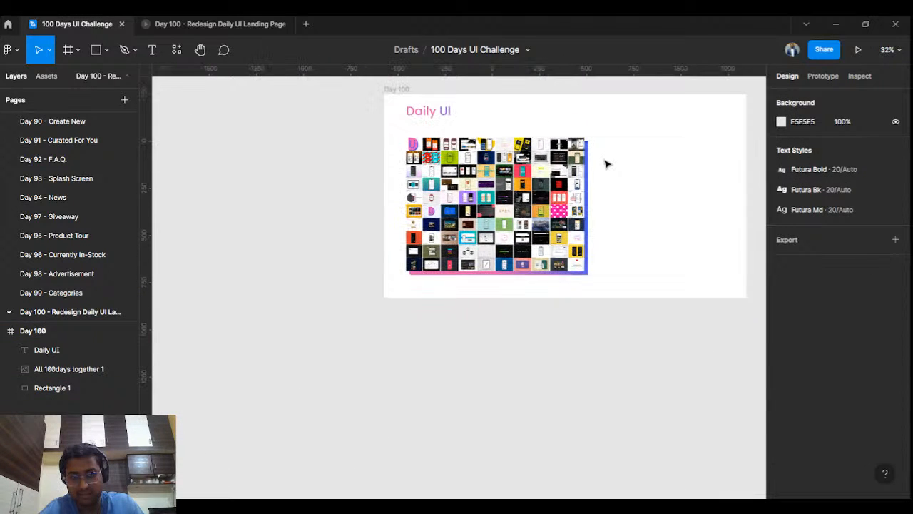
{"action": "scroll", "coordinate": [606, 164], "scroll_direction": "up", "scroll_amount": 2}
{"action": "scroll", "coordinate": [626, 164], "scroll_direction": "down", "scroll_amount": 3}
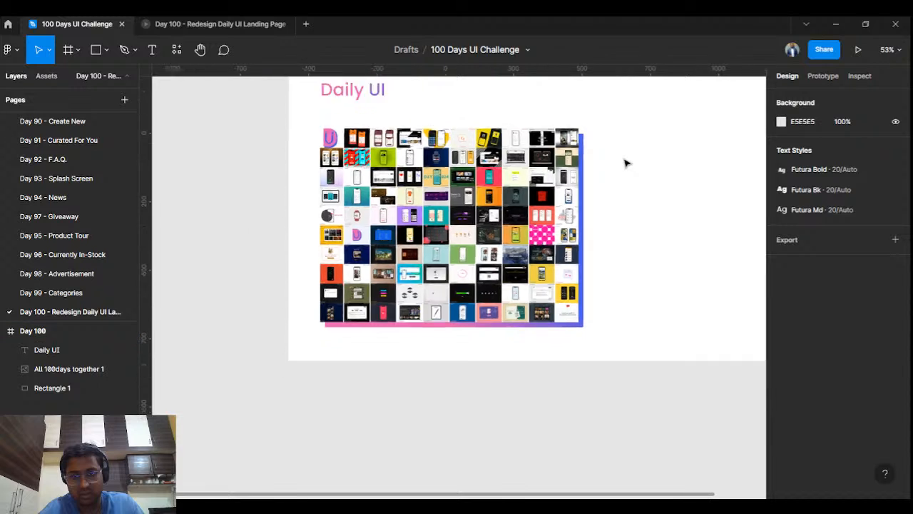
{"action": "left_click_drag", "start_coordinate": [621, 159], "coordinate": [565, 181]}
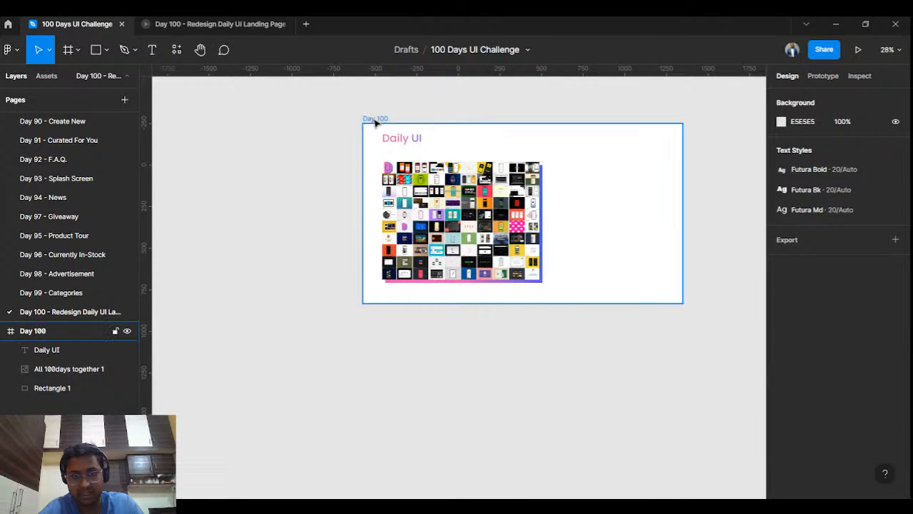
{"action": "left_click", "coordinate": [374, 120]}
{"action": "left_click", "coordinate": [782, 358]}
{"action": "left_click_drag", "start_coordinate": [649, 223], "coordinate": [570, 400]}
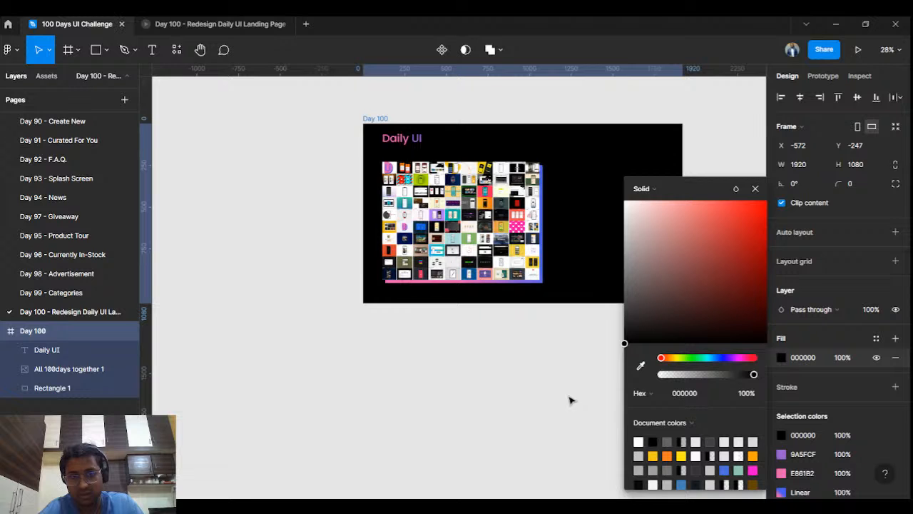
{"action": "mouse_move", "coordinate": [559, 343]}
{"action": "left_mouse_down"}
{"action": "mouse_move", "coordinate": [552, 310]}
{"action": "mouse_move", "coordinate": [549, 341]}
{"action": "left_mouse_up"}
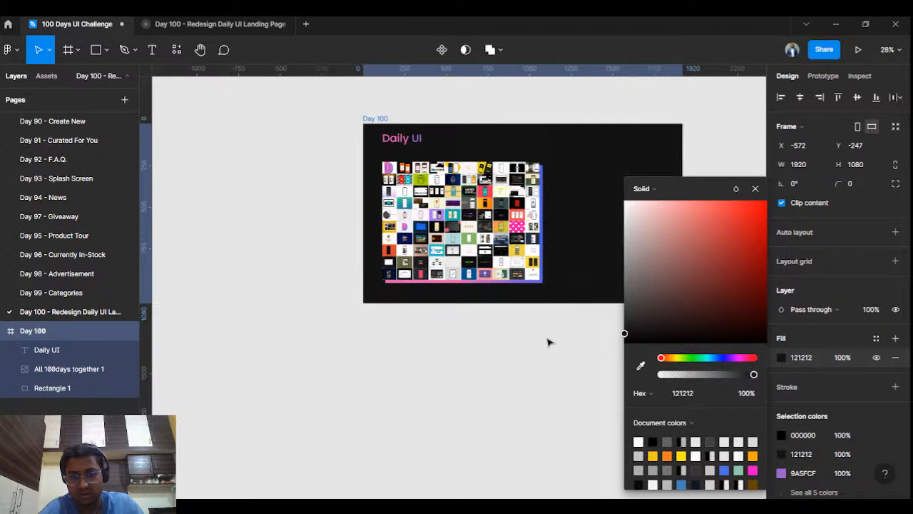
{"action": "left_click", "coordinate": [689, 93]}
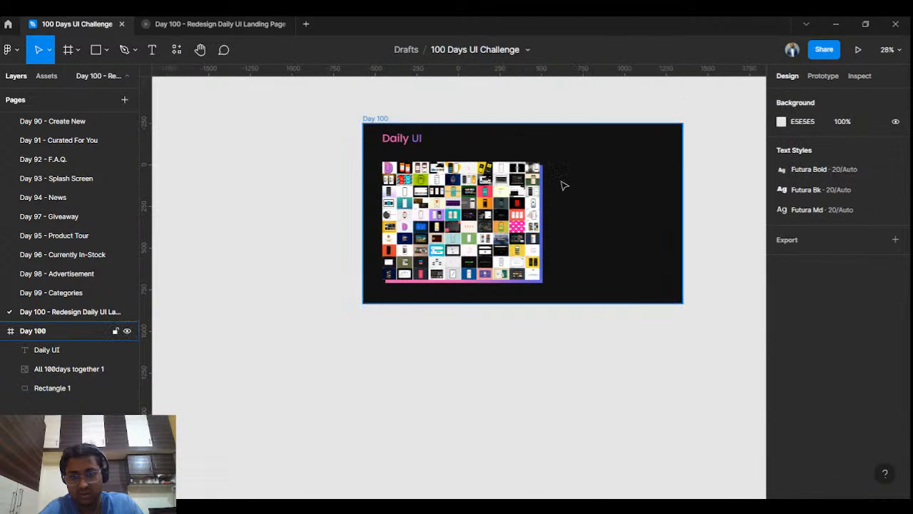
{"action": "scroll", "coordinate": [563, 186], "scroll_direction": "up", "scroll_amount": 3}
{"action": "left_click", "coordinate": [450, 179]}
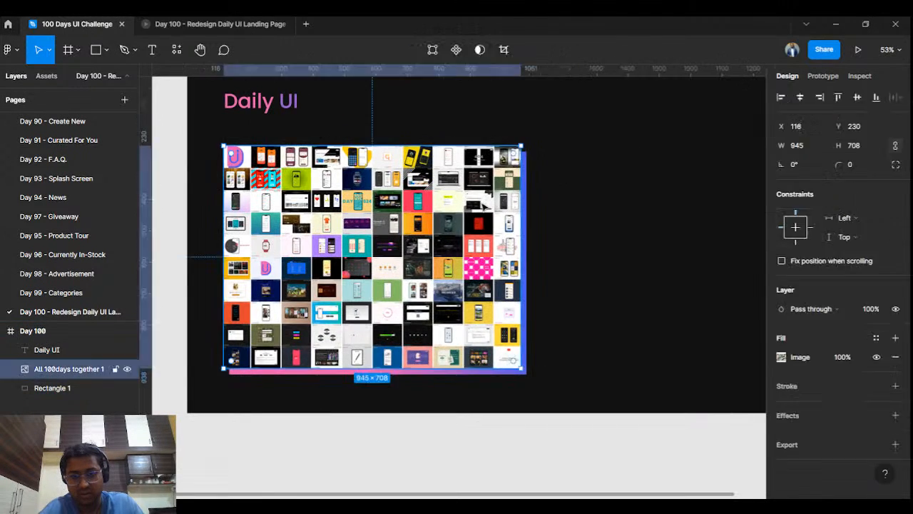
- Group the collage image with its backing rectangle as Group 1, without auto layout
{"action": "left_click", "coordinate": [526, 198], "text": "shift"}
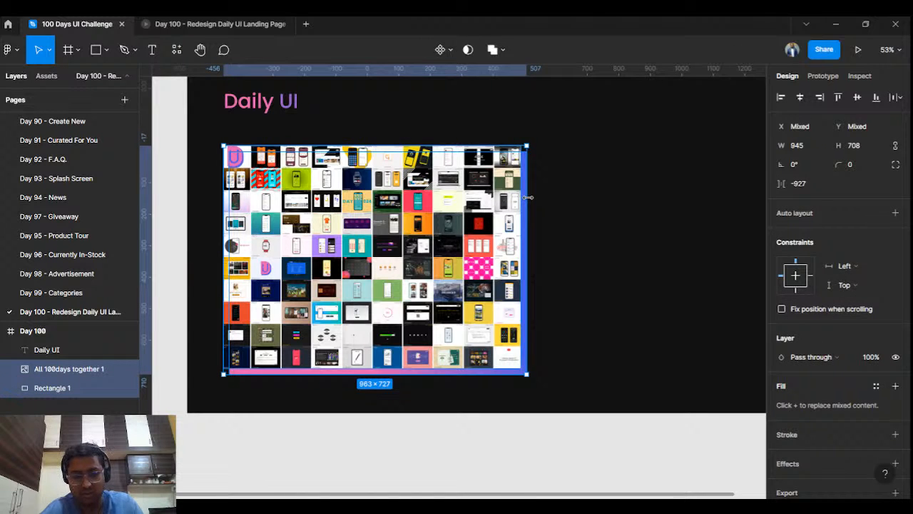
{"action": "key", "text": "ctrl+g"}
{"action": "left_click", "coordinate": [894, 232]}
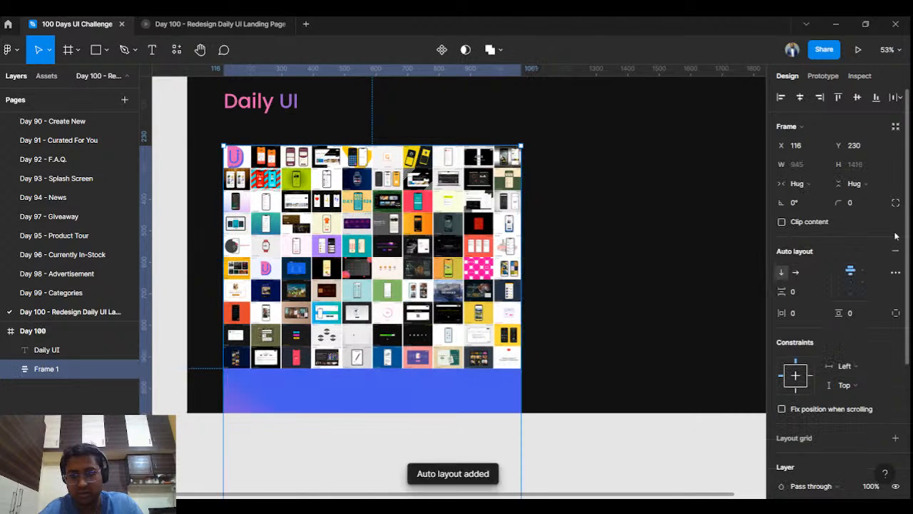
{"action": "key", "text": "ctrl+z"}
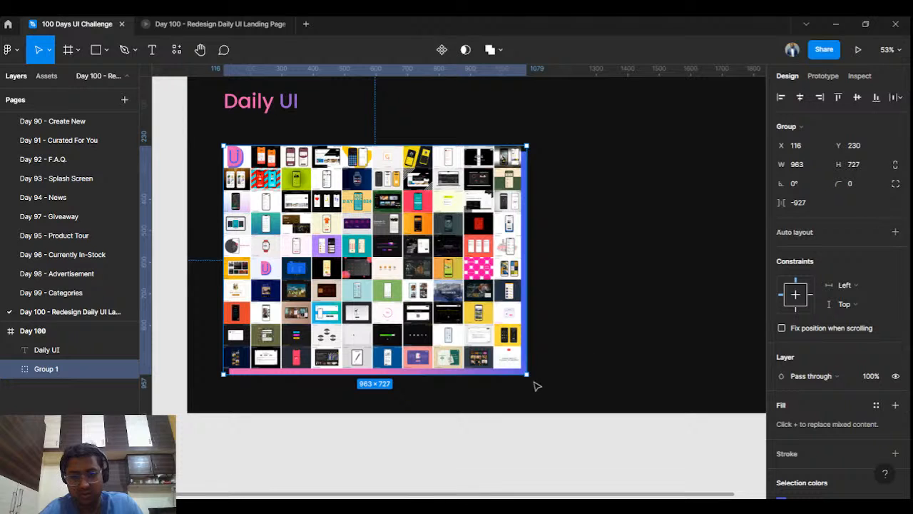
- Scale the group down to 893×674.15 and shift it slightly lower
{"action": "left_click_drag", "start_coordinate": [528, 378], "coordinate": [505, 358]}
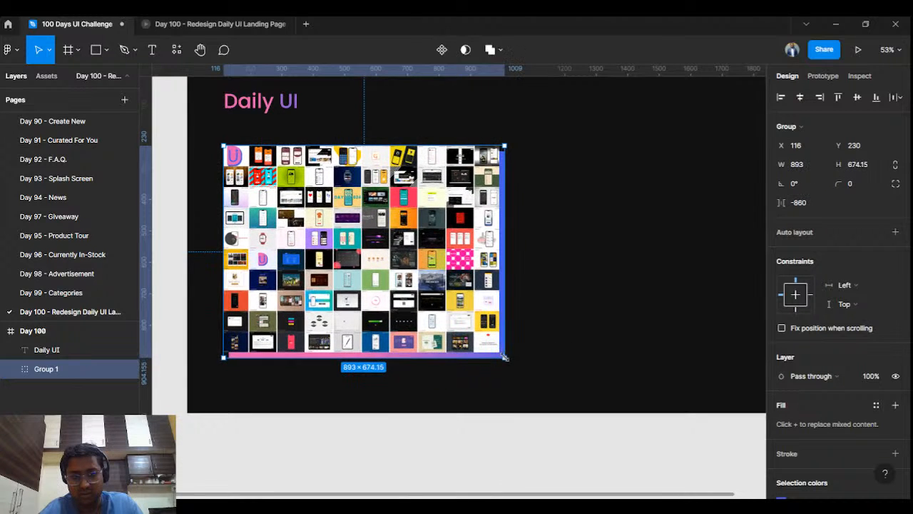
{"action": "left_click_drag", "start_coordinate": [475, 296], "coordinate": [475, 300]}
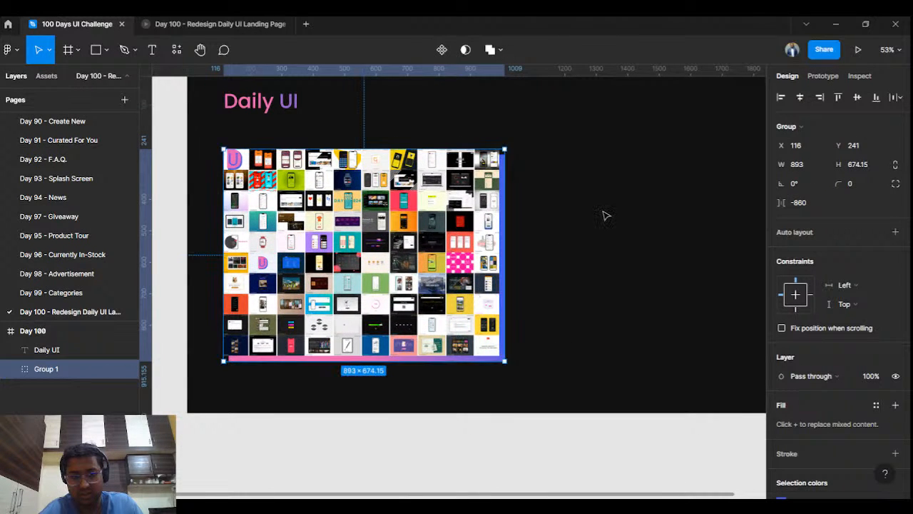
{"action": "scroll", "coordinate": [601, 211], "scroll_direction": "down", "scroll_amount": 2}
{"action": "left_click", "coordinate": [427, 154]}
- Set the Daily UI heading's font size to 48 and nudge it down to Y 40
{"action": "scroll", "coordinate": [428, 164], "scroll_direction": "up", "scroll_amount": 5}
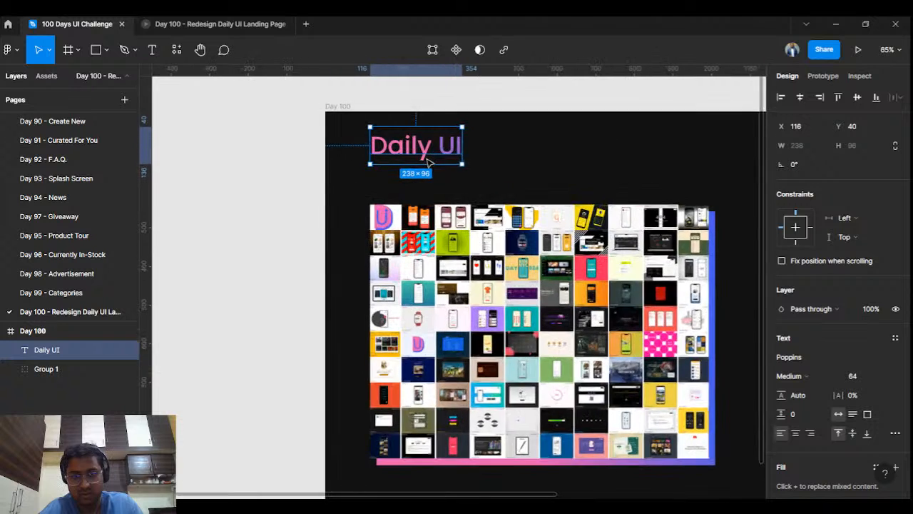
{"action": "scroll", "coordinate": [474, 181], "scroll_direction": "up", "scroll_amount": 2}
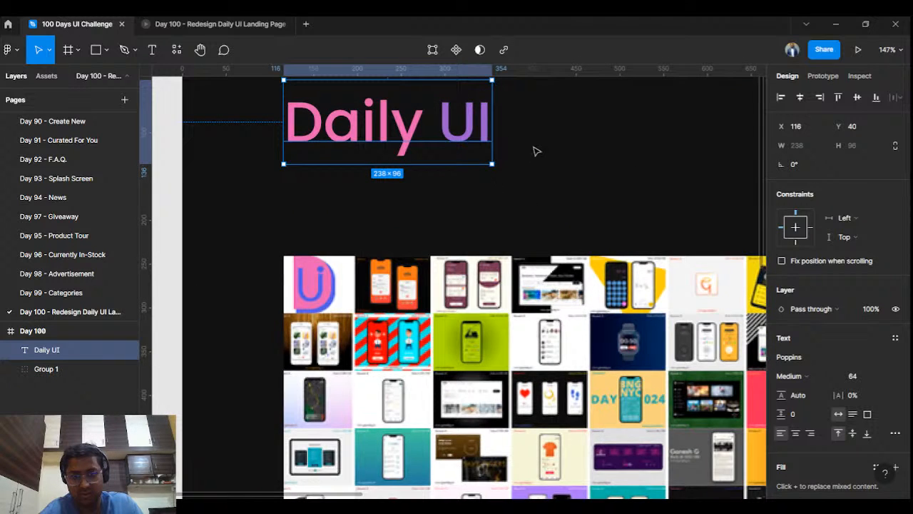
{"action": "scroll", "coordinate": [516, 185], "scroll_direction": "up", "scroll_amount": 1}
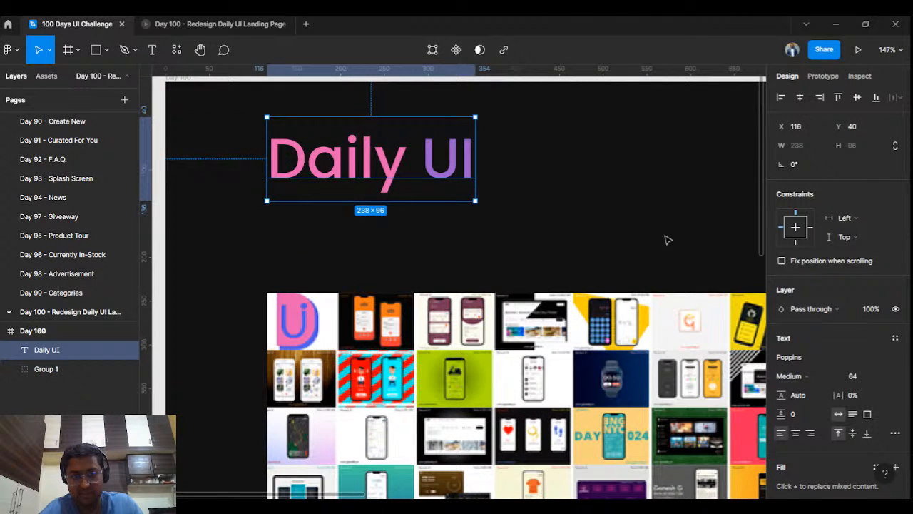
{"action": "left_click", "coordinate": [879, 378]}
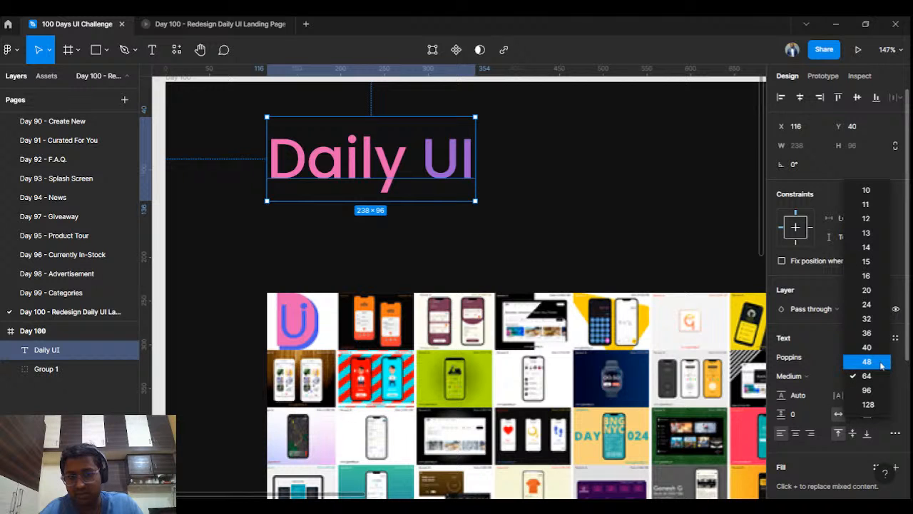
{"action": "left_click", "coordinate": [881, 364]}
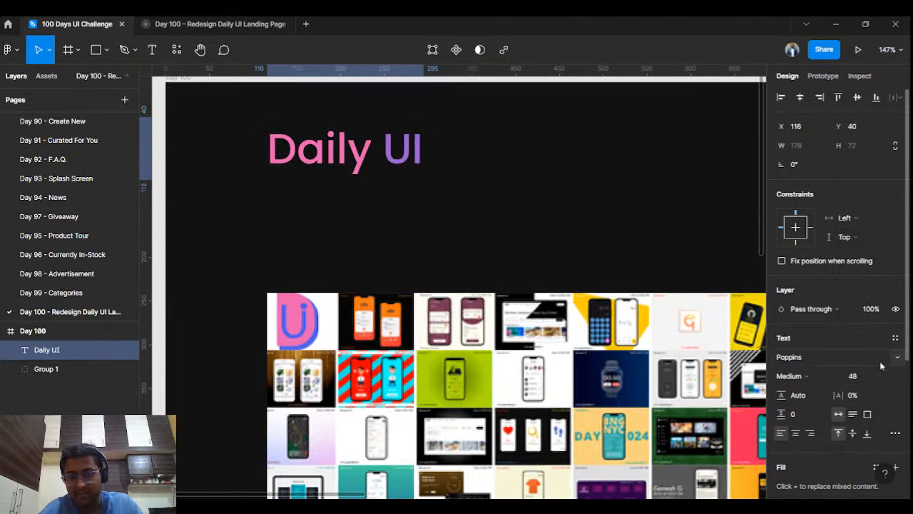
{"action": "scroll", "coordinate": [383, 133], "scroll_direction": "down", "scroll_amount": 3}
{"action": "scroll", "coordinate": [383, 131], "scroll_direction": "down", "scroll_amount": 1}
{"action": "left_click_drag", "start_coordinate": [376, 141], "coordinate": [378, 151]}
- Lighten the Day 100 frame's fill from 121212 to 1A1A1A
{"action": "left_click", "coordinate": [277, 92]}
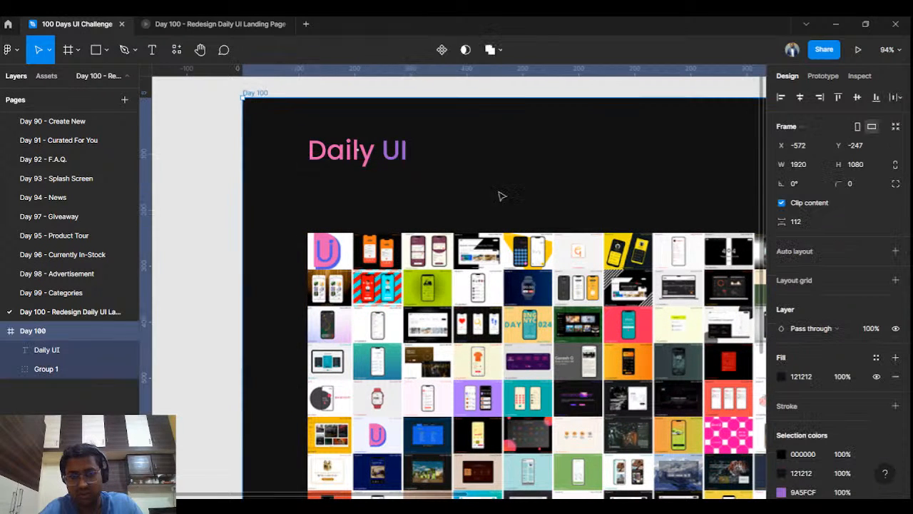
{"action": "left_click", "coordinate": [784, 376]}
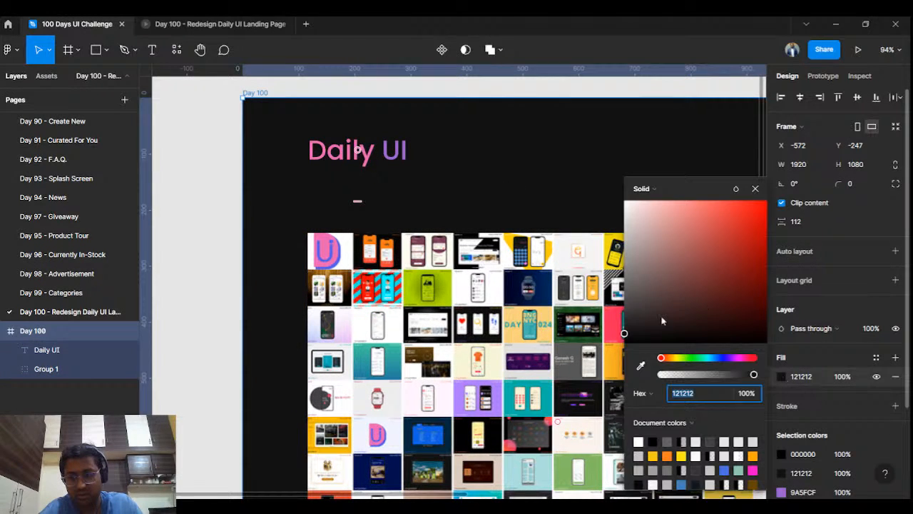
{"action": "left_click_drag", "start_coordinate": [626, 335], "coordinate": [625, 330]}
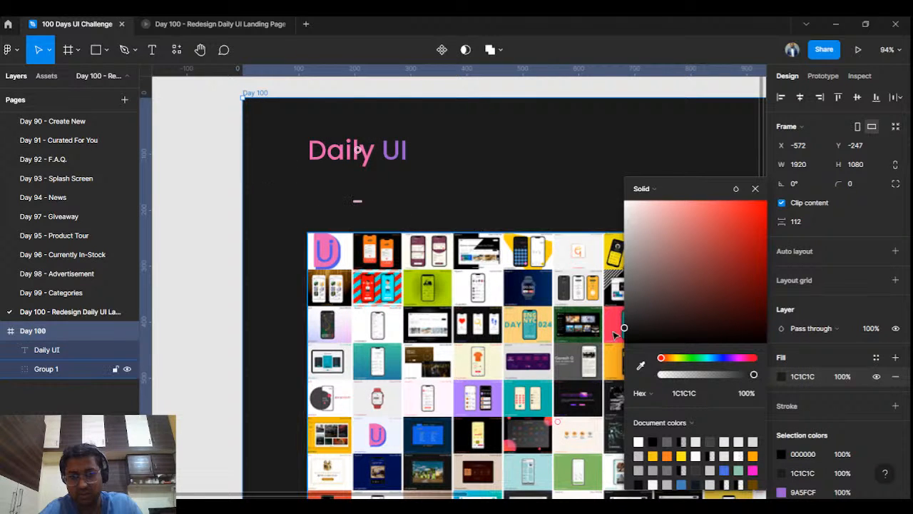
{"action": "left_click_drag", "start_coordinate": [625, 330], "coordinate": [624, 331]}
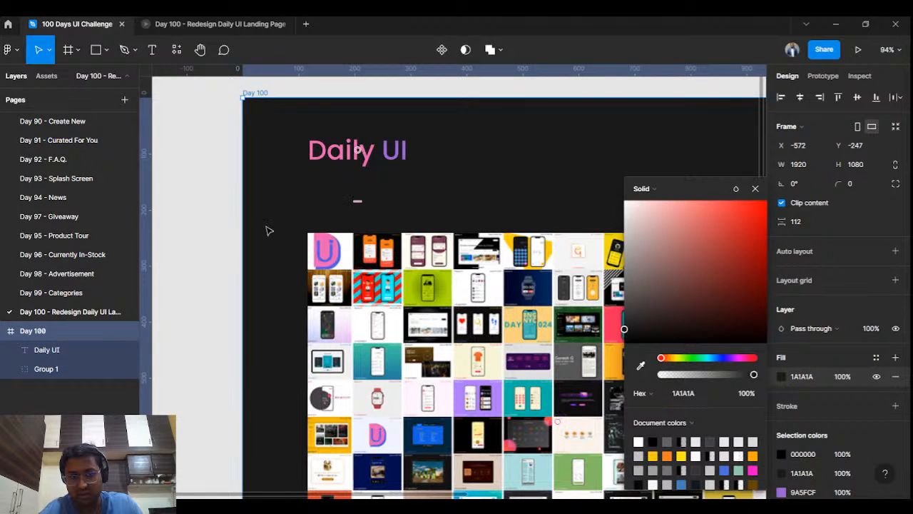
{"action": "left_click", "coordinate": [205, 202]}
{"action": "scroll", "coordinate": [205, 202], "scroll_direction": "down", "scroll_amount": 5}
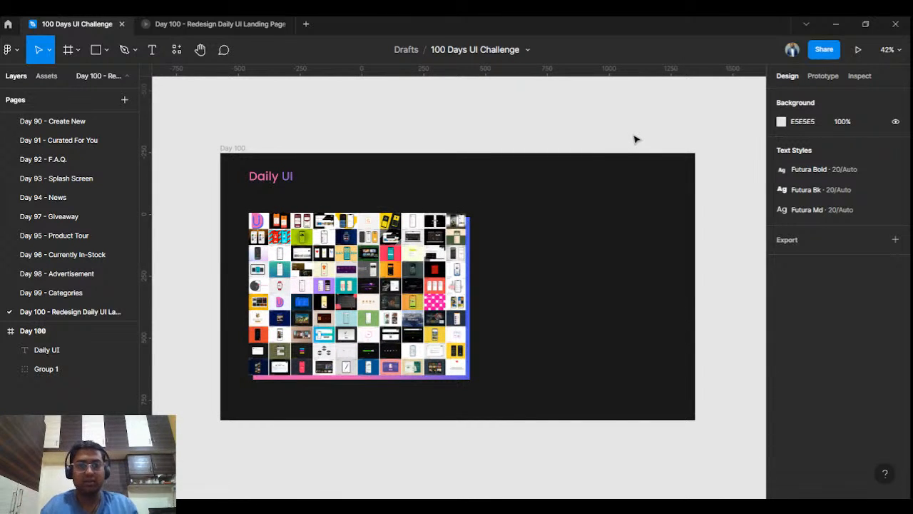
- Add a three-line headline right of the collage: 'Become a / Better Designer / in 100 Days'
{"action": "left_click", "coordinate": [159, 51]}
{"action": "left_click", "coordinate": [520, 237]}
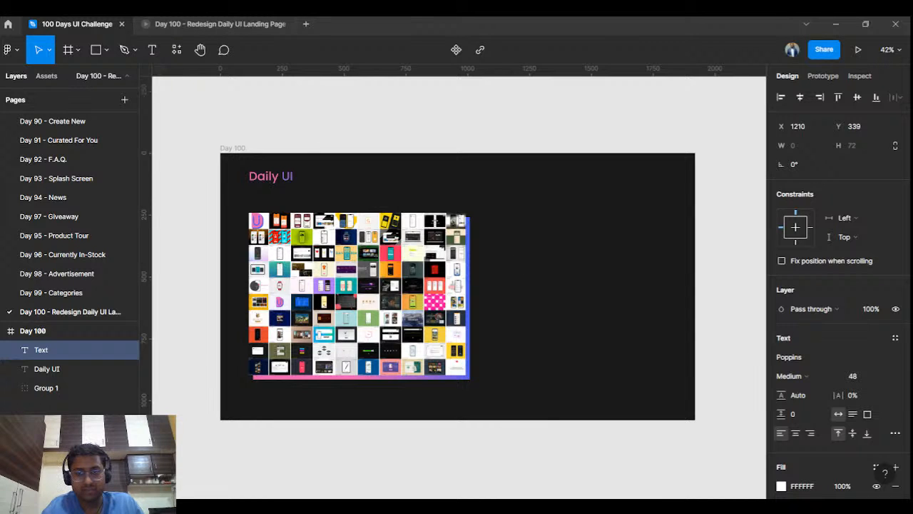
{"action": "type", "text": "B"}
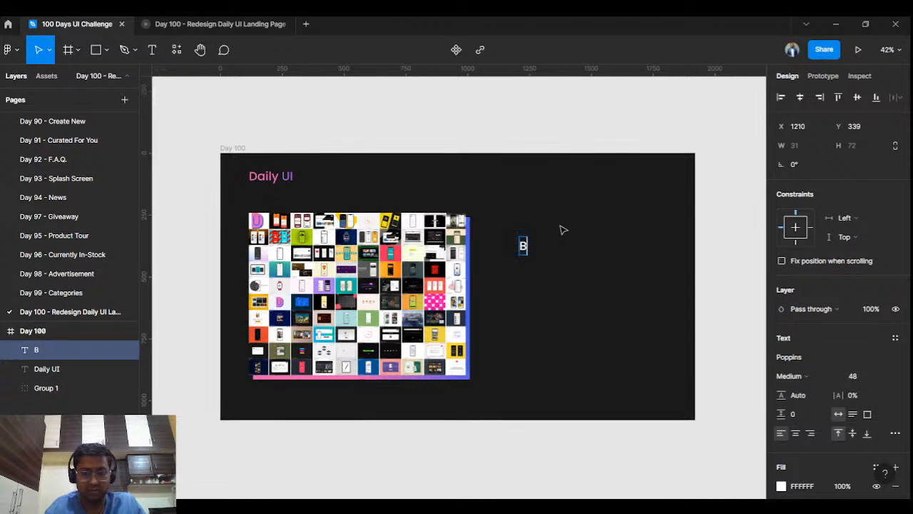
{"action": "type", "text": "ecome a"}
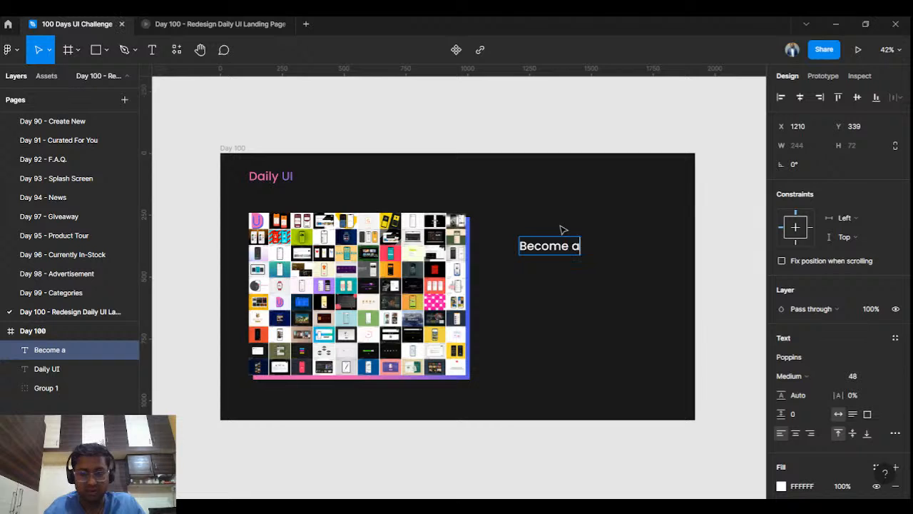
{"action": "key", "text": "Return"}
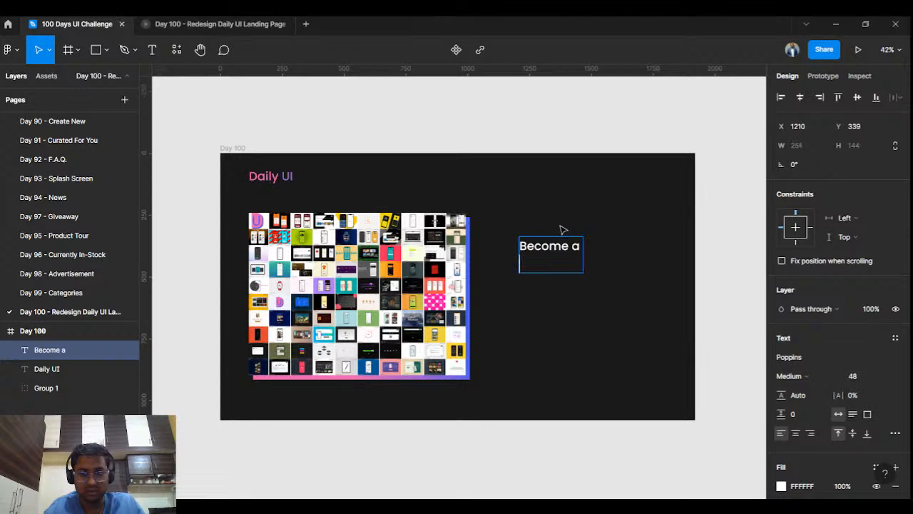
{"action": "type", "text": "B"}
{"action": "type", "text": "ette"}
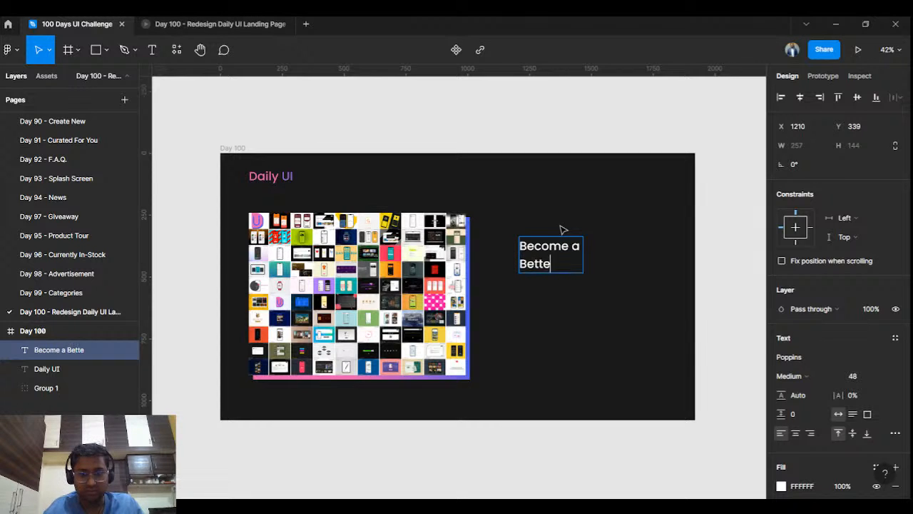
{"action": "type", "text": "r dES"}
{"action": "key", "text": "BackSpace"}
{"action": "key", "text": "BackSpace"}
{"action": "key", "text": "BackSpace"}
{"action": "key", "text": "BackSpace"}
{"action": "type", "text": "Designer"}
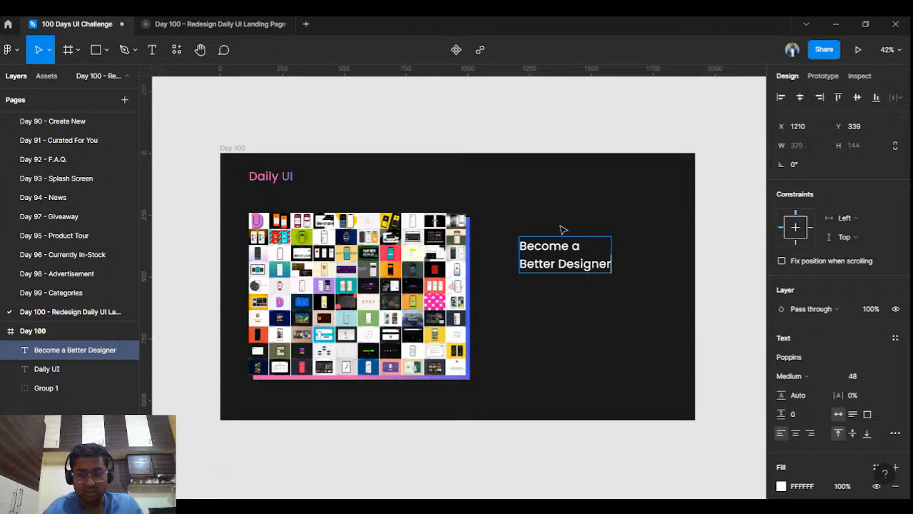
{"action": "key", "text": "Return"}
{"action": "type", "text": "in 100 days"}
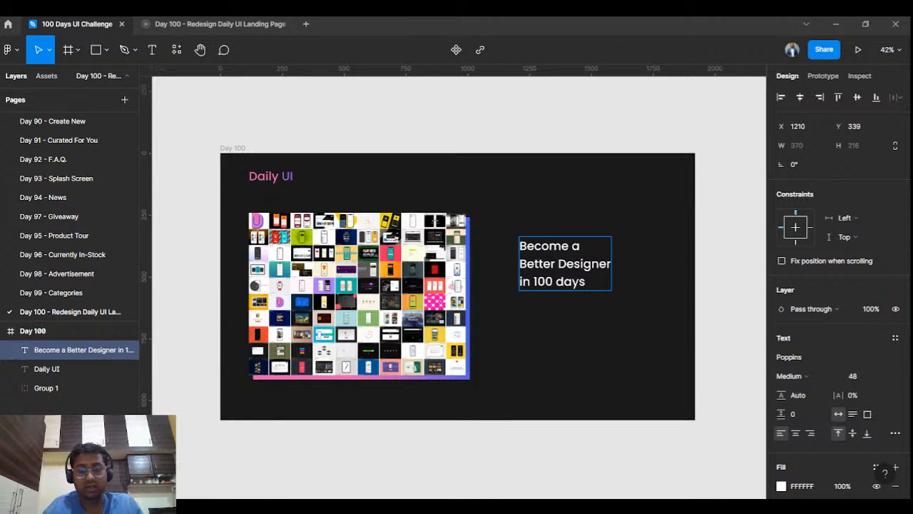
{"action": "key", "text": "BackSpace"}
{"action": "type", "text": "D"}
{"action": "key", "text": "Escape"}
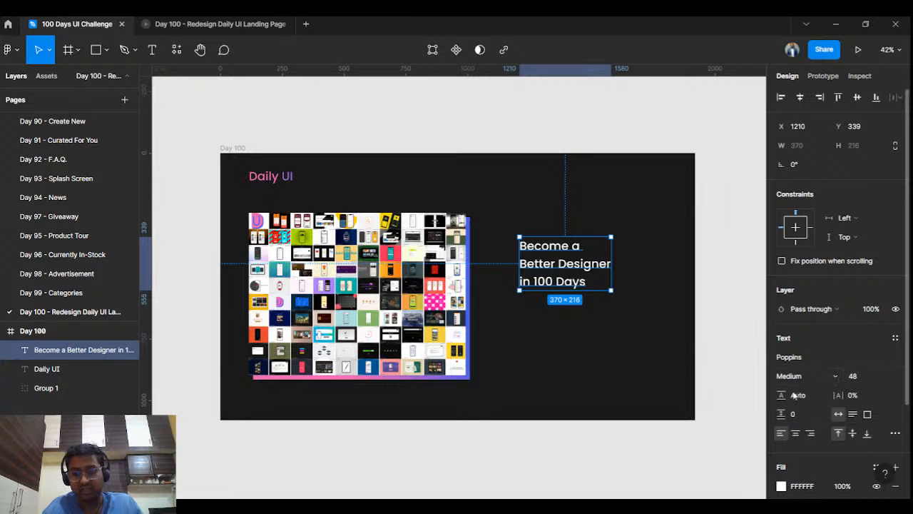
- Centre-align the headline and set its weight to SemiBold
{"action": "left_click", "coordinate": [802, 437]}
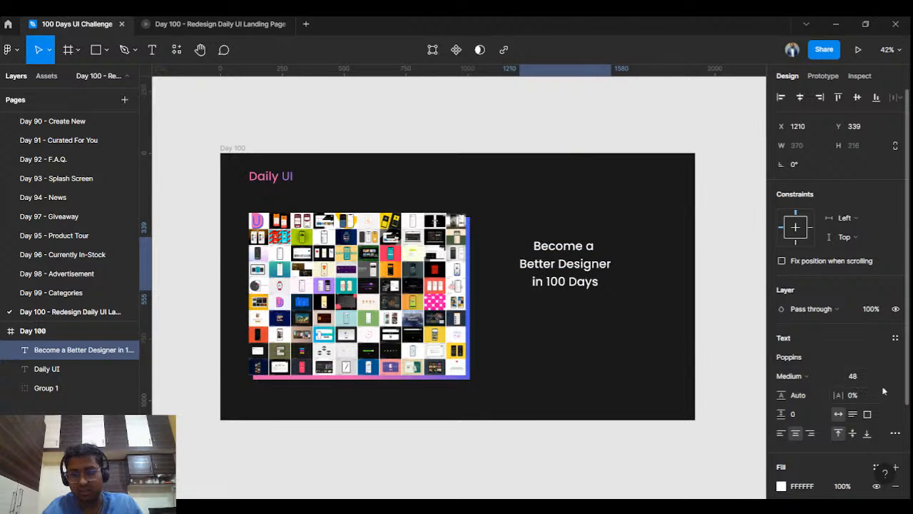
{"action": "left_click", "coordinate": [813, 378]}
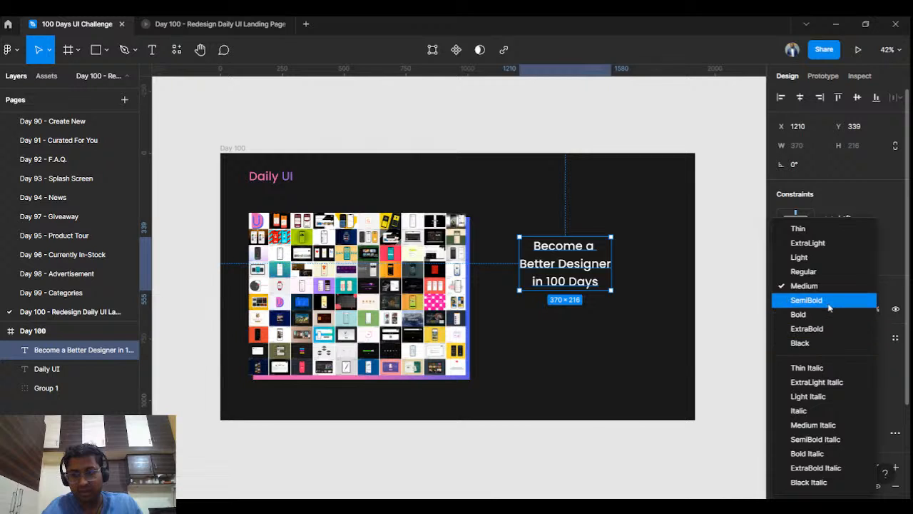
{"action": "left_click", "coordinate": [800, 314]}
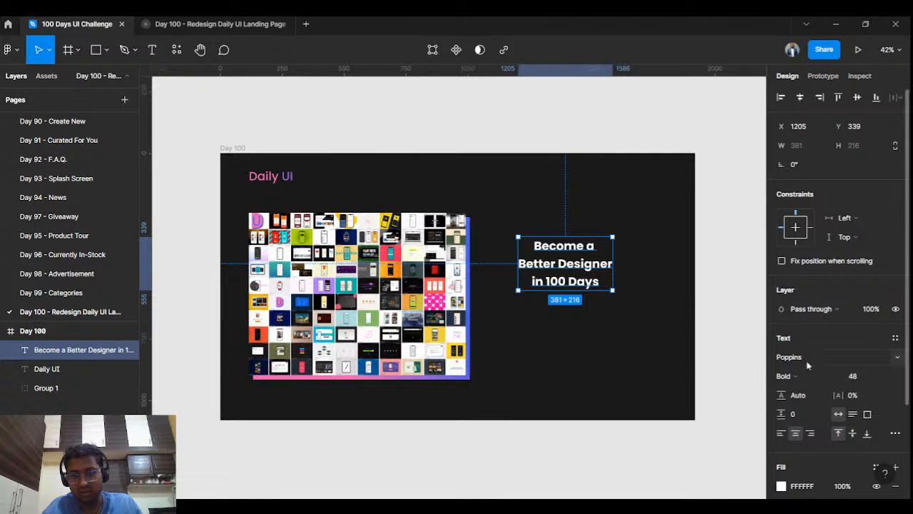
{"action": "left_click", "coordinate": [786, 376]}
{"action": "left_click", "coordinate": [793, 300]}
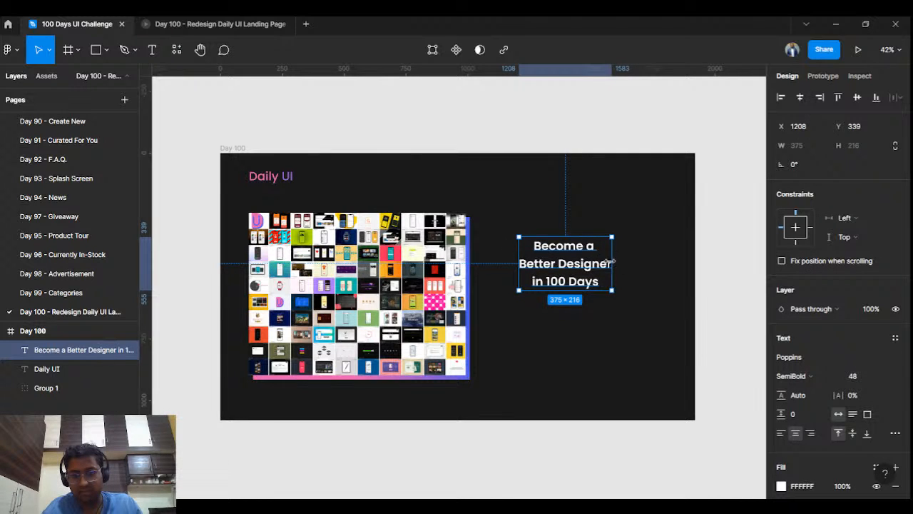
{"action": "left_click_drag", "start_coordinate": [609, 262], "coordinate": [607, 250]}
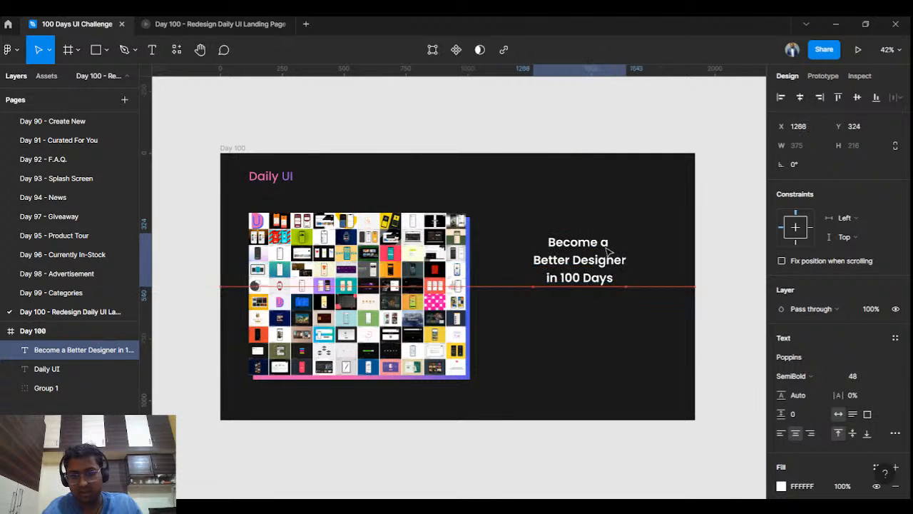
- Enlarge the headline to font size 55 and reposition it up and right beside the collage
{"action": "left_click", "coordinate": [884, 376]}
{"action": "left_click", "coordinate": [871, 378]}
{"action": "left_click", "coordinate": [863, 380]}
{"action": "type", "text": "5E5"}
{"action": "key", "text": "Return"}
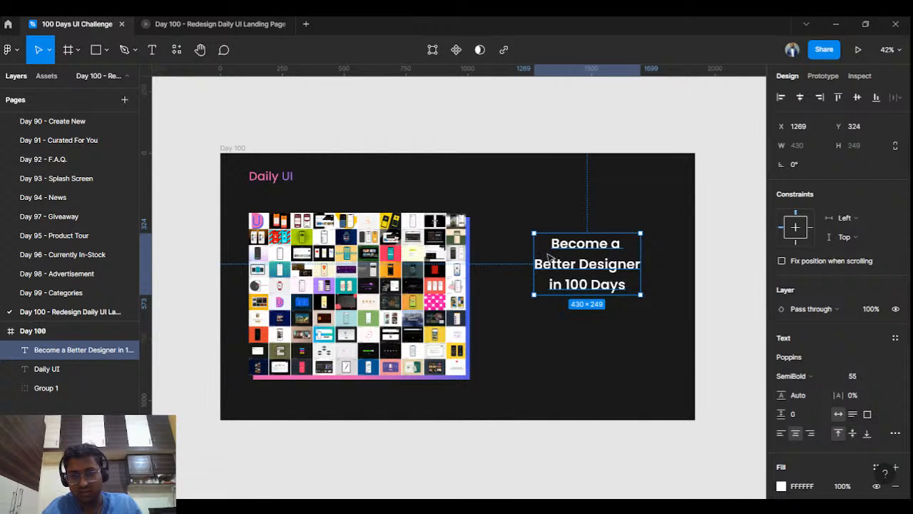
{"action": "left_click", "coordinate": [697, 202]}
{"action": "mouse_move", "coordinate": [592, 264]}
{"action": "left_mouse_down"}
{"action": "mouse_move", "coordinate": [627, 256]}
{"action": "mouse_move", "coordinate": [602, 256]}
{"action": "left_mouse_up"}
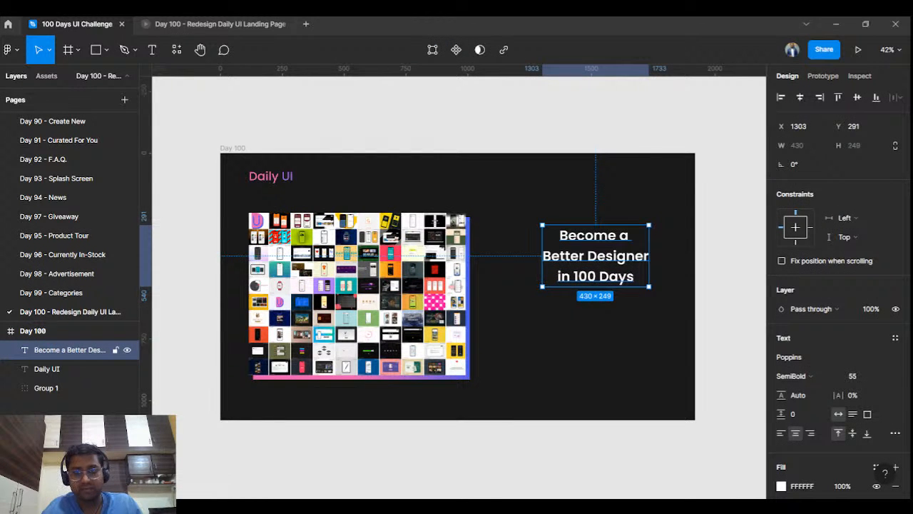
{"action": "scroll", "coordinate": [605, 245], "scroll_direction": "up", "scroll_amount": 5}
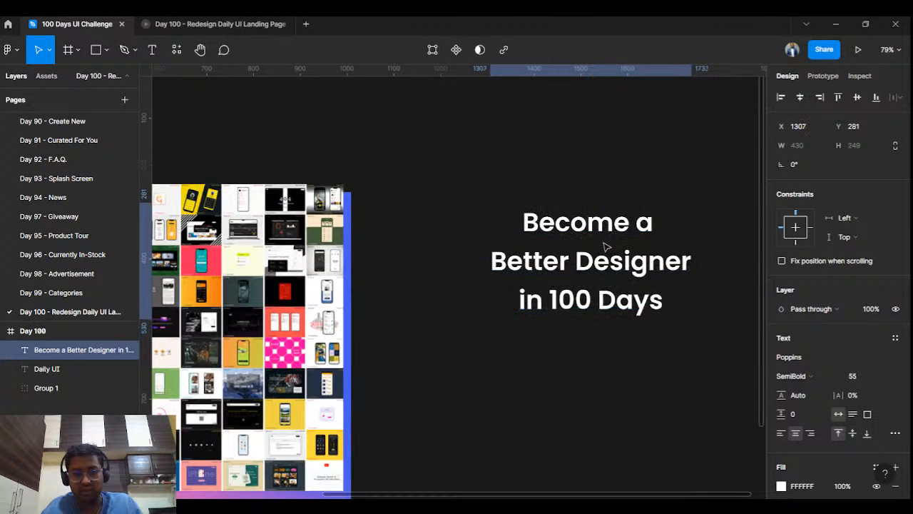
{"action": "scroll", "coordinate": [603, 242], "scroll_direction": "down", "scroll_amount": 5}
- Colour the first heading line 'Become a' with the collage's blue #485DEB
{"action": "double_click", "coordinate": [630, 228]}
{"action": "left_click", "coordinate": [629, 228]}
{"action": "key", "text": "shift+Home"}
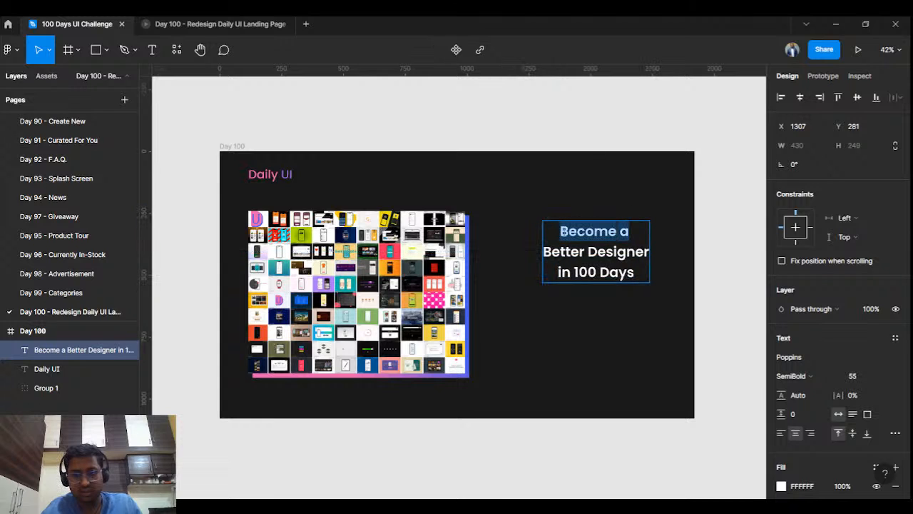
{"action": "key", "text": "ctrl+a"}
{"action": "left_click", "coordinate": [641, 272]}
{"action": "left_click_drag", "start_coordinate": [641, 272], "coordinate": [559, 268]}
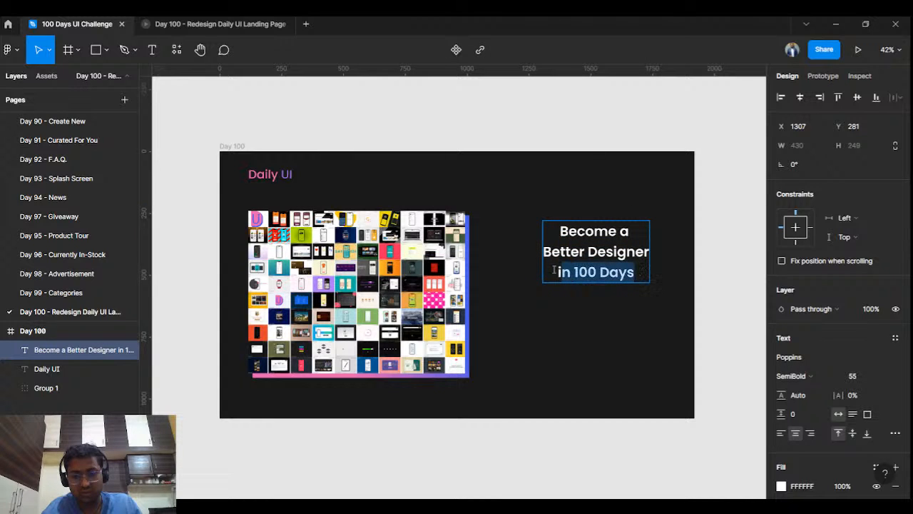
{"action": "left_click_drag", "start_coordinate": [629, 230], "coordinate": [556, 231]}
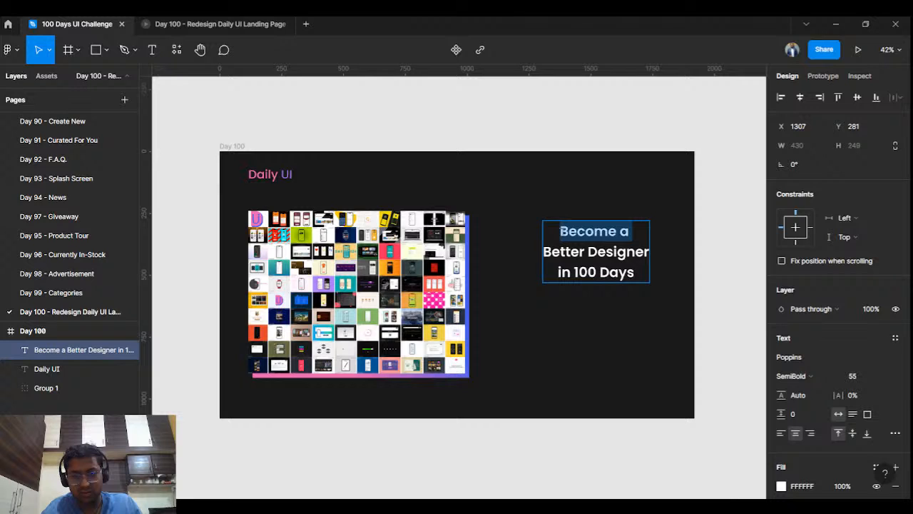
{"action": "left_click", "coordinate": [782, 486]}
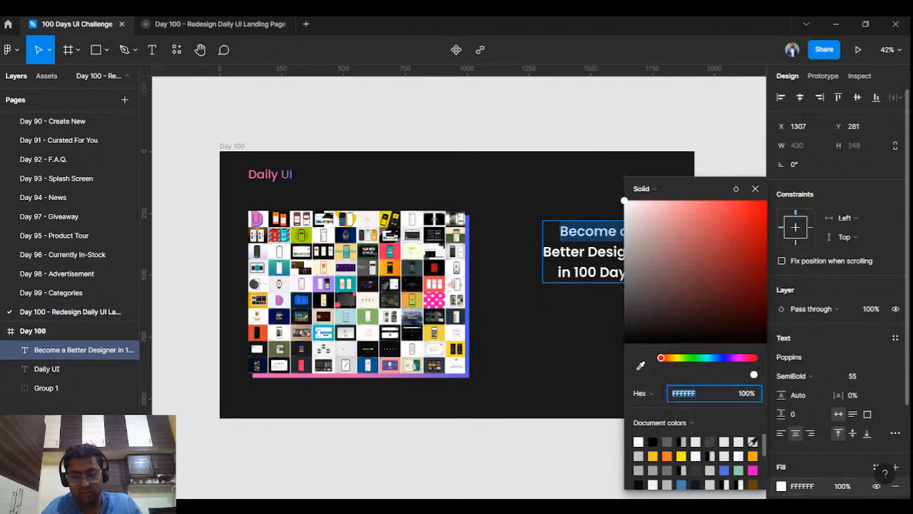
{"action": "left_click", "coordinate": [641, 365]}
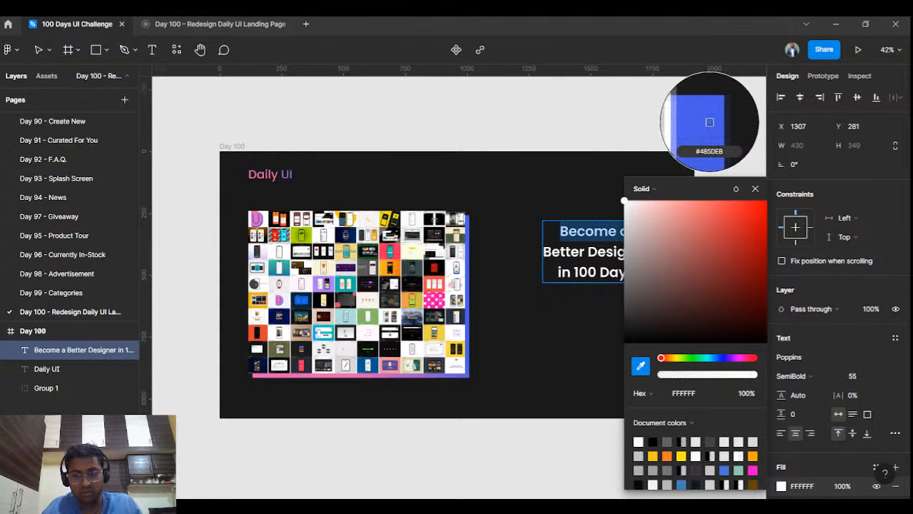
{"action": "left_click", "coordinate": [469, 218]}
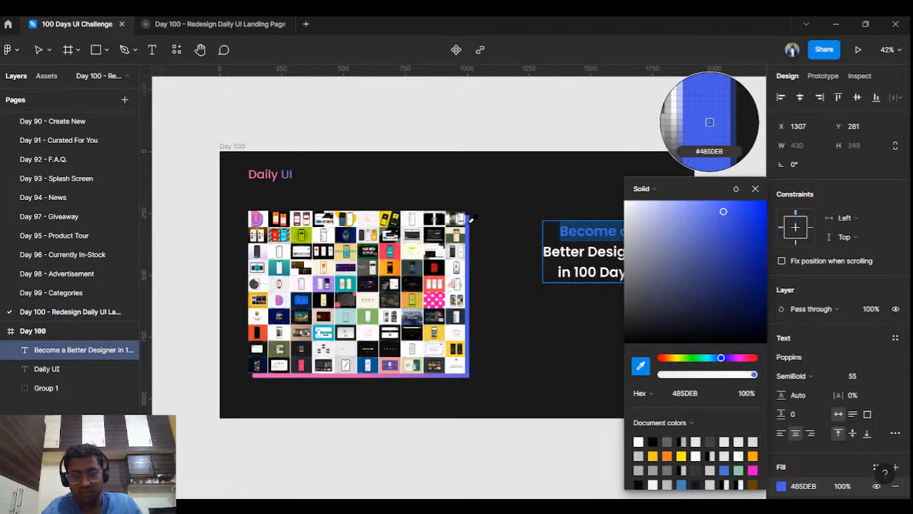
- Colour the last line 'in 100 Days' with the same collage blue #485DEB
{"action": "left_click_drag", "start_coordinate": [558, 272], "coordinate": [651, 280]}
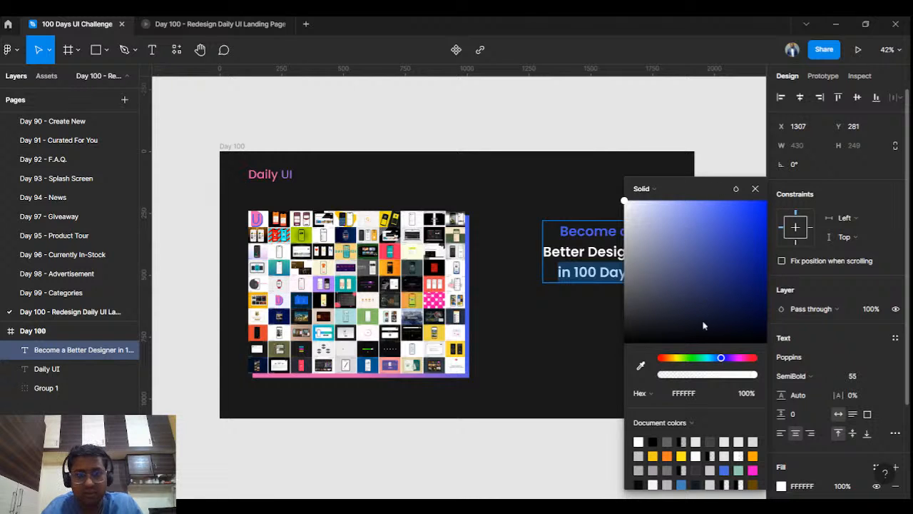
{"action": "left_click", "coordinate": [641, 365]}
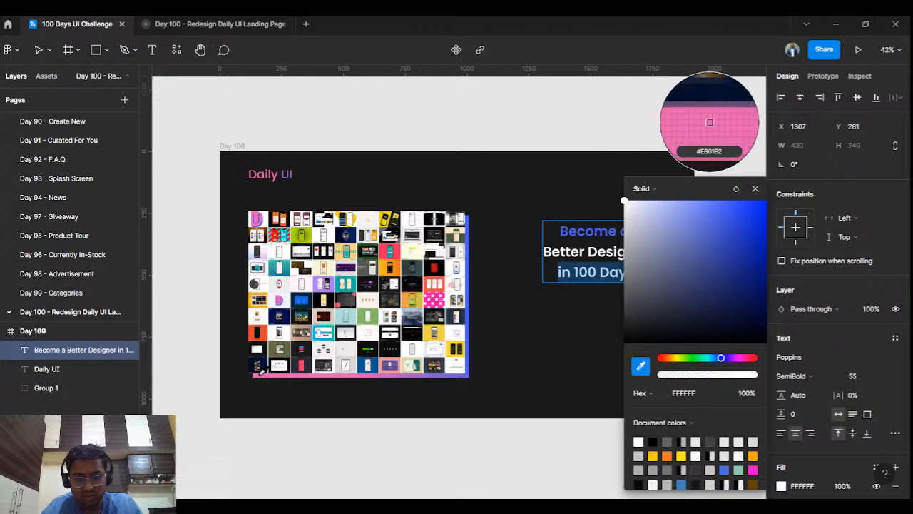
{"action": "left_click", "coordinate": [708, 121]}
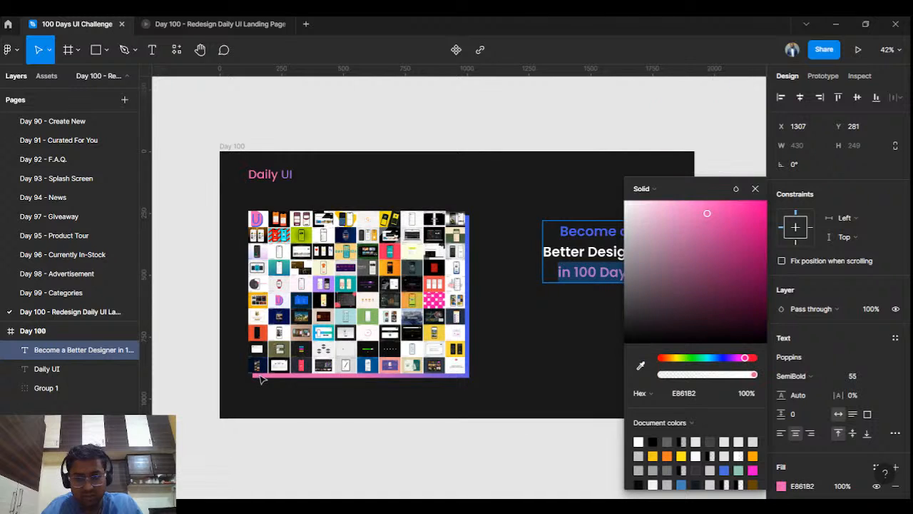
{"action": "left_click", "coordinate": [640, 365]}
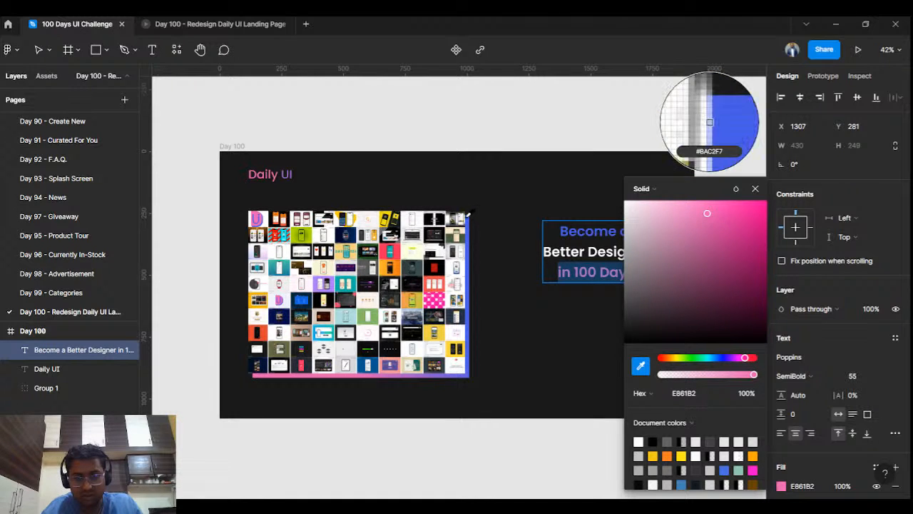
{"action": "left_click", "coordinate": [709, 118]}
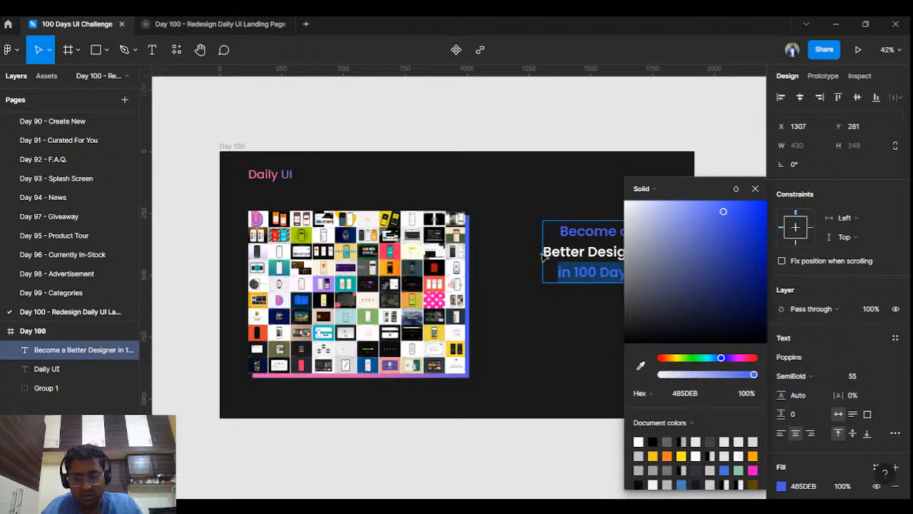
{"action": "left_click_drag", "start_coordinate": [704, 190], "coordinate": [464, 117]}
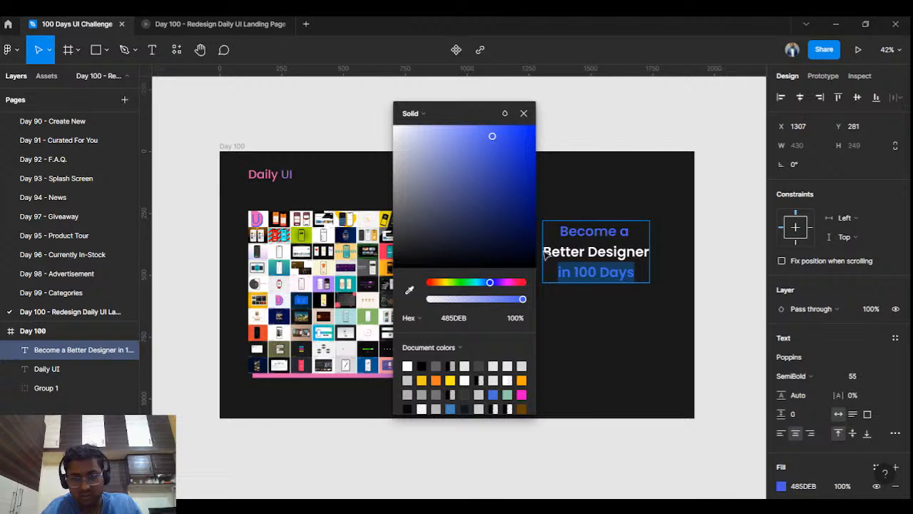
- Colour the middle line 'Better Designer' with the collage's pink #E861B2
{"action": "left_click_drag", "start_coordinate": [542, 251], "coordinate": [646, 249]}
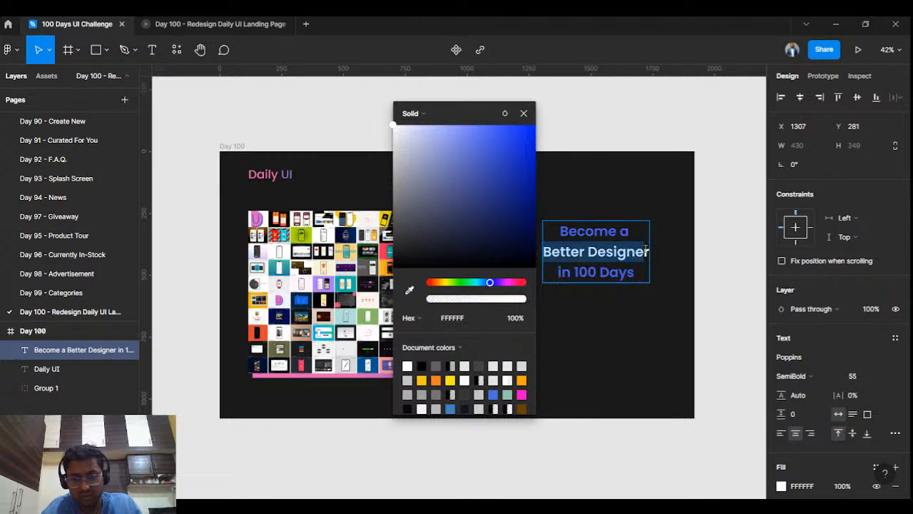
{"action": "left_click", "coordinate": [410, 289]}
{"action": "left_click", "coordinate": [710, 122]}
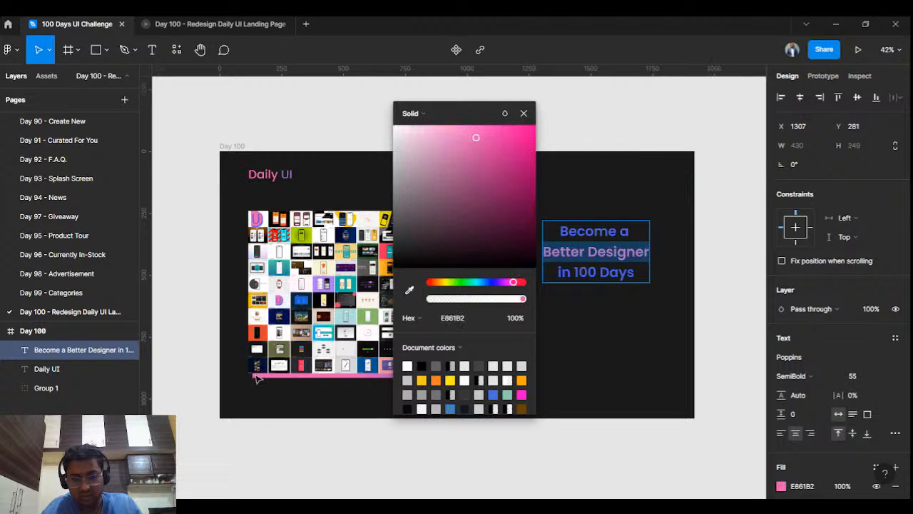
{"action": "left_click", "coordinate": [524, 113]}
- Nudge the heading slightly right and down on the slide
{"action": "key", "text": "Escape"}
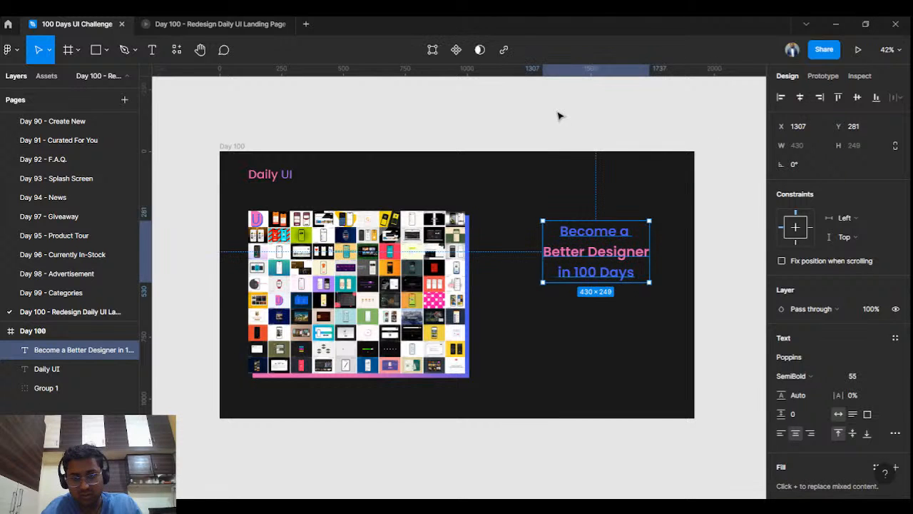
{"action": "key", "text": "Escape"}
{"action": "left_click", "coordinate": [619, 240]}
{"action": "left_click_drag", "start_coordinate": [620, 240], "coordinate": [636, 247]}
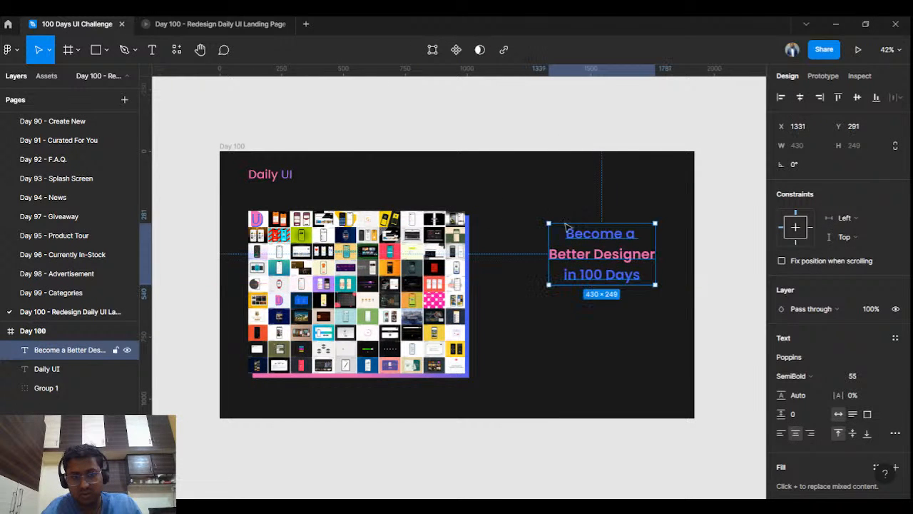
{"action": "scroll", "coordinate": [276, 159], "scroll_direction": "up", "scroll_amount": 5}
- Select the letters 'UI' in the Daily UI title, restoring them after an accidental delete
{"action": "double_click", "coordinate": [303, 203]}
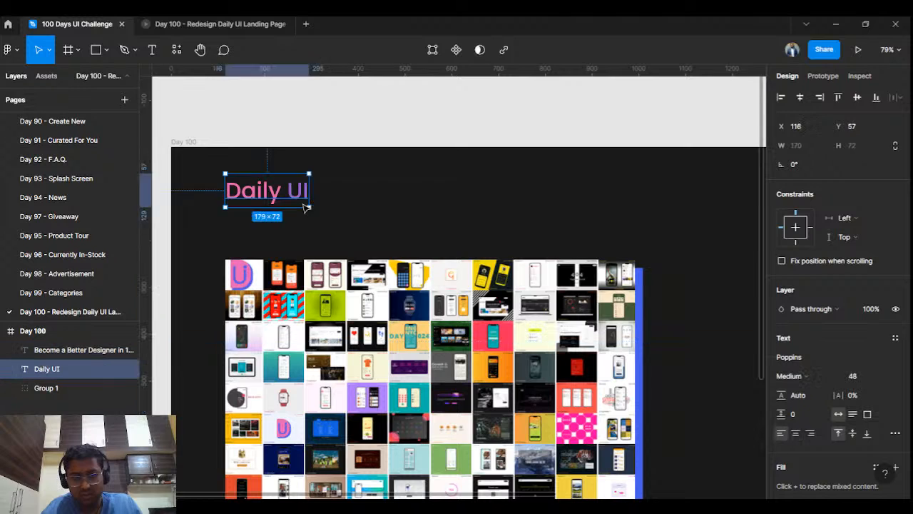
{"action": "left_click_drag", "start_coordinate": [289, 185], "coordinate": [311, 187]}
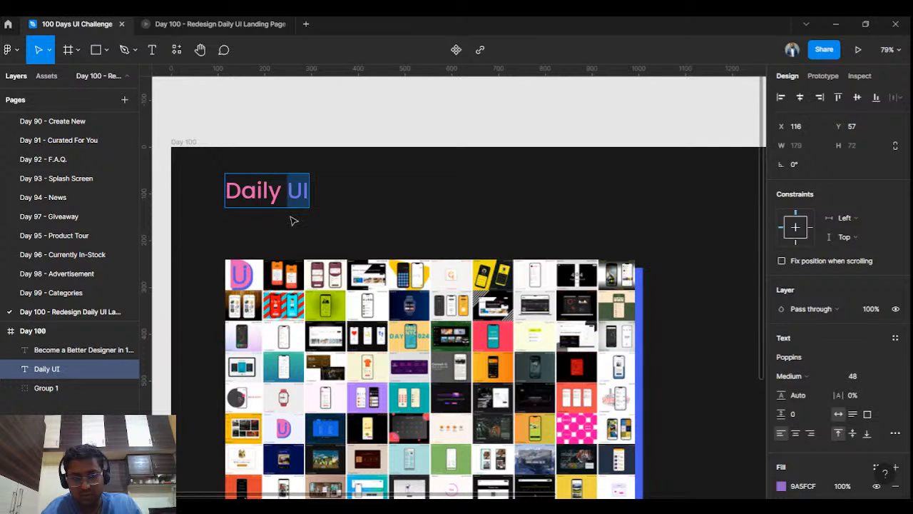
{"action": "scroll", "coordinate": [293, 220], "scroll_direction": "up", "scroll_amount": 5}
{"action": "key", "text": "BackSpace"}
{"action": "key", "text": "Escape"}
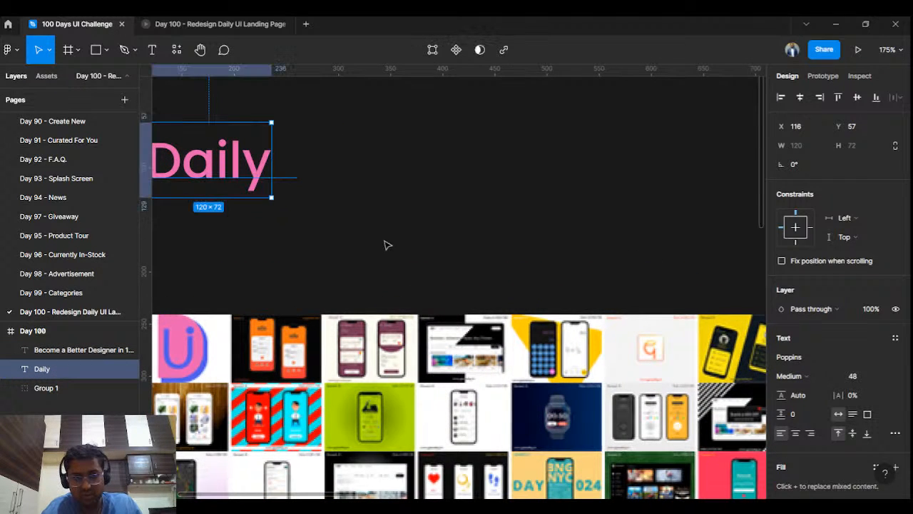
{"action": "key", "text": "ctrl+z"}
{"action": "key", "text": "ctrl+z"}
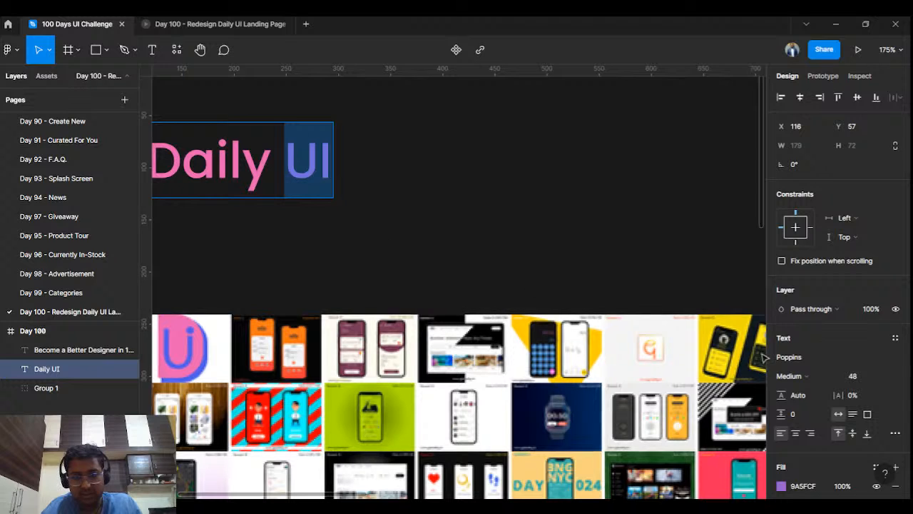
- Recolour 'UI' blue #655EE0 sampled from the slide, then reselect the heading
{"action": "left_click", "coordinate": [782, 486]}
{"action": "left_click", "coordinate": [641, 365]}
{"action": "left_click", "coordinate": [716, 122]}
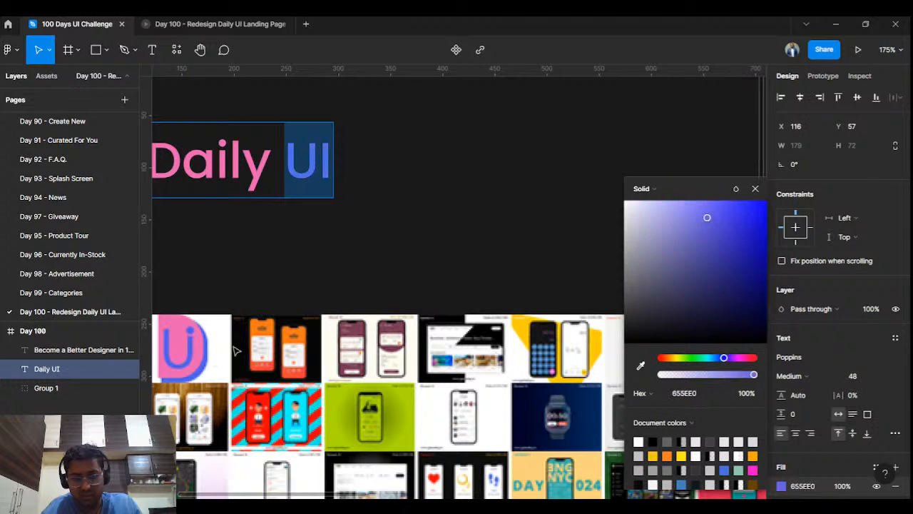
{"action": "left_click", "coordinate": [755, 189]}
{"action": "key", "text": "Escape"}
{"action": "scroll", "coordinate": [499, 197], "scroll_direction": "down", "scroll_amount": 6}
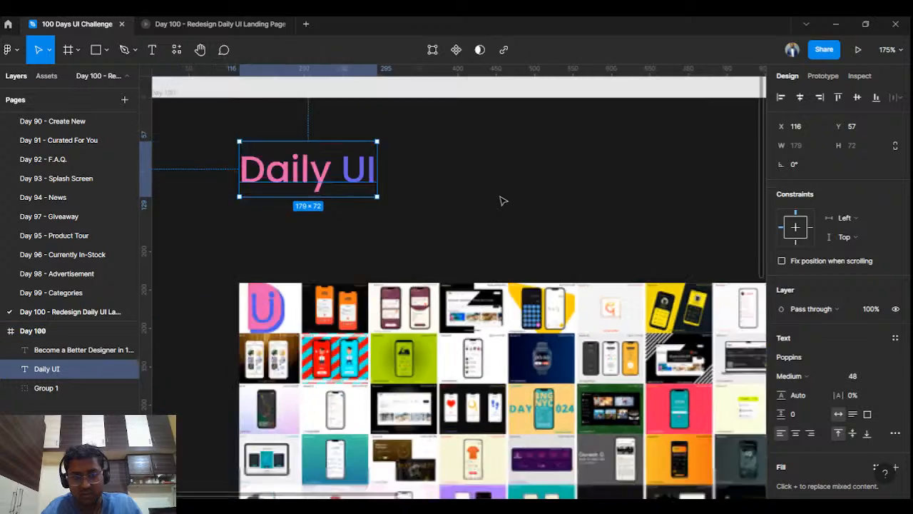
{"action": "scroll", "coordinate": [498, 195], "scroll_direction": "down", "scroll_amount": 5}
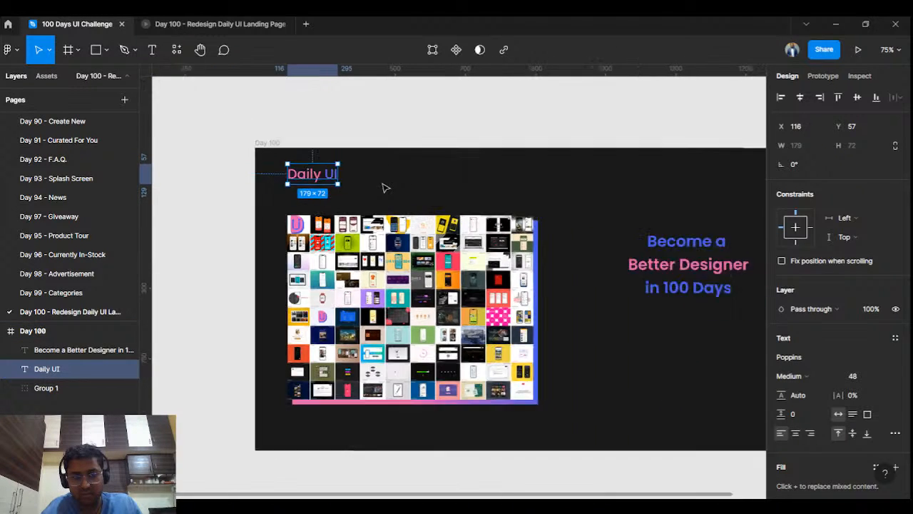
{"action": "left_click", "coordinate": [714, 445]}
- Set the headline to font size 64 and move it up to Y 241
{"action": "left_click_drag", "start_coordinate": [671, 252], "coordinate": [662, 253]}
{"action": "left_click", "coordinate": [740, 255]}
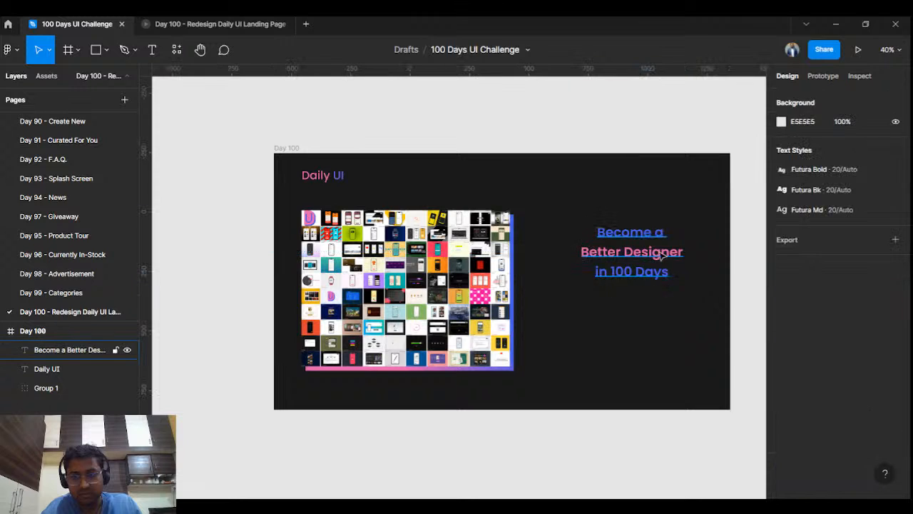
{"action": "left_click", "coordinate": [658, 257]}
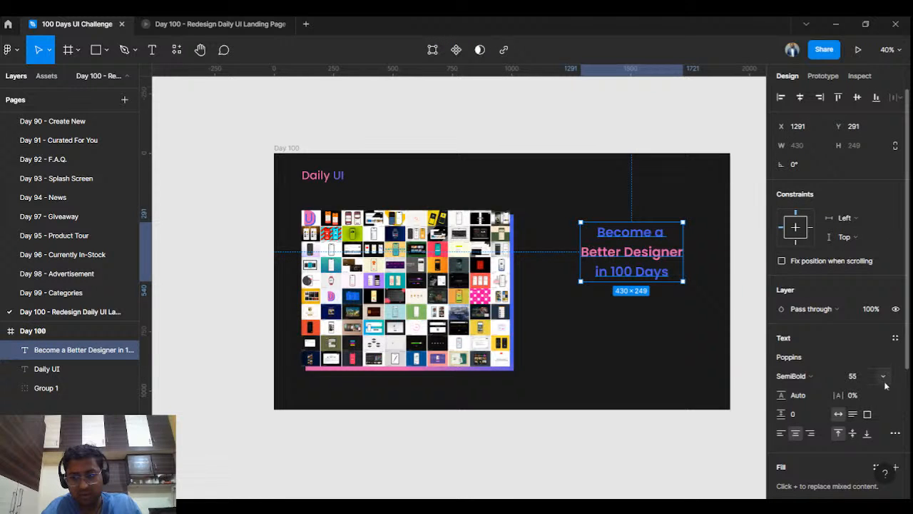
{"action": "left_click", "coordinate": [884, 376]}
{"action": "left_click", "coordinate": [869, 437]}
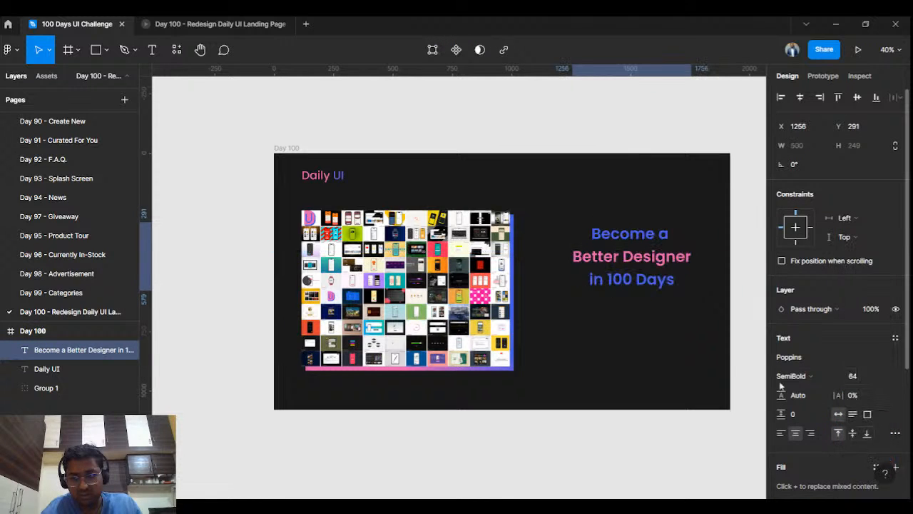
{"action": "left_click_drag", "start_coordinate": [672, 271], "coordinate": [671, 258]}
{"action": "key", "text": "alt"}
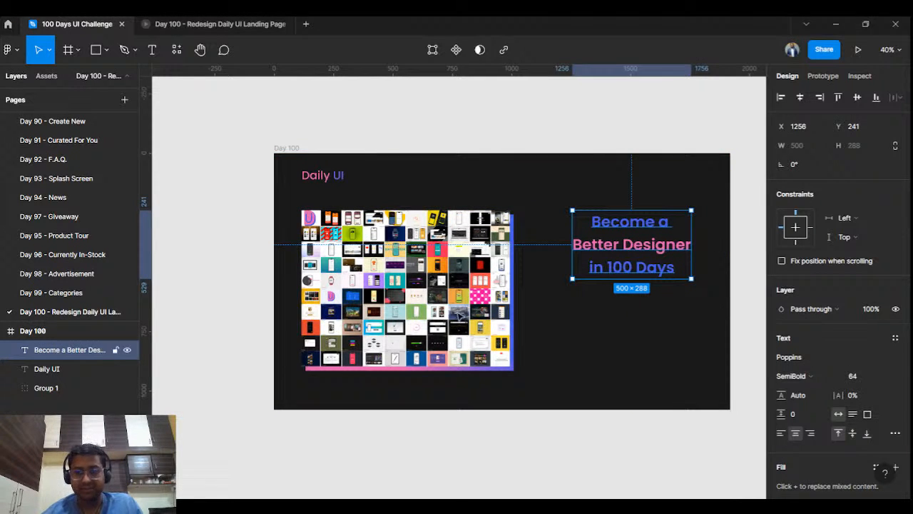
{"action": "left_click", "coordinate": [617, 464]}
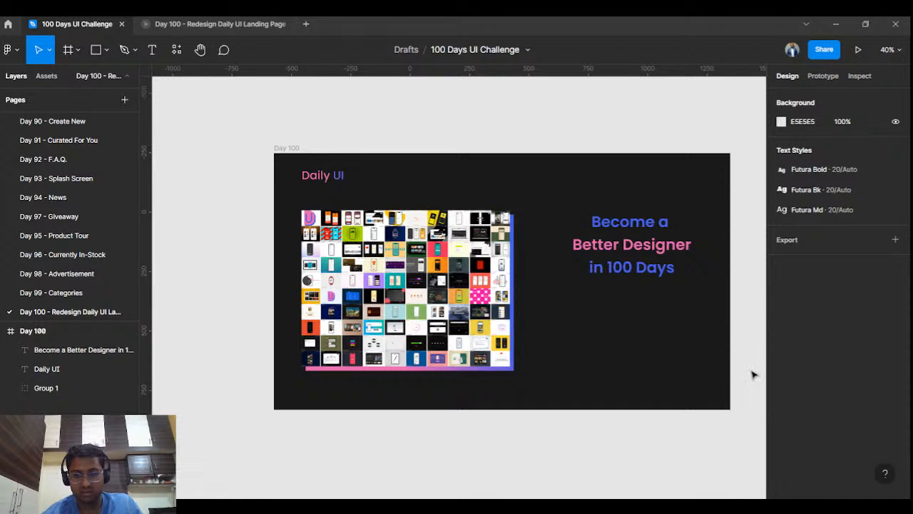
- Paste the subtitle text into a new text box below the headline
{"action": "key", "text": "t"}
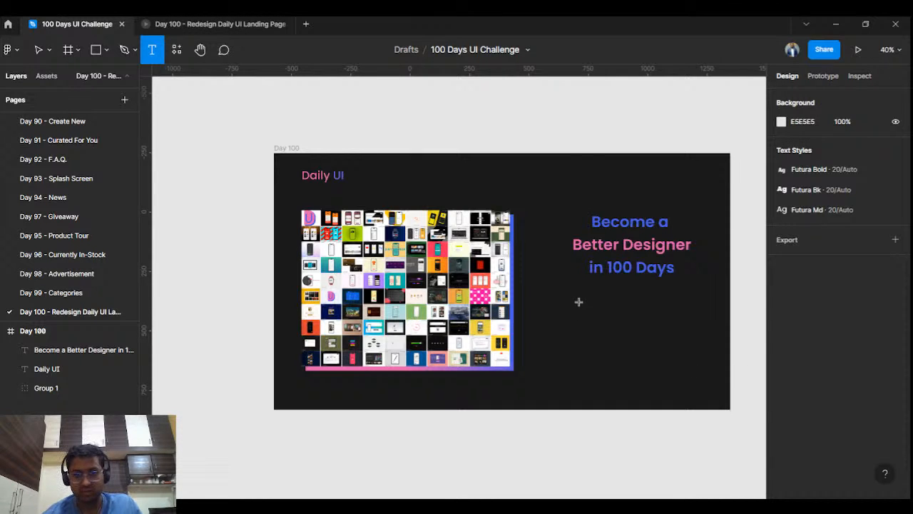
{"action": "left_click", "coordinate": [579, 301]}
{"action": "type", "text": "Daily UI is a series of daily Design Challenges Inspiration and Surprise Rewards!"}
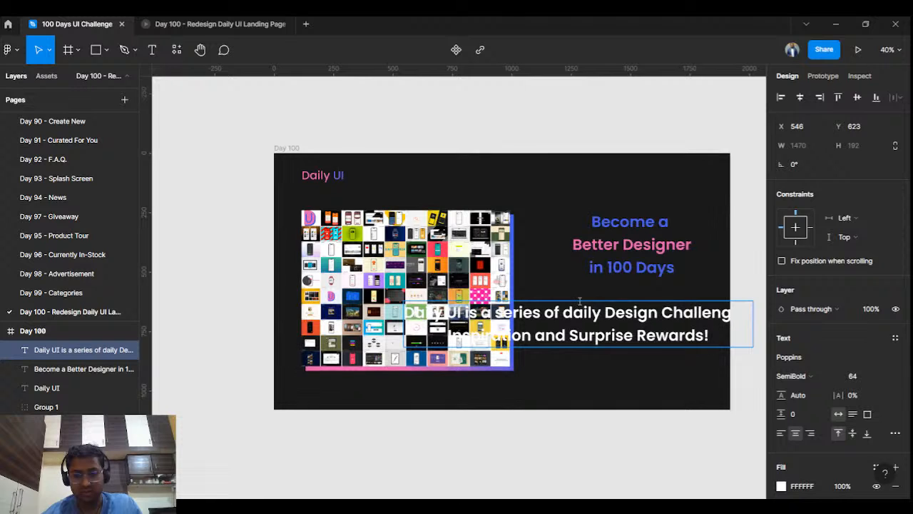
{"action": "key", "text": "Escape"}
- Make the subtitle Regular weight and place it under the headline
{"action": "left_click", "coordinate": [887, 378]}
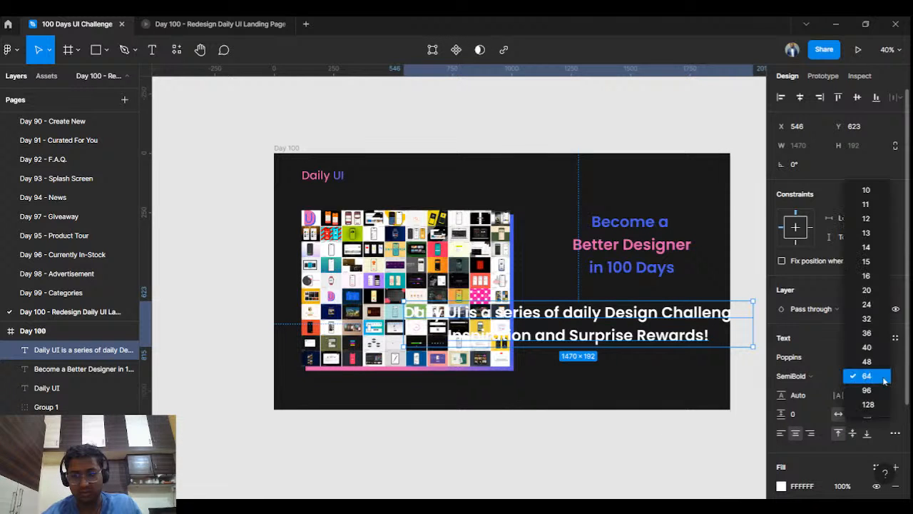
{"action": "left_click", "coordinate": [867, 347]}
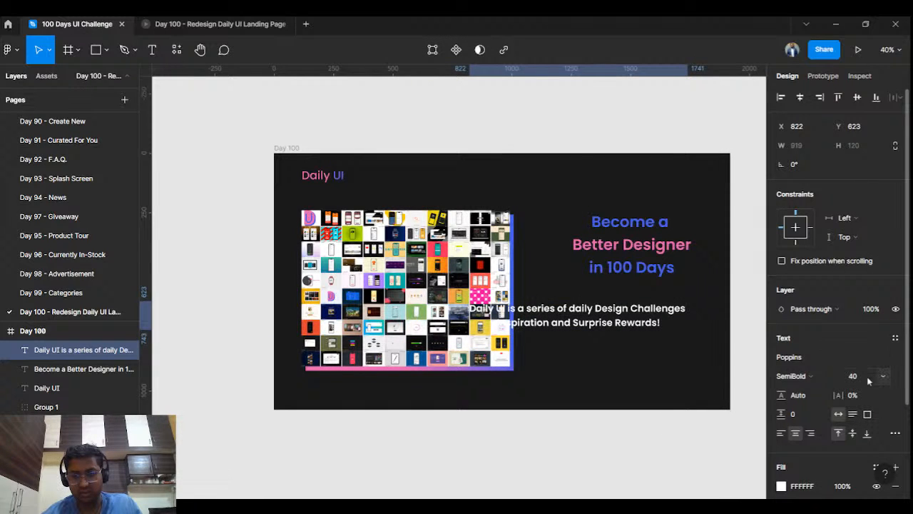
{"action": "left_click", "coordinate": [814, 374]}
{"action": "left_click", "coordinate": [810, 272]}
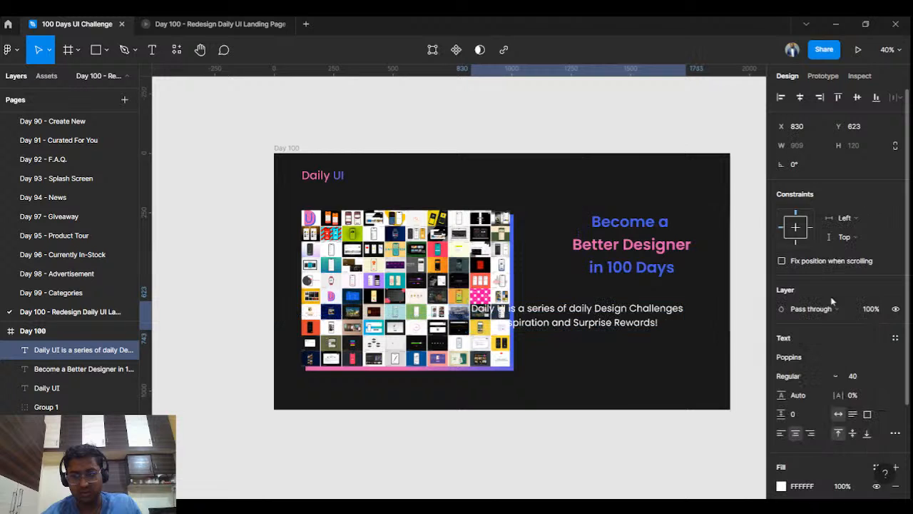
{"action": "left_click", "coordinate": [888, 378]}
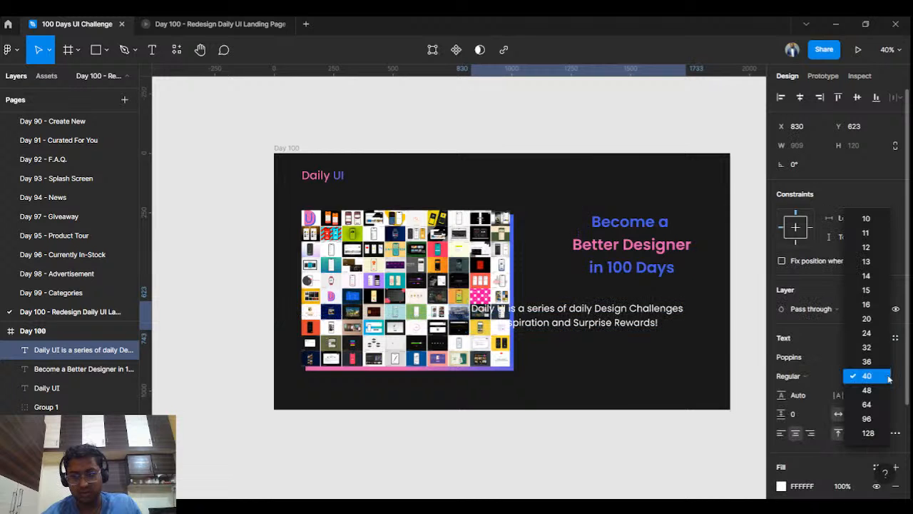
{"action": "left_click", "coordinate": [867, 318]}
{"action": "left_click_drag", "start_coordinate": [590, 309], "coordinate": [638, 296]}
- Preview the slide, then set the subtitle to size 24, centred beneath the headline
{"action": "left_click", "coordinate": [166, 23]}
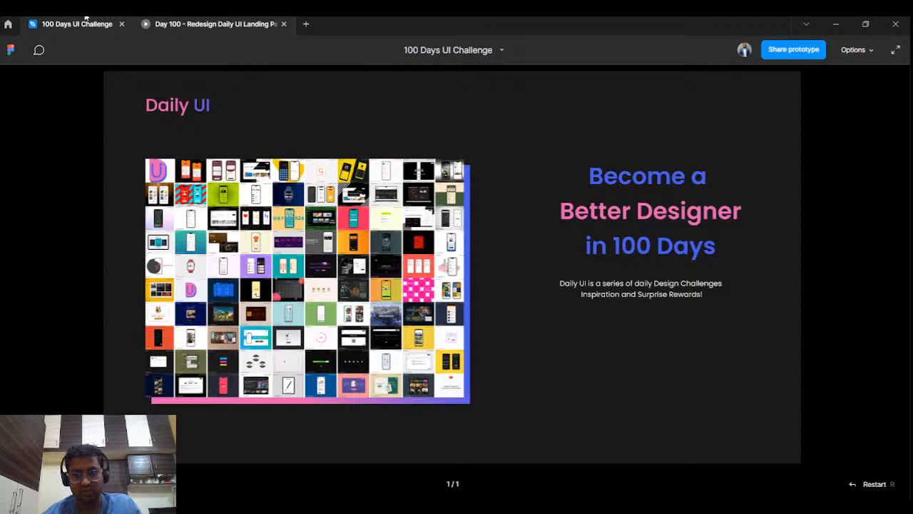
{"action": "left_click", "coordinate": [104, 18]}
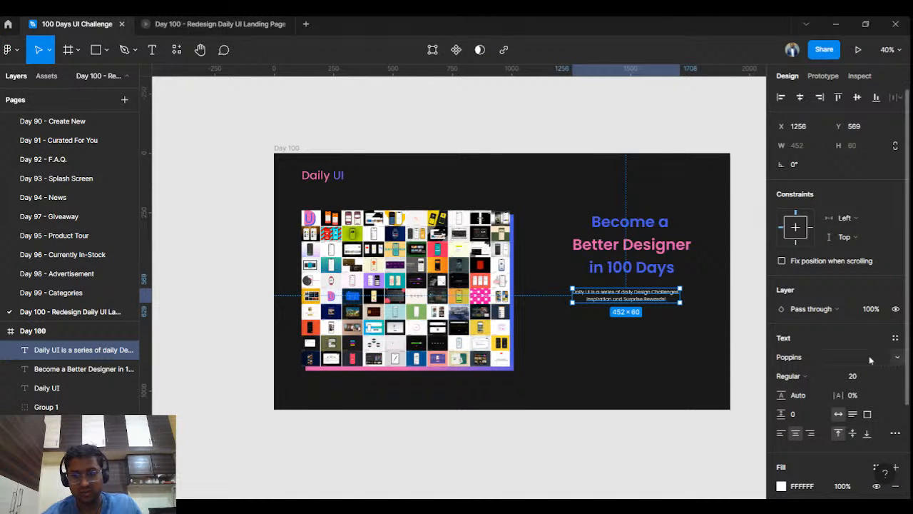
{"action": "left_click", "coordinate": [882, 377]}
{"action": "left_click", "coordinate": [868, 397]}
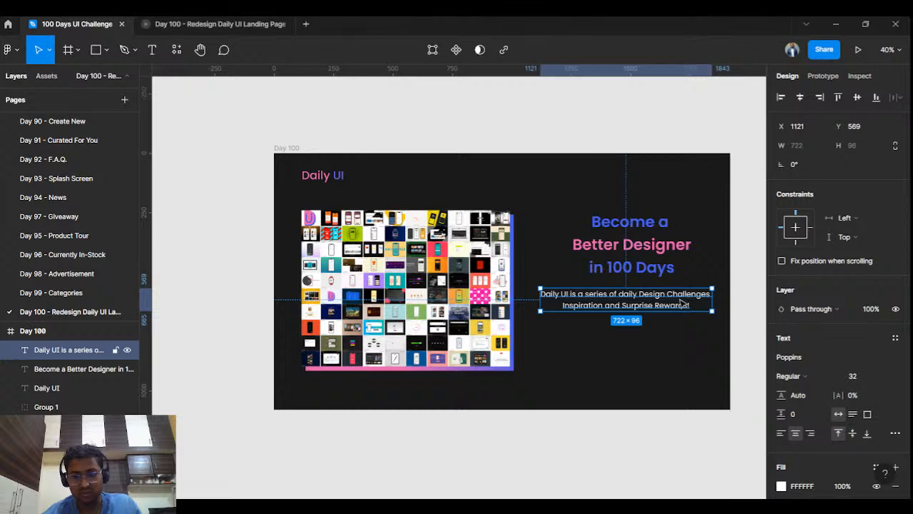
{"action": "left_click", "coordinate": [889, 376]}
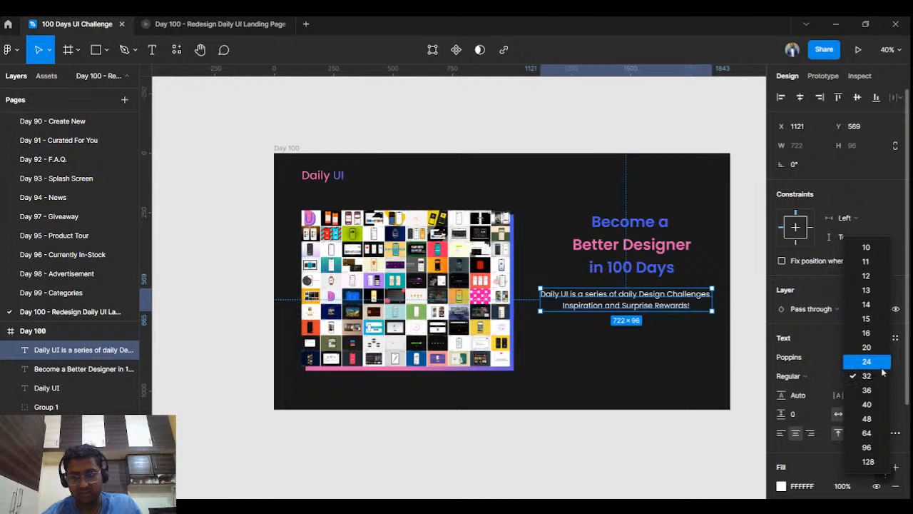
{"action": "left_click", "coordinate": [867, 361]}
{"action": "left_click_drag", "start_coordinate": [658, 301], "coordinate": [663, 308]}
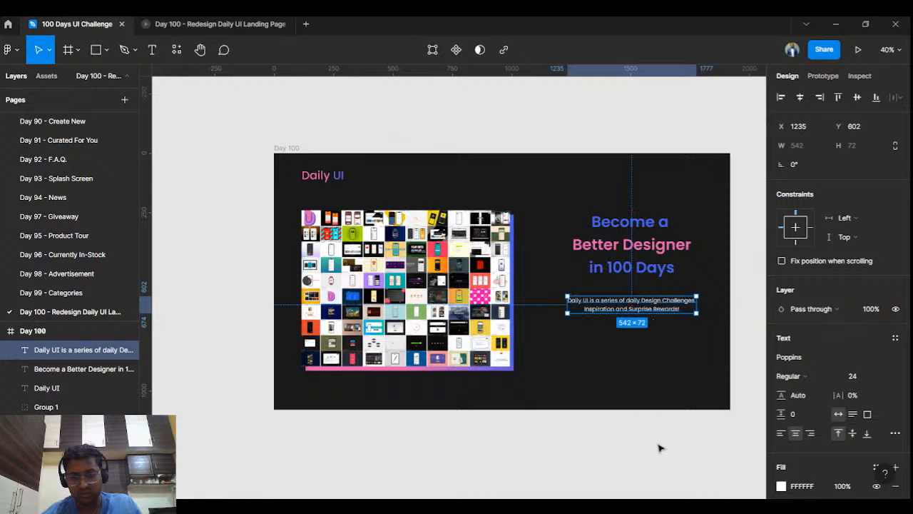
{"action": "left_click", "coordinate": [660, 449]}
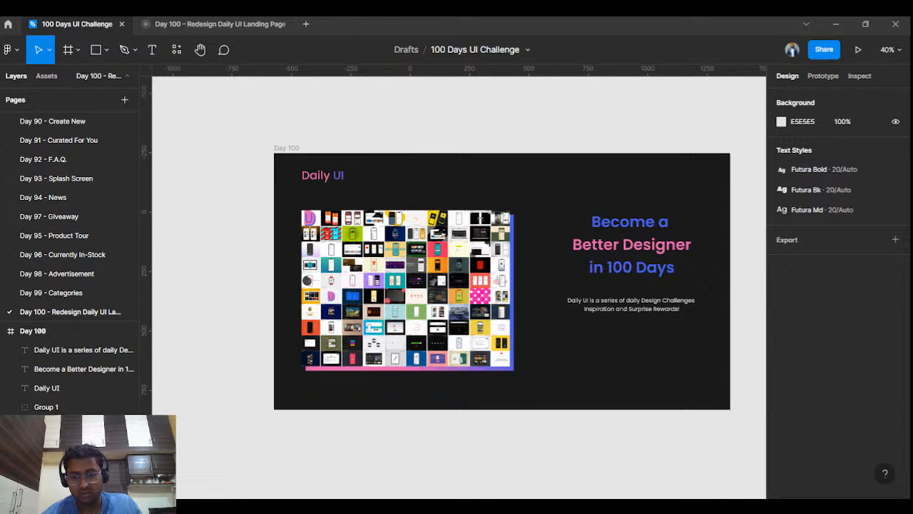
- Nudge the subtitle slightly upward and bring the whole slide back into view
{"action": "scroll", "coordinate": [602, 347], "scroll_direction": "up", "scroll_amount": 5}
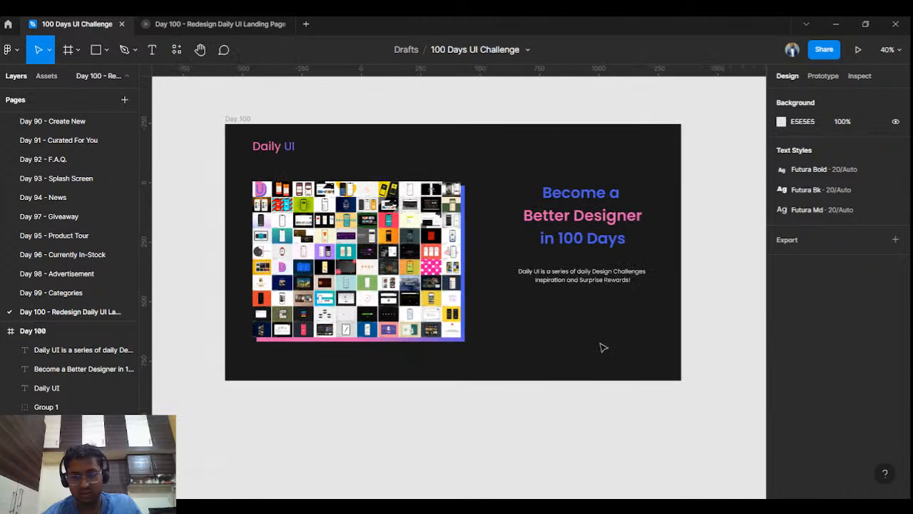
{"action": "left_click_drag", "start_coordinate": [600, 244], "coordinate": [600, 238]}
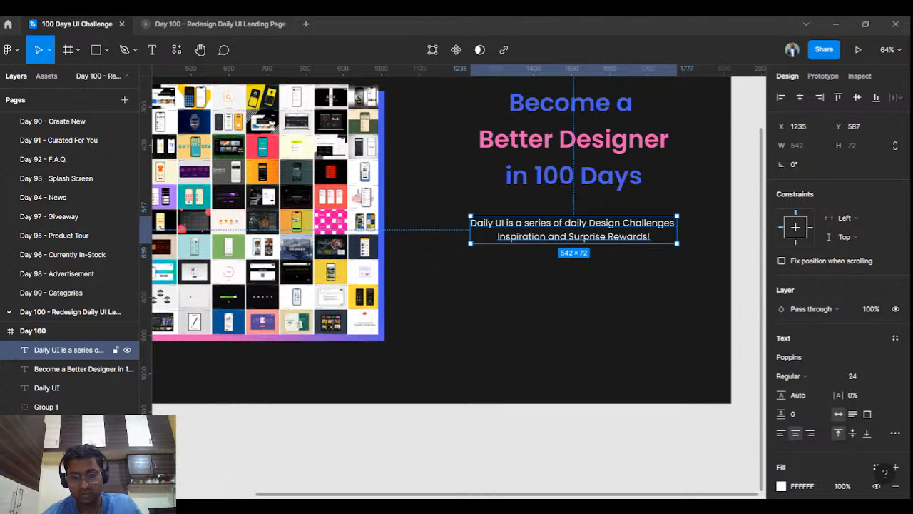
{"action": "scroll", "coordinate": [502, 384], "scroll_direction": "down", "scroll_amount": 3}
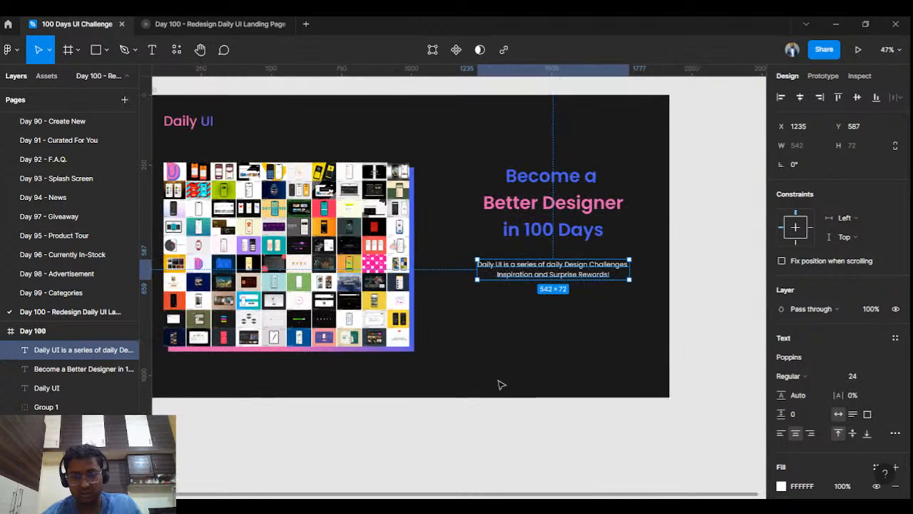
{"action": "left_click_drag", "start_coordinate": [501, 368], "coordinate": [590, 412]}
- Make the subtitle Light weight and pink #E861B2, matching 'Better Designer'
{"action": "left_click", "coordinate": [825, 378]}
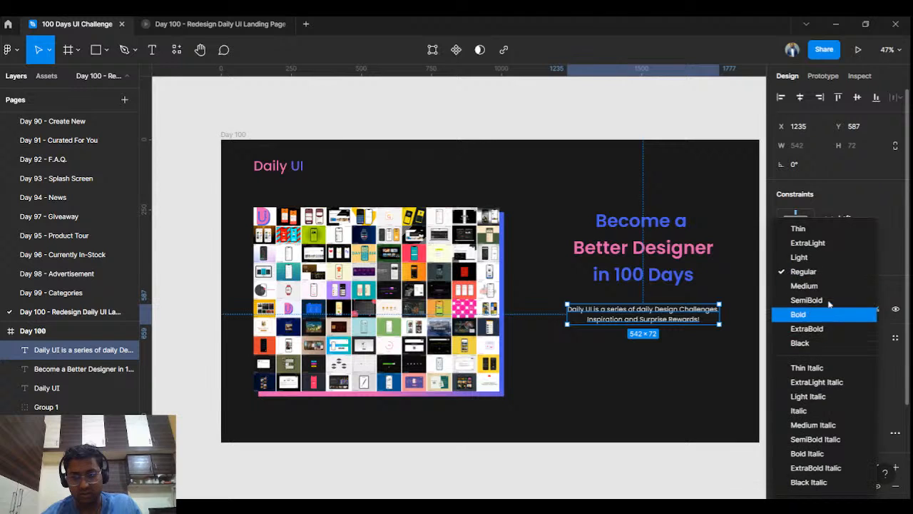
{"action": "left_click", "coordinate": [792, 256]}
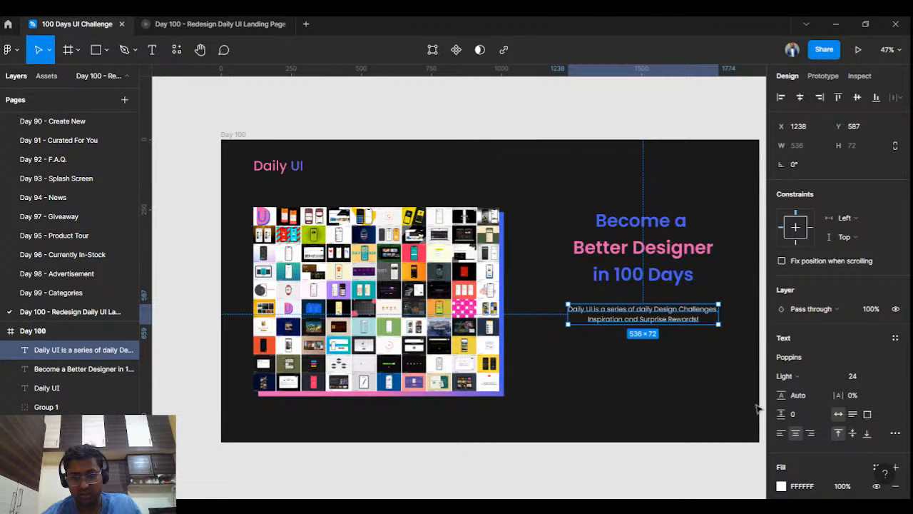
{"action": "left_click", "coordinate": [782, 486]}
{"action": "left_click", "coordinate": [640, 366]}
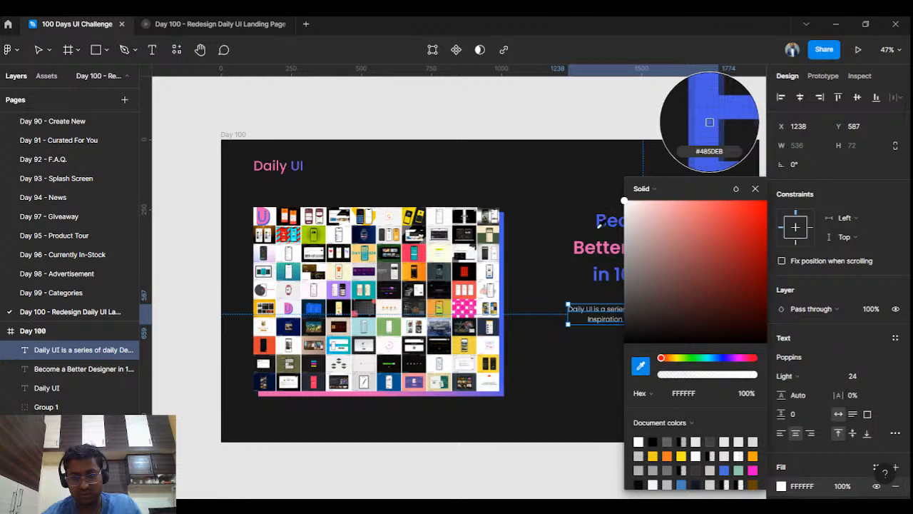
{"action": "left_click", "coordinate": [585, 251]}
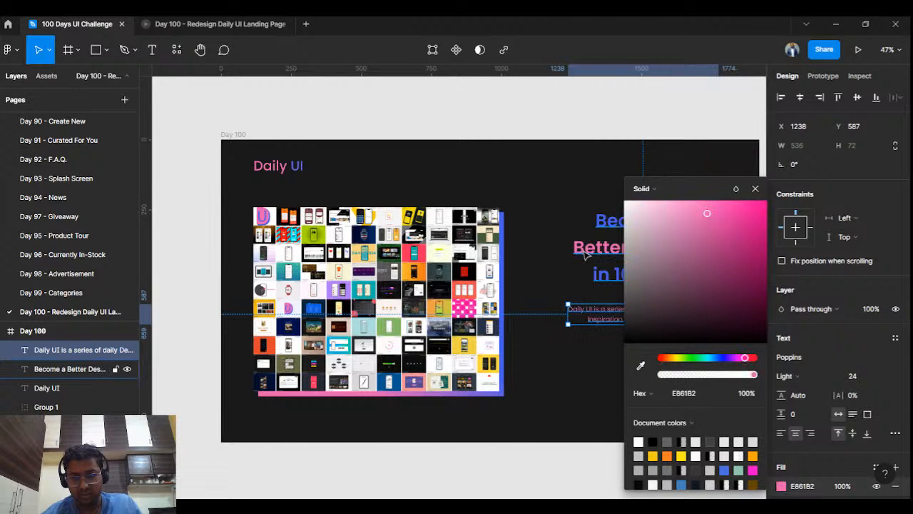
{"action": "left_click", "coordinate": [630, 352]}
- Select the words 'Design Challenges' in the subtitle
{"action": "scroll", "coordinate": [629, 353], "scroll_direction": "up", "scroll_amount": 5}
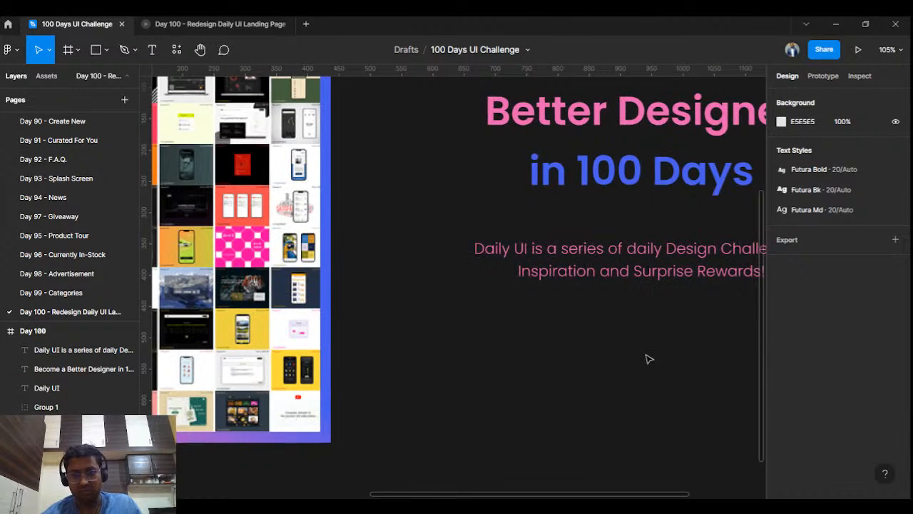
{"action": "left_click_drag", "start_coordinate": [647, 359], "coordinate": [544, 393]}
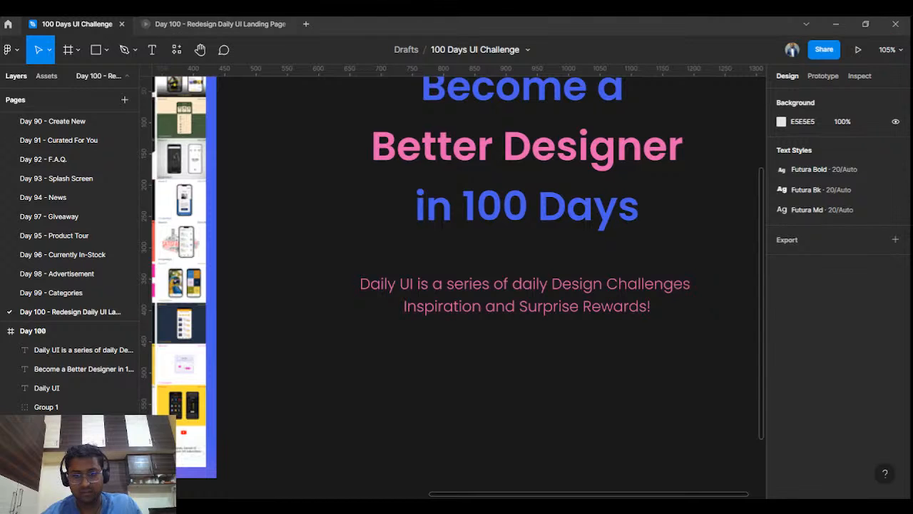
{"action": "double_click", "coordinate": [571, 291]}
{"action": "left_click_drag", "start_coordinate": [552, 285], "coordinate": [689, 285]}
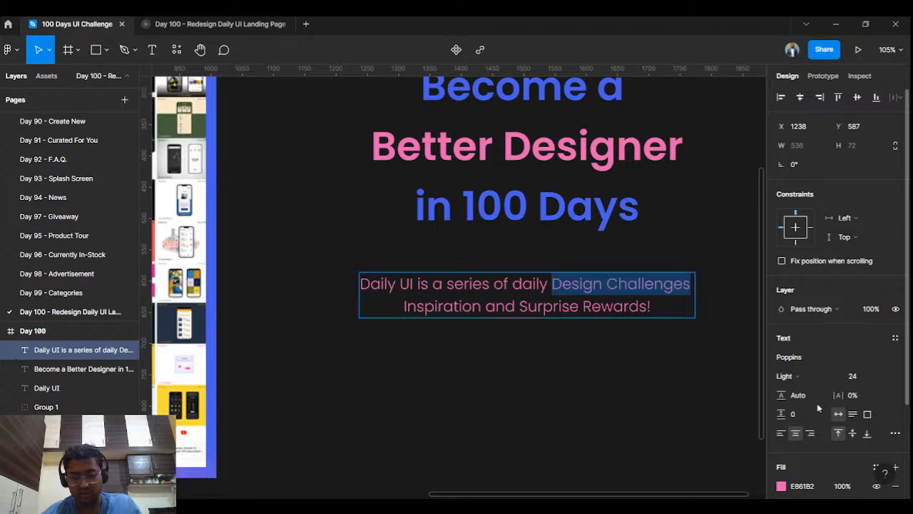
- Bold 'Design Challenges', 'Inspiration' and 'Surprise Rewards!' in the subtitle
{"action": "key", "text": "ctrl+b"}
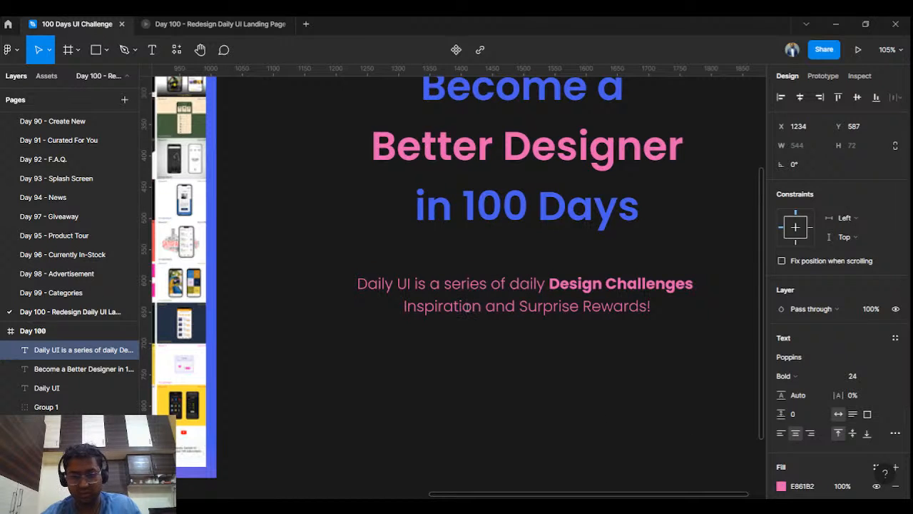
{"action": "key", "text": "alt+Tab"}
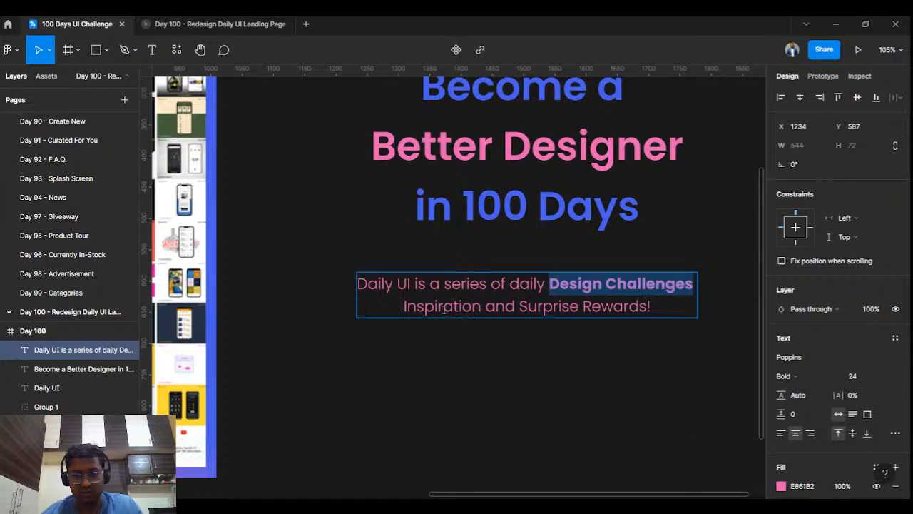
{"action": "left_click_drag", "start_coordinate": [401, 306], "coordinate": [661, 307]}
{"action": "key", "text": "ctrl+b"}
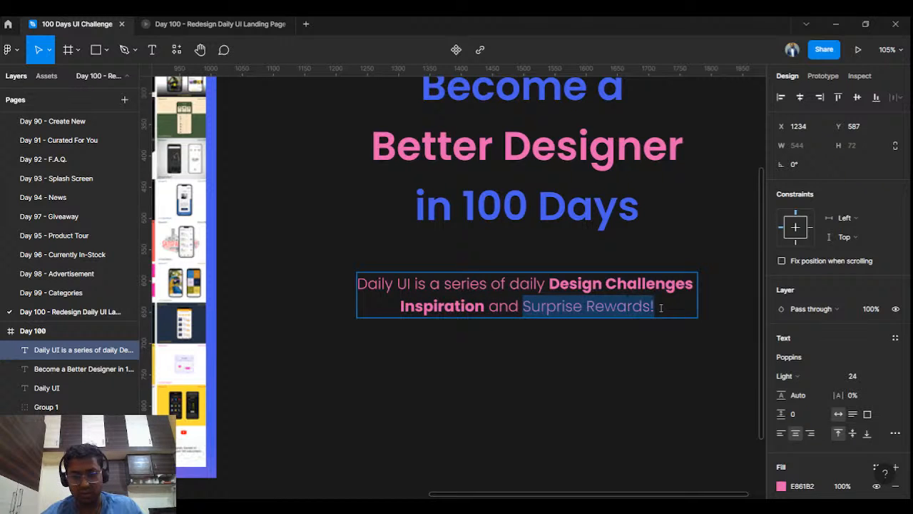
{"action": "key", "text": "ctrl+b"}
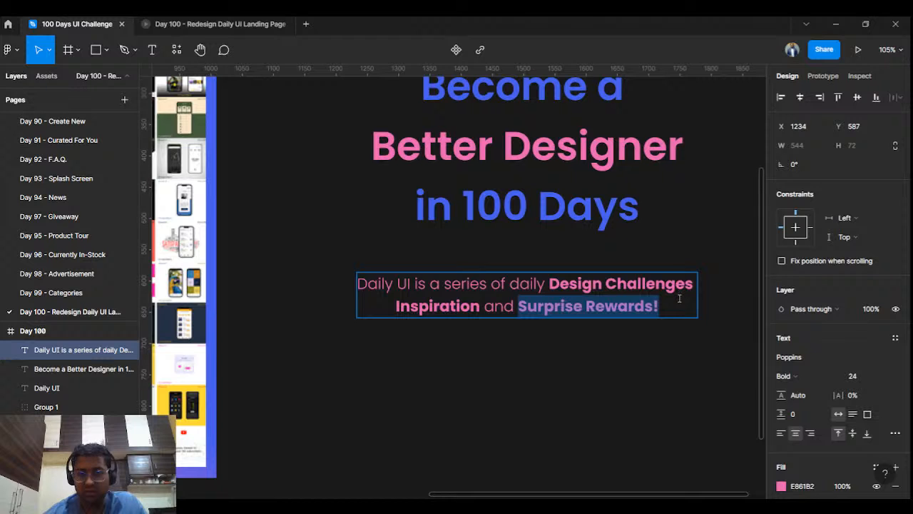
{"action": "key", "text": "Escape"}
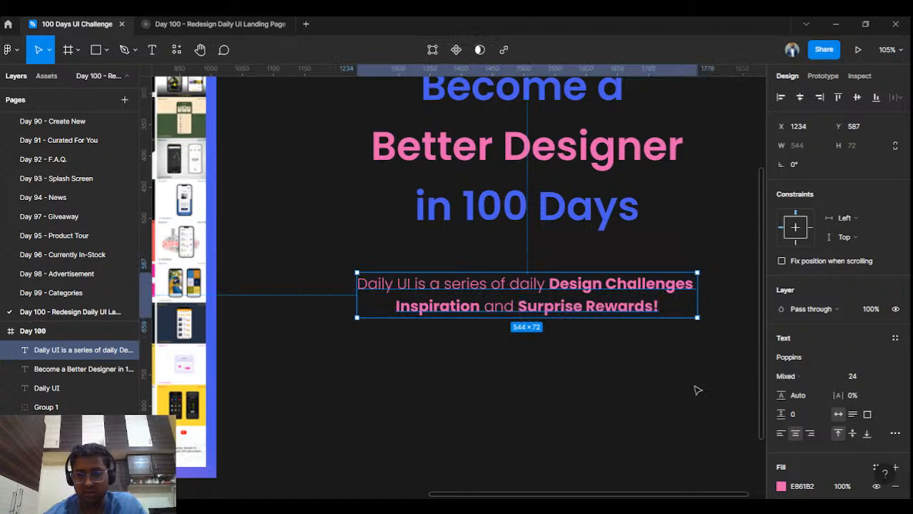
{"action": "key", "text": "Escape"}
- Set 'Surprise Rewards!' and 'Inspiration' to Medium weight
{"action": "double_click", "coordinate": [655, 311]}
{"action": "left_click_drag", "start_coordinate": [664, 307], "coordinate": [518, 307]}
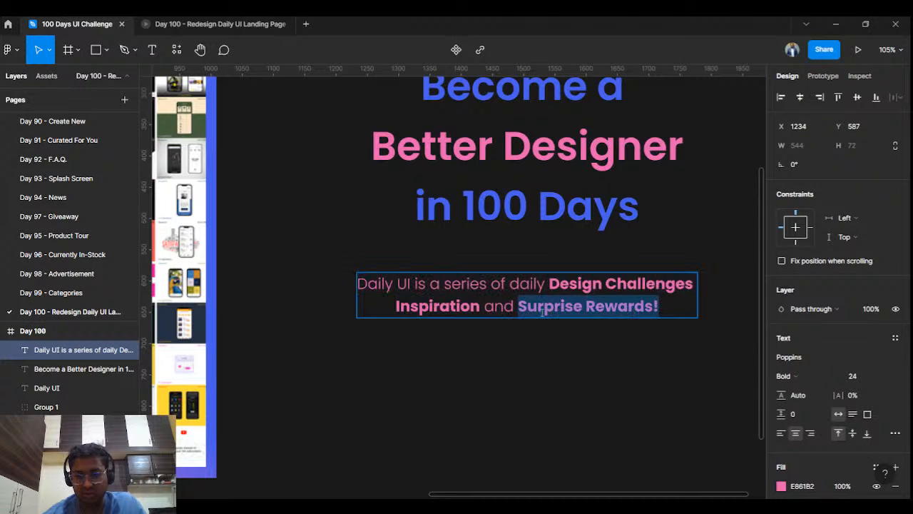
{"action": "left_click", "coordinate": [807, 378]}
{"action": "left_click", "coordinate": [792, 287]}
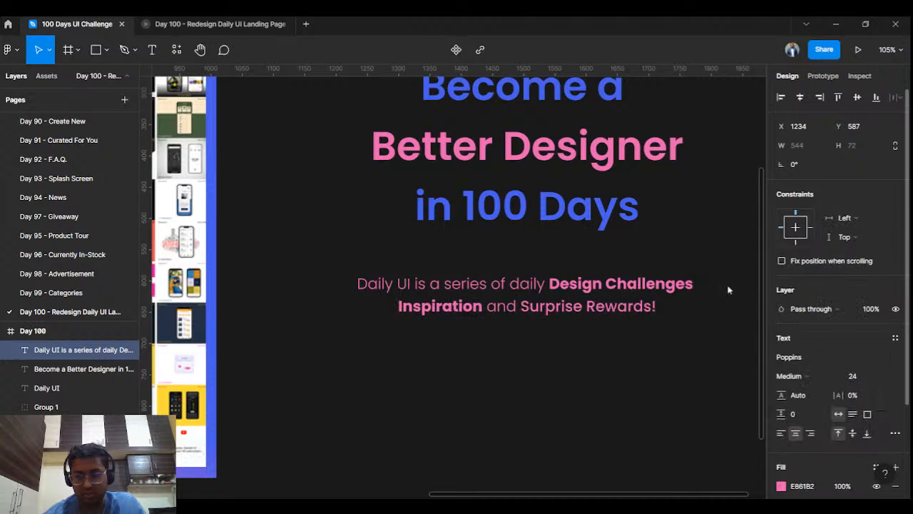
{"action": "double_click", "coordinate": [478, 306]}
{"action": "left_click_drag", "start_coordinate": [482, 307], "coordinate": [397, 307]}
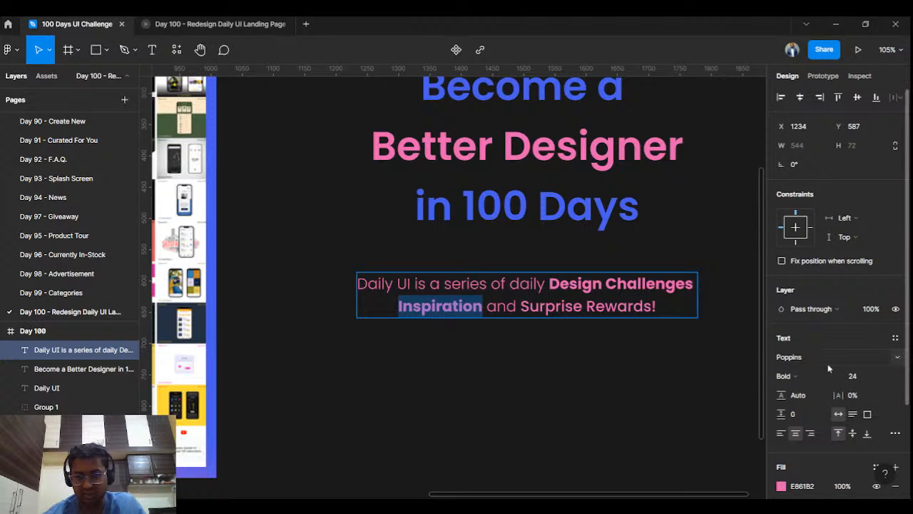
{"action": "left_click", "coordinate": [803, 376]}
{"action": "left_click", "coordinate": [804, 286]}
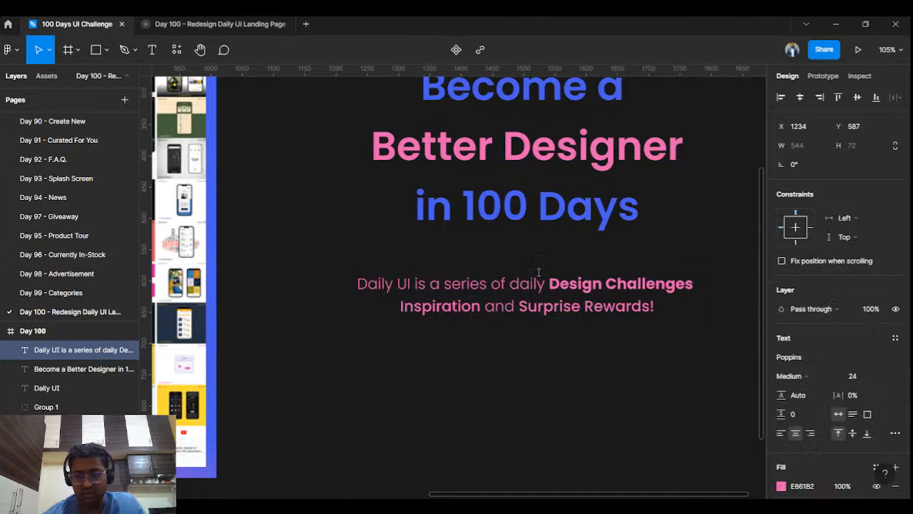
- Set 'Design Challenges' to Medium weight and nudge the subtitle down to Y 600
{"action": "left_click_drag", "start_coordinate": [548, 283], "coordinate": [695, 284]}
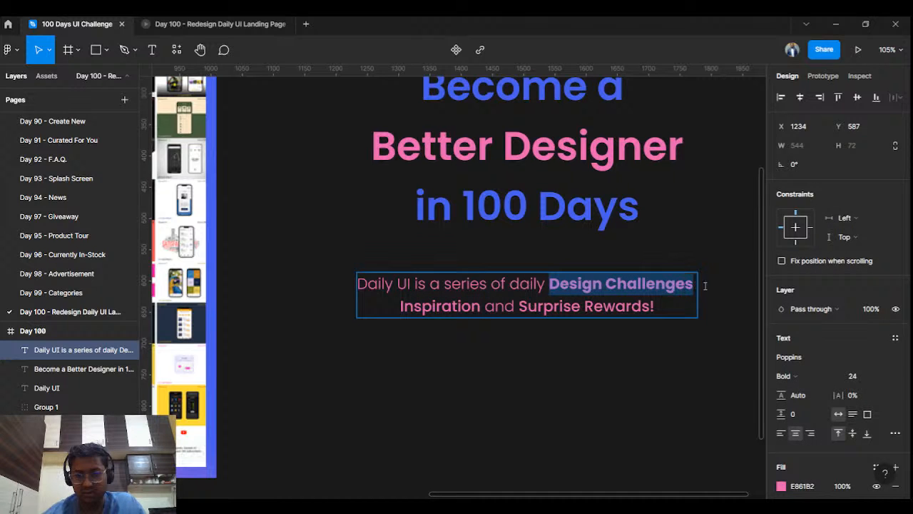
{"action": "left_click", "coordinate": [793, 373]}
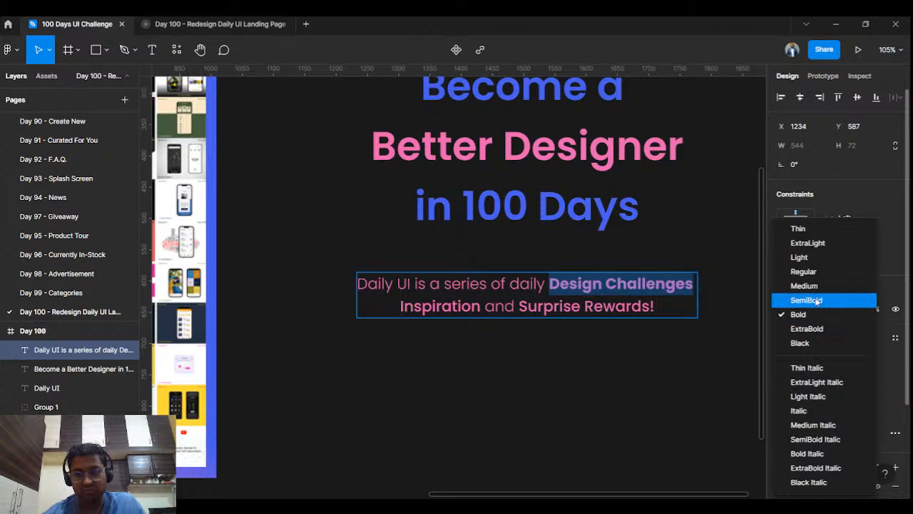
{"action": "left_click", "coordinate": [801, 286]}
{"action": "key", "text": "Escape"}
{"action": "key", "text": "Escape"}
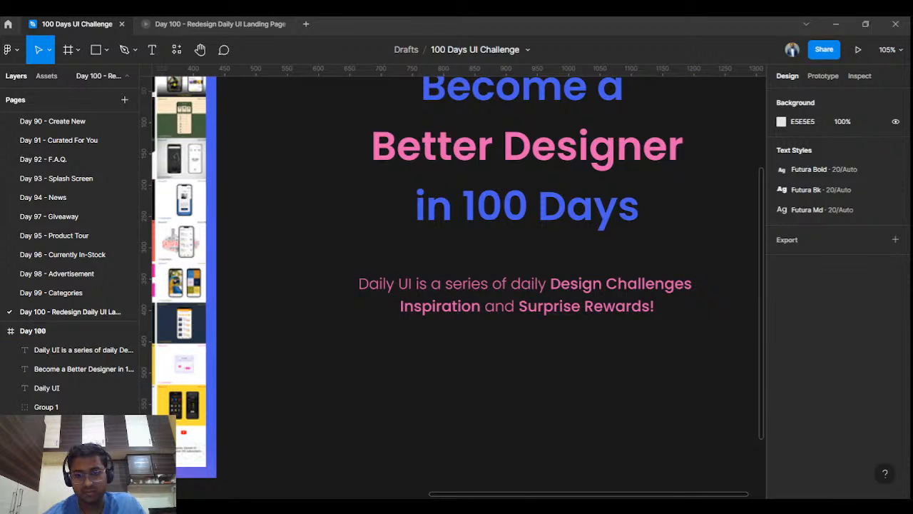
{"action": "left_click_drag", "start_coordinate": [645, 298], "coordinate": [644, 304]}
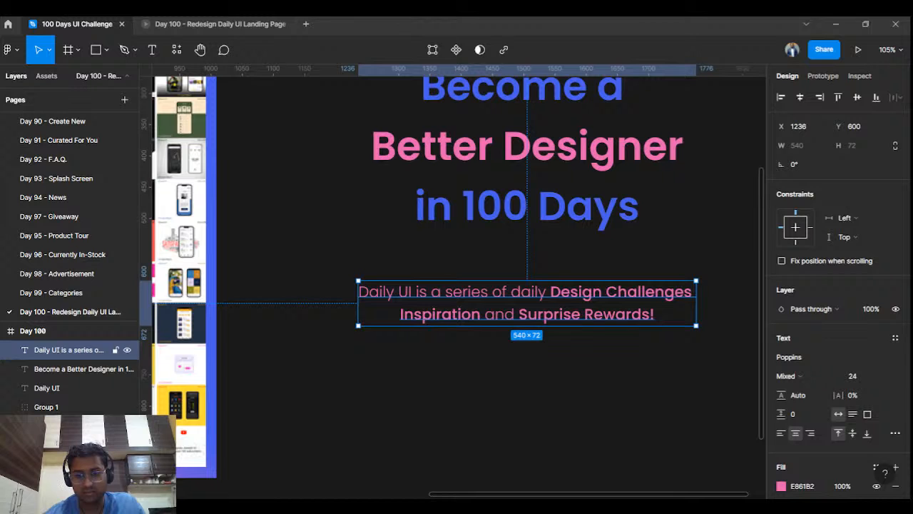
{"action": "scroll", "coordinate": [624, 363], "scroll_direction": "down", "scroll_amount": 2}
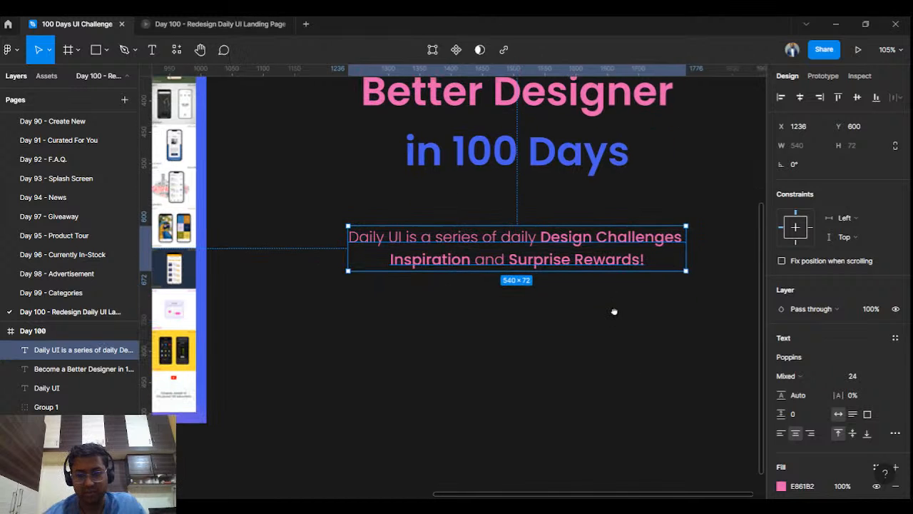
- Draw a frame below the subtitle for the email field
{"action": "left_click", "coordinate": [67, 56]}
{"action": "left_click_drag", "start_coordinate": [373, 321], "coordinate": [571, 363]}
{"action": "left_click_drag", "start_coordinate": [573, 363], "coordinate": [544, 361]}
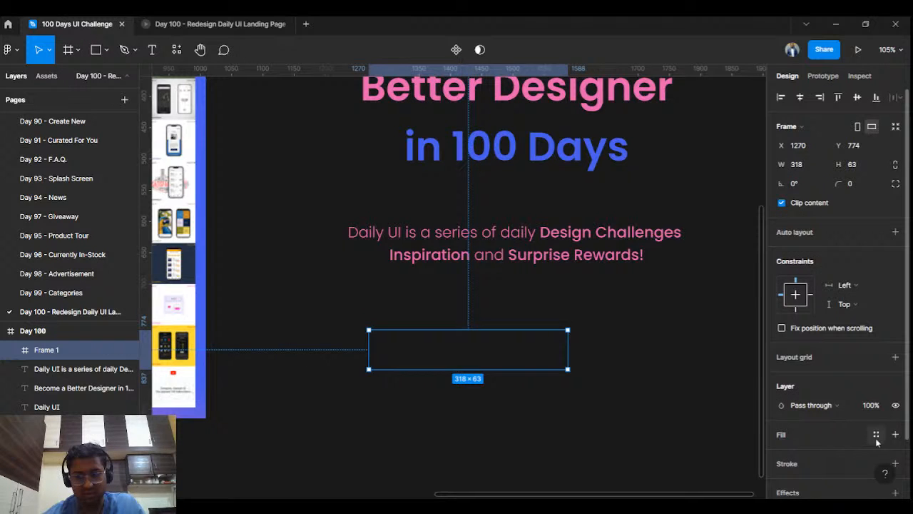
{"action": "scroll", "coordinate": [881, 439], "scroll_direction": "down", "scroll_amount": 2}
- Give the box a blue #485DEB outline sampled from the headline's 'Days'
{"action": "left_click", "coordinate": [895, 404]}
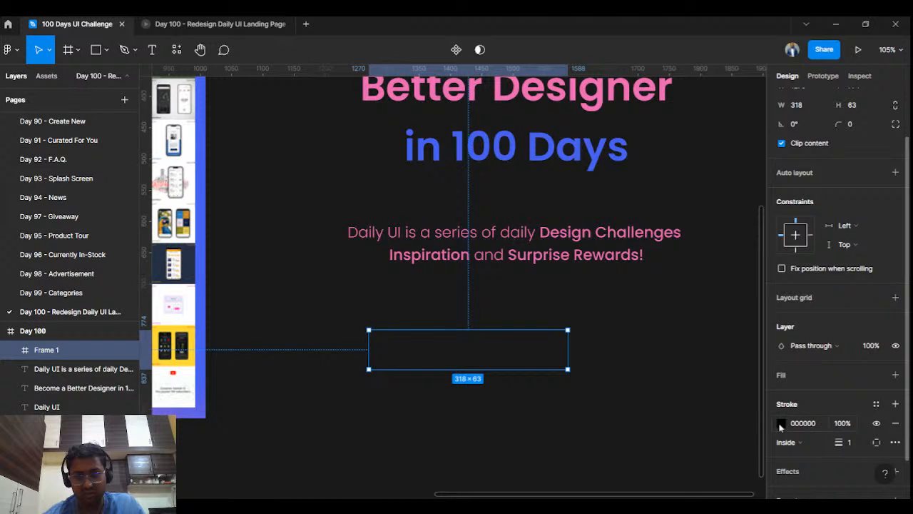
{"action": "left_click", "coordinate": [780, 424]}
{"action": "left_click", "coordinate": [640, 365]}
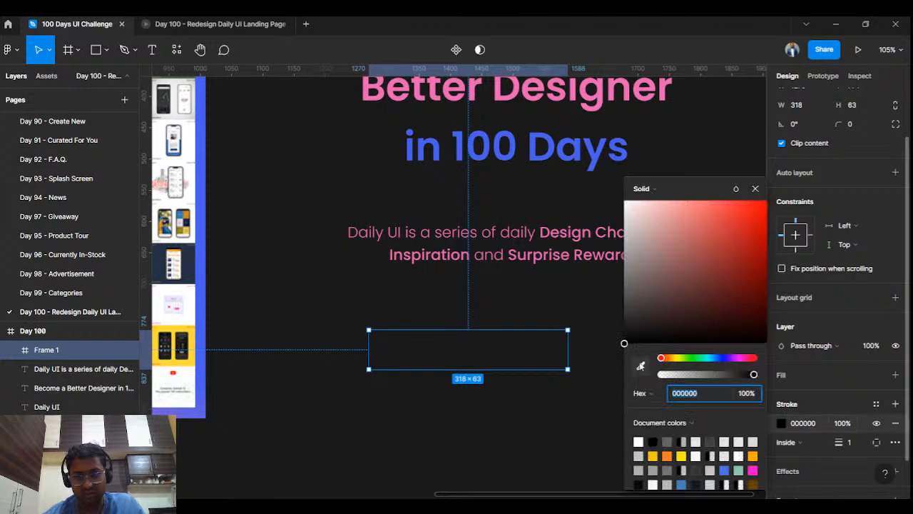
{"action": "left_click", "coordinate": [548, 155]}
{"action": "left_click", "coordinate": [756, 189]}
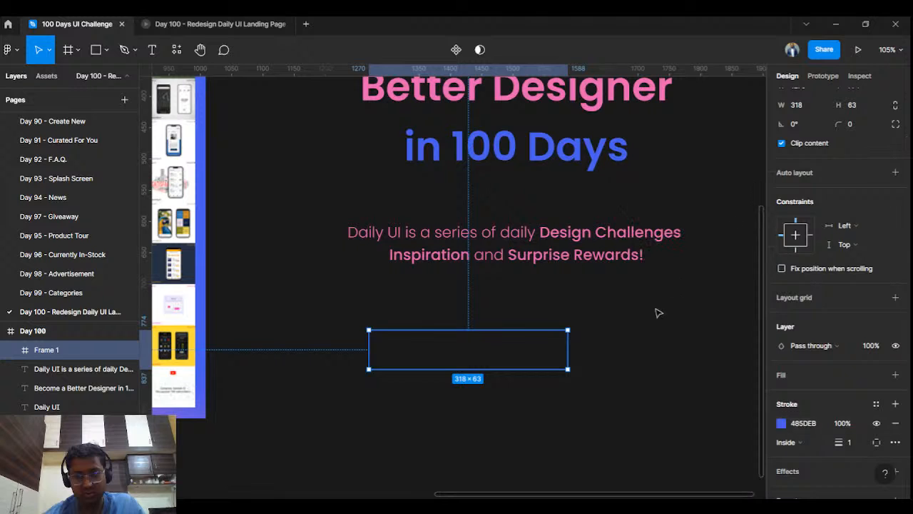
{"action": "left_click", "coordinate": [657, 315]}
- Round the box's corners to radius 15
{"action": "left_click", "coordinate": [547, 340]}
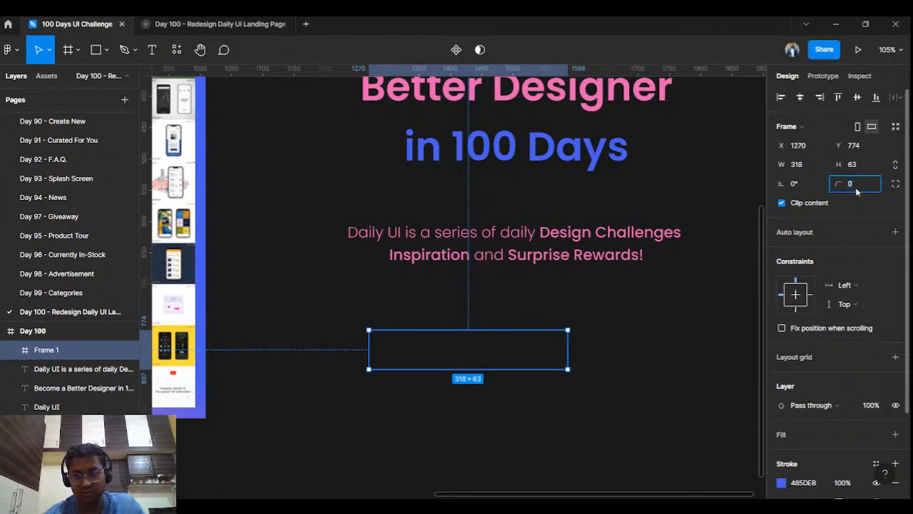
{"action": "type", "text": "15"}
{"action": "key", "text": "Return"}
{"action": "left_click", "coordinate": [630, 299]}
- Align the box's left edge with the subtitle, set it 324 wide, and paste a copy
{"action": "left_click_drag", "start_coordinate": [483, 363], "coordinate": [458, 365]}
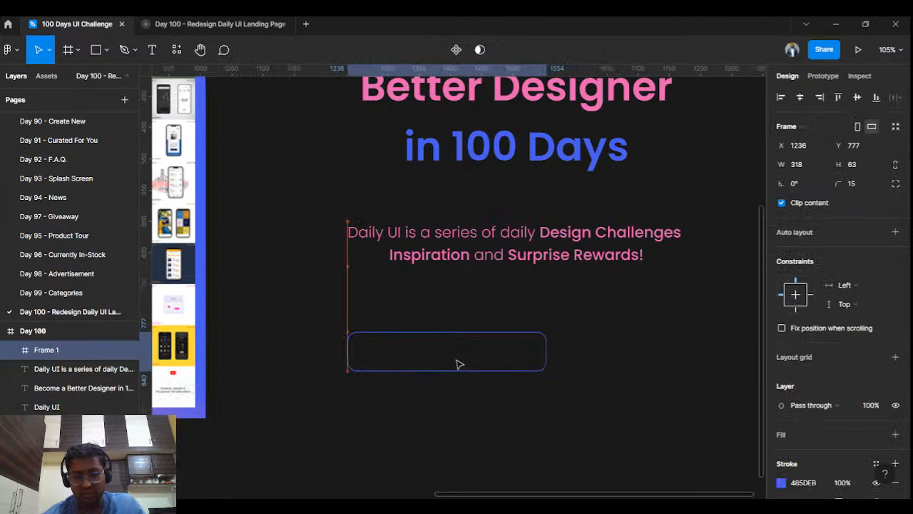
{"action": "left_click_drag", "start_coordinate": [550, 353], "coordinate": [557, 354]}
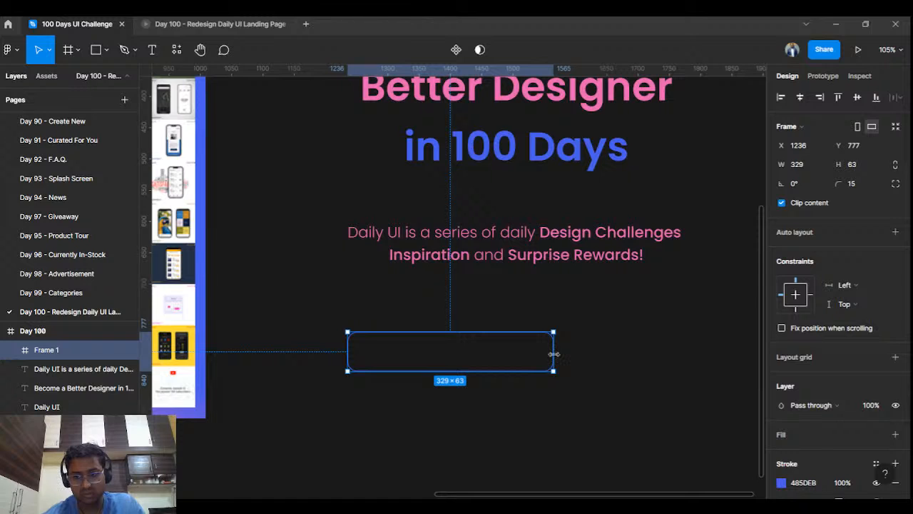
{"action": "left_click_drag", "start_coordinate": [553, 353], "coordinate": [551, 354]}
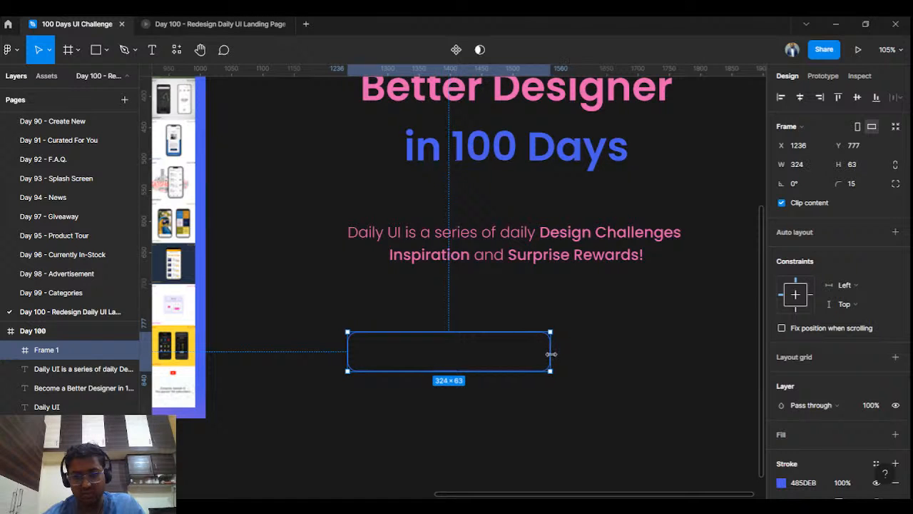
{"action": "left_click", "coordinate": [587, 349]}
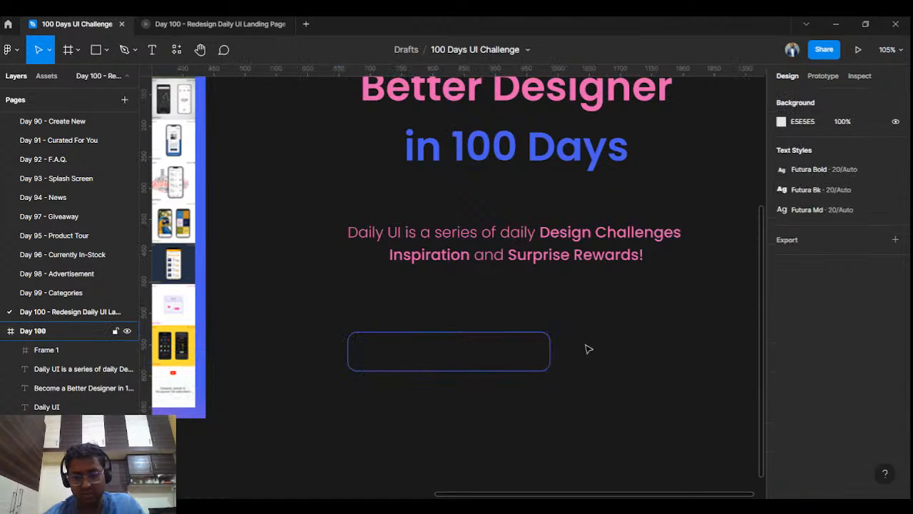
{"action": "key", "text": "ctrl+v"}
- Move the copied box right of the field to X 1583 and narrow it to 173 wide
{"action": "left_click_drag", "start_coordinate": [510, 357], "coordinate": [720, 357]}
{"action": "scroll", "coordinate": [762, 350], "scroll_direction": "down", "scroll_amount": 3}
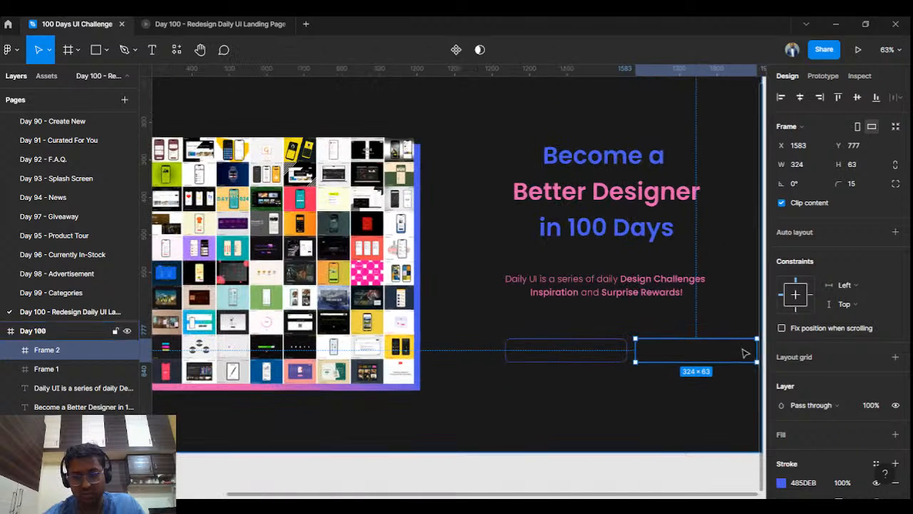
{"action": "left_click_drag", "start_coordinate": [754, 350], "coordinate": [701, 343]}
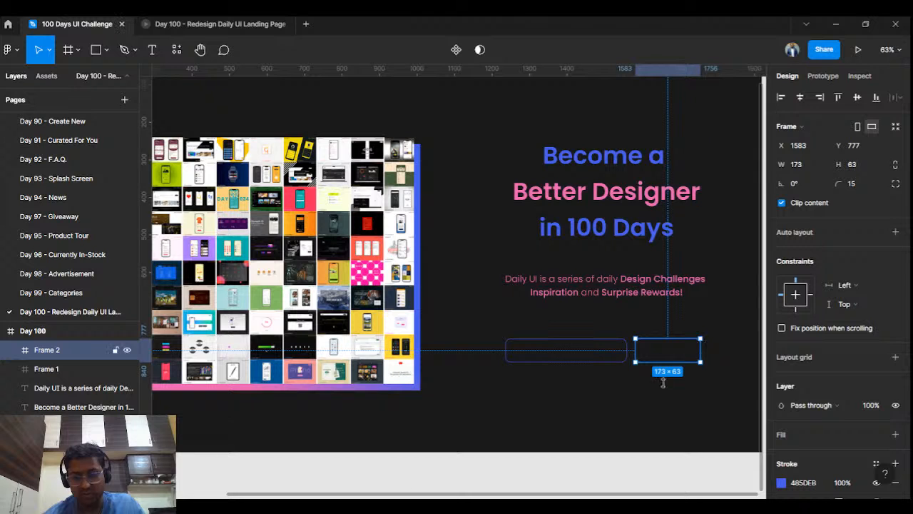
{"action": "left_click", "coordinate": [571, 404]}
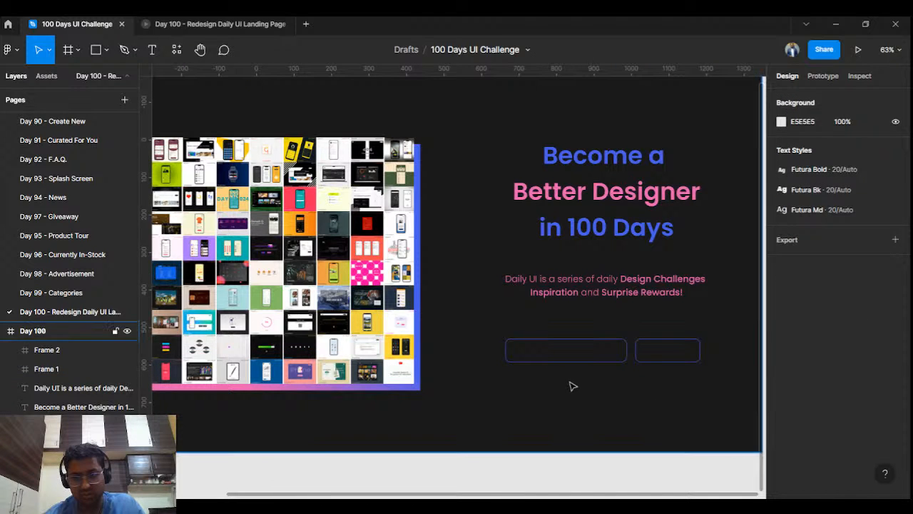
{"action": "scroll", "coordinate": [571, 392], "scroll_direction": "up", "scroll_amount": 5}
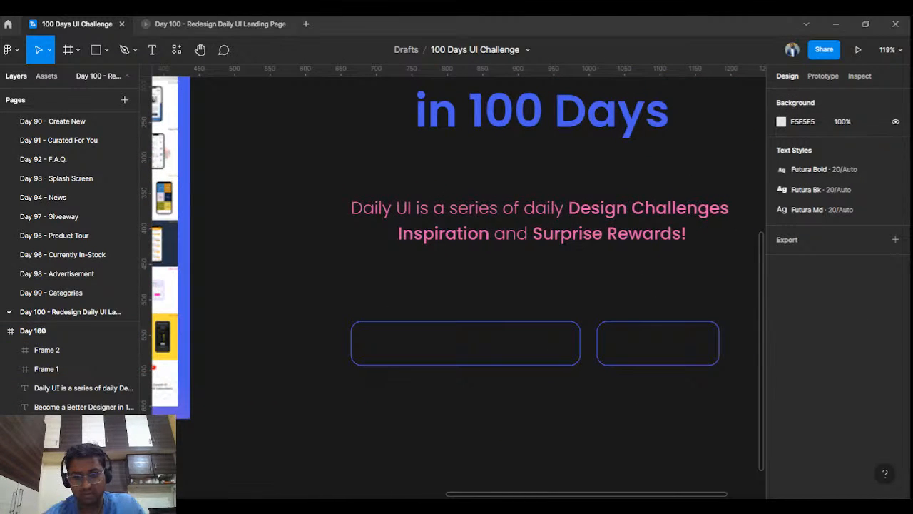
- Give the right-hand button box a pink outline sampled from the word Design
{"action": "left_click", "coordinate": [634, 352]}
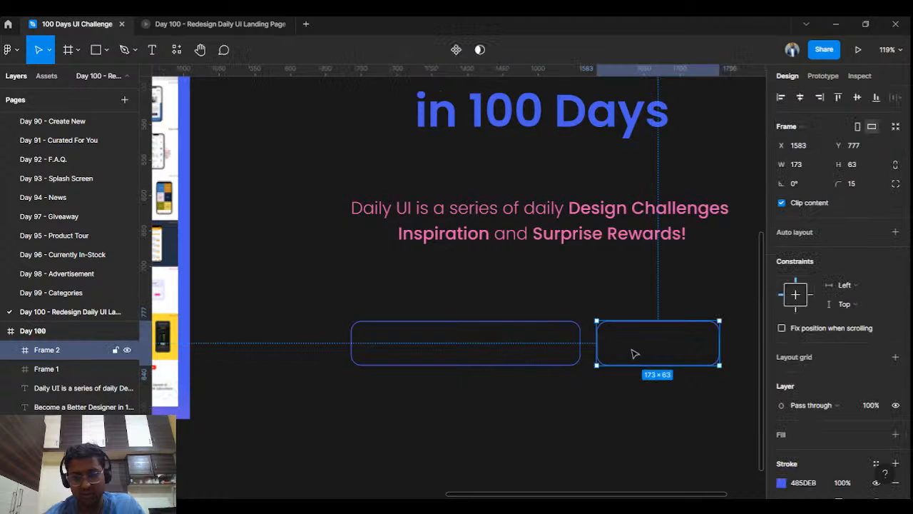
{"action": "left_click", "coordinate": [780, 483]}
{"action": "left_click", "coordinate": [641, 365]}
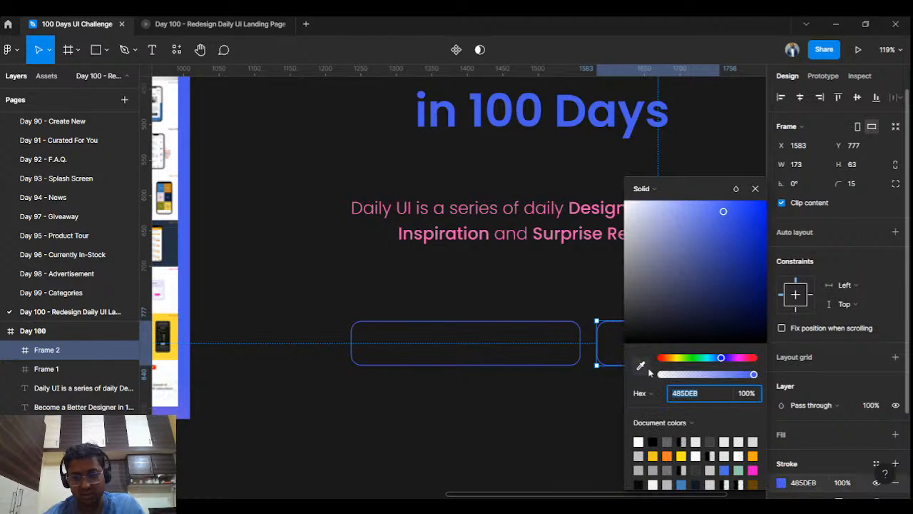
{"action": "left_click", "coordinate": [573, 209]}
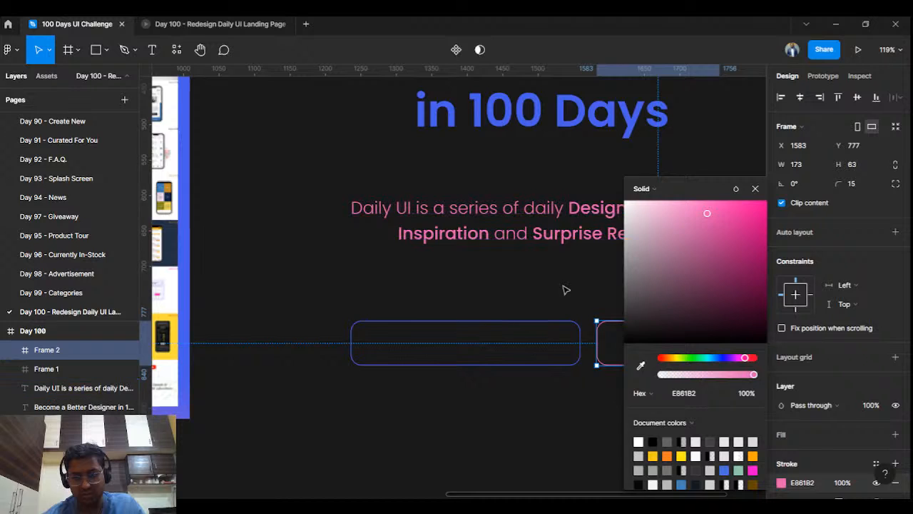
{"action": "left_click", "coordinate": [566, 290]}
- Give the button box a white fill
{"action": "left_click", "coordinate": [631, 351]}
{"action": "scroll", "coordinate": [844, 445], "scroll_direction": "down", "scroll_amount": 4}
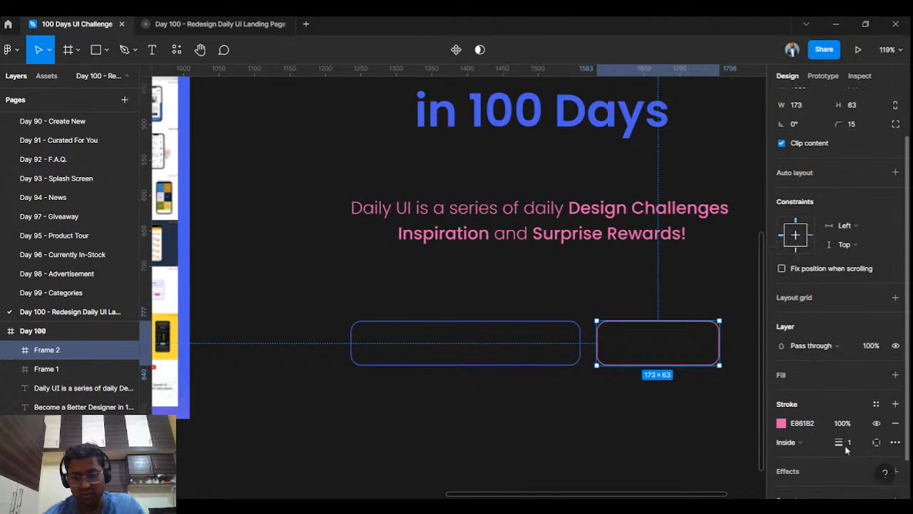
{"action": "left_click", "coordinate": [896, 328]}
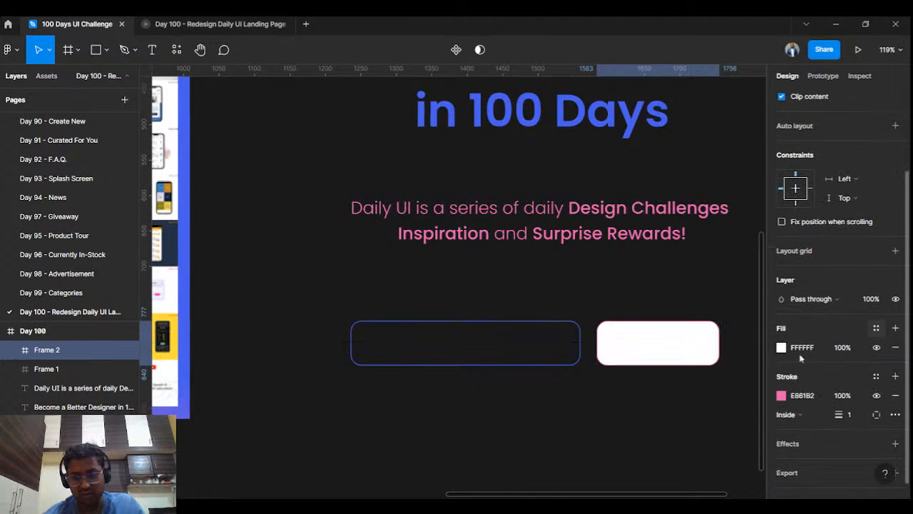
{"action": "left_click", "coordinate": [783, 397]}
{"action": "left_click", "coordinate": [640, 365]}
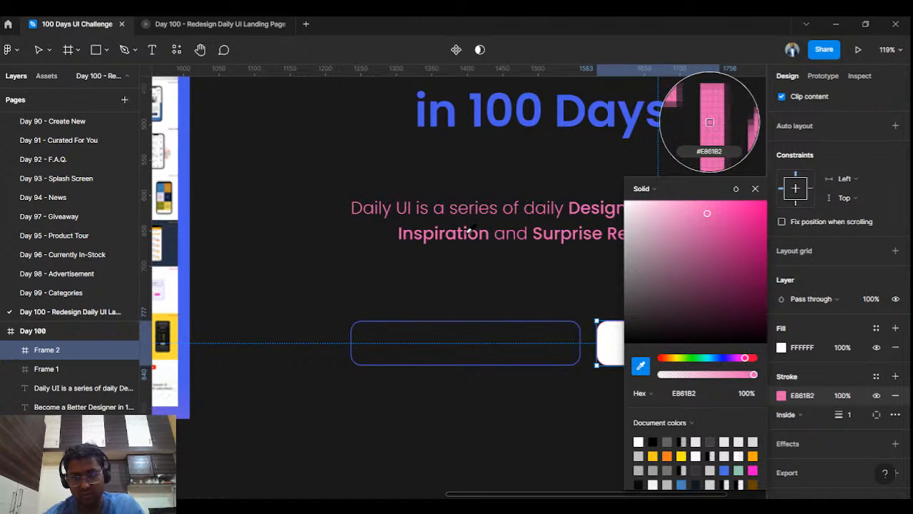
{"action": "key", "text": "Escape"}
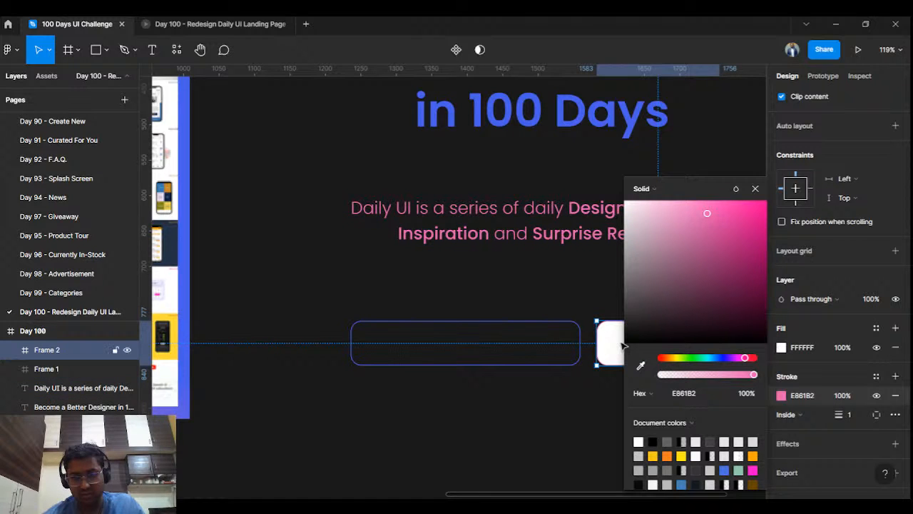
- Eyedrop the subtitle's pink E861B2 into the button's fill colour
{"action": "left_click", "coordinate": [781, 347]}
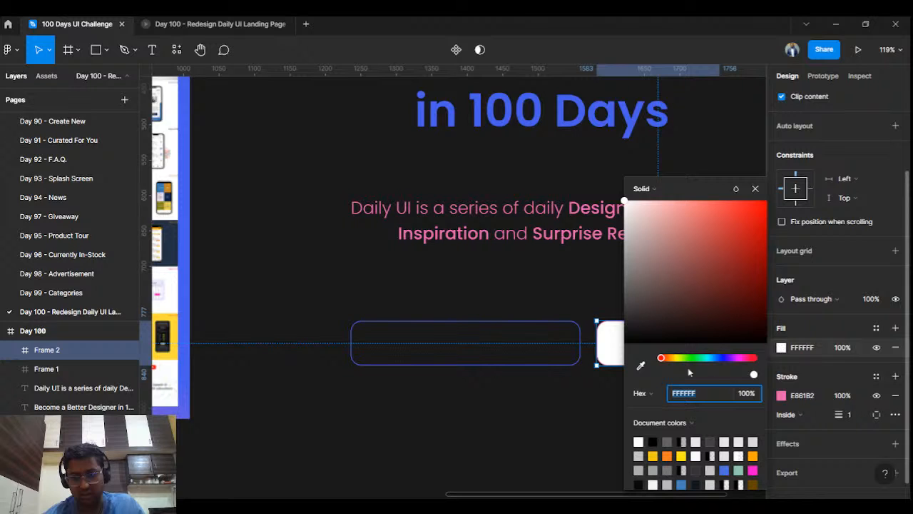
{"action": "left_click", "coordinate": [641, 365]}
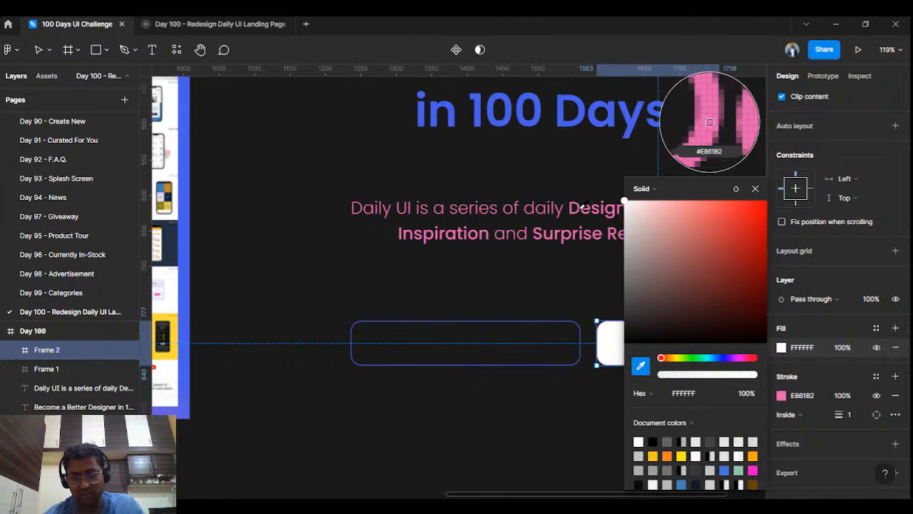
{"action": "left_click", "coordinate": [709, 122]}
{"action": "left_click", "coordinate": [585, 300]}
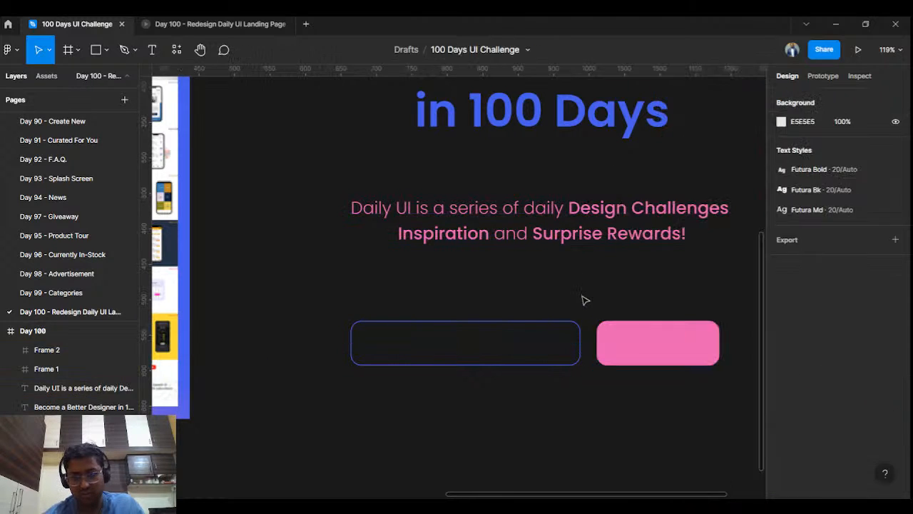
{"action": "left_click", "coordinate": [646, 347]}
- Copy the button's pink E861B2 and apply it as the email field's outline colour
{"action": "scroll", "coordinate": [652, 292], "scroll_direction": "down", "scroll_amount": 5}
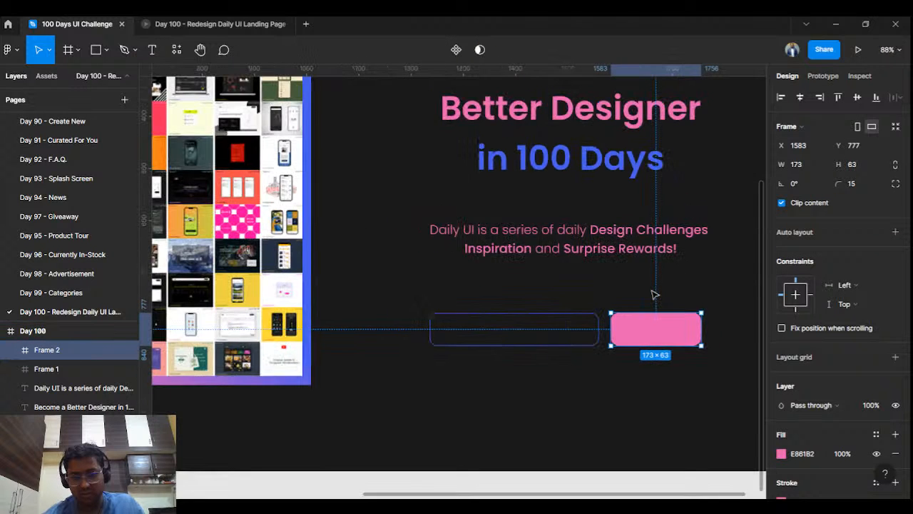
{"action": "scroll", "coordinate": [653, 292], "scroll_direction": "up", "scroll_amount": 5}
{"action": "left_click", "coordinate": [550, 332]}
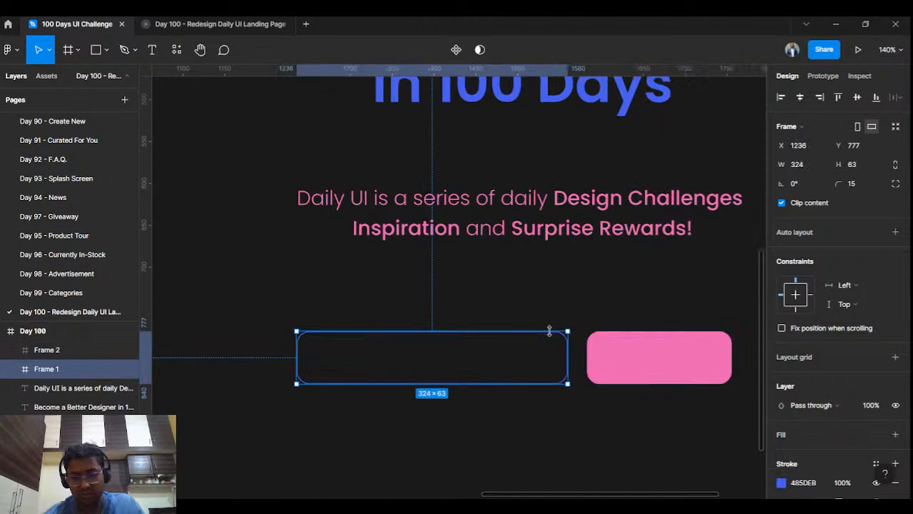
{"action": "left_click", "coordinate": [685, 376]}
{"action": "left_click", "coordinate": [798, 454]}
{"action": "key", "text": "ctrl+c"}
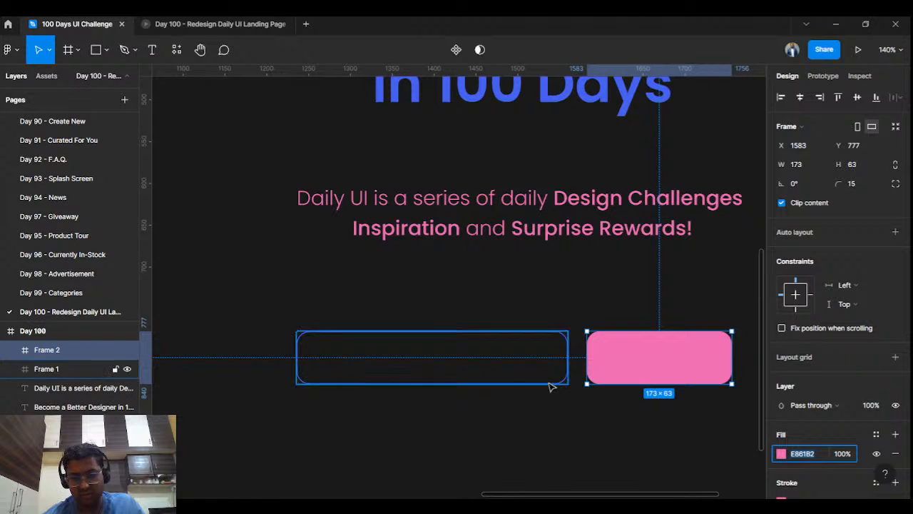
{"action": "left_click", "coordinate": [551, 382]}
{"action": "left_click", "coordinate": [679, 370]}
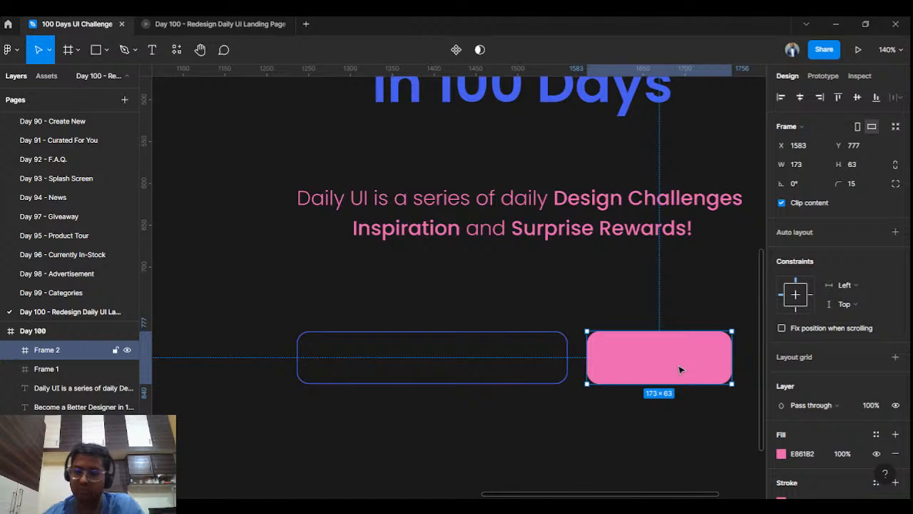
{"action": "left_click", "coordinate": [564, 348]}
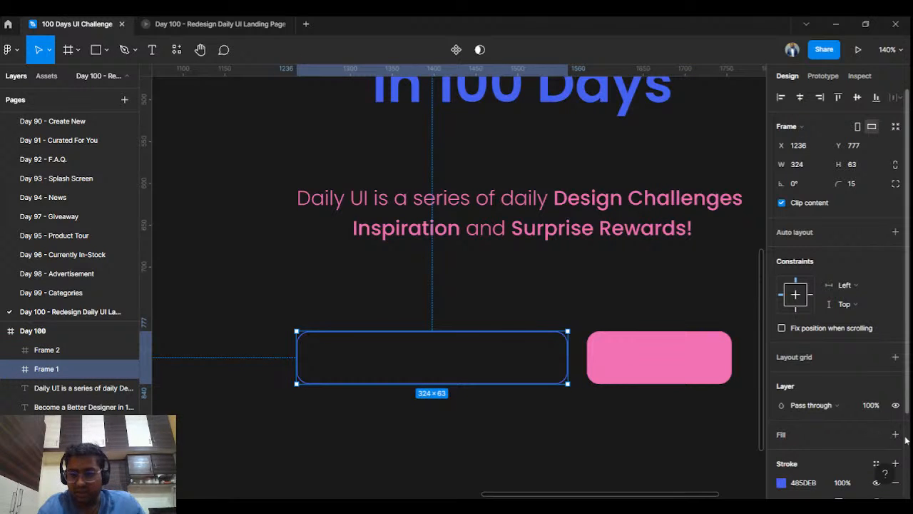
{"action": "left_click", "coordinate": [822, 488]}
{"action": "key", "text": "ctrl+v"}
{"action": "key", "text": "Return"}
- Copy the blue 485DEB colour value from the In 100 Days heading
{"action": "left_click", "coordinate": [589, 97]}
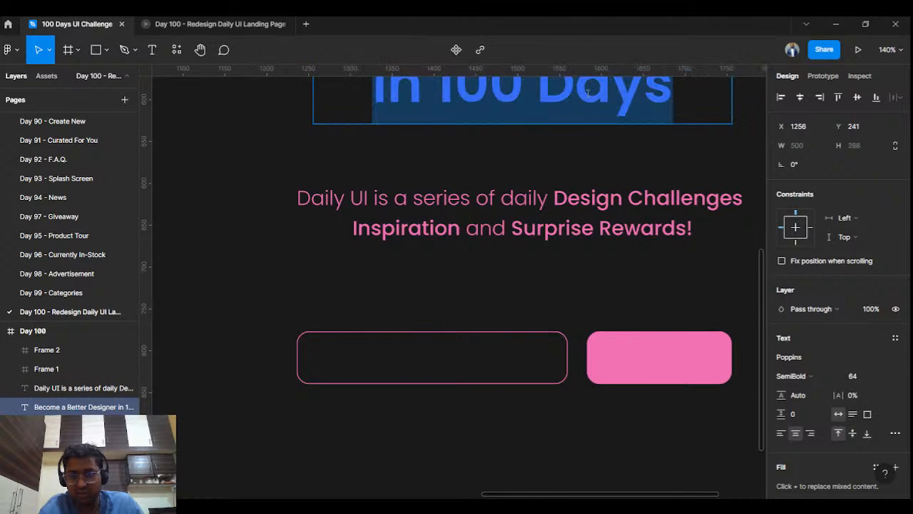
{"action": "scroll", "coordinate": [806, 421], "scroll_direction": "down", "scroll_amount": 3}
{"action": "left_click", "coordinate": [809, 444]}
{"action": "key", "text": "ctrl+c"}
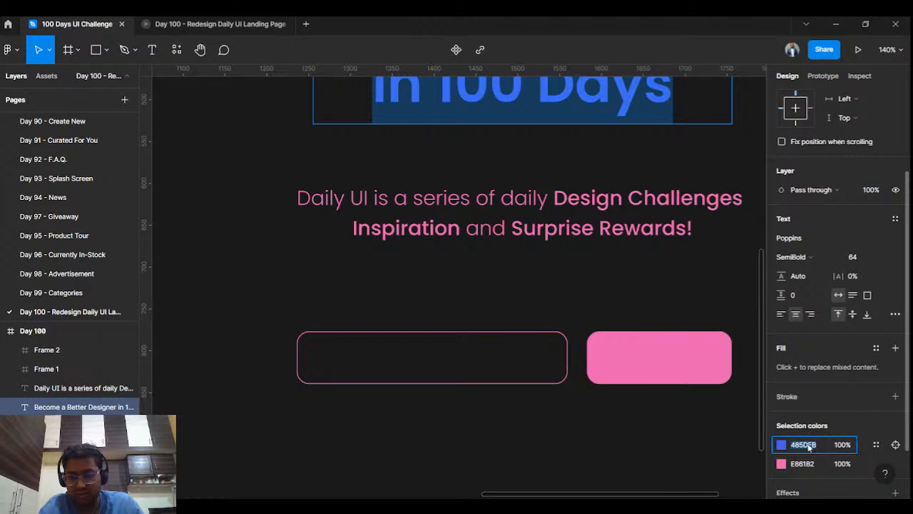
{"action": "left_click", "coordinate": [684, 363]}
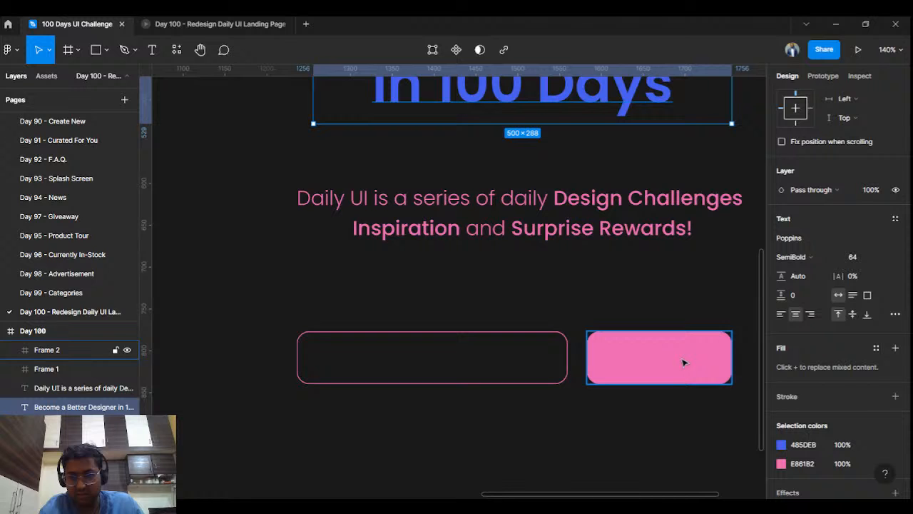
- Remove the button's outline and make its fill solid blue 485DEB
{"action": "left_click", "coordinate": [684, 362]}
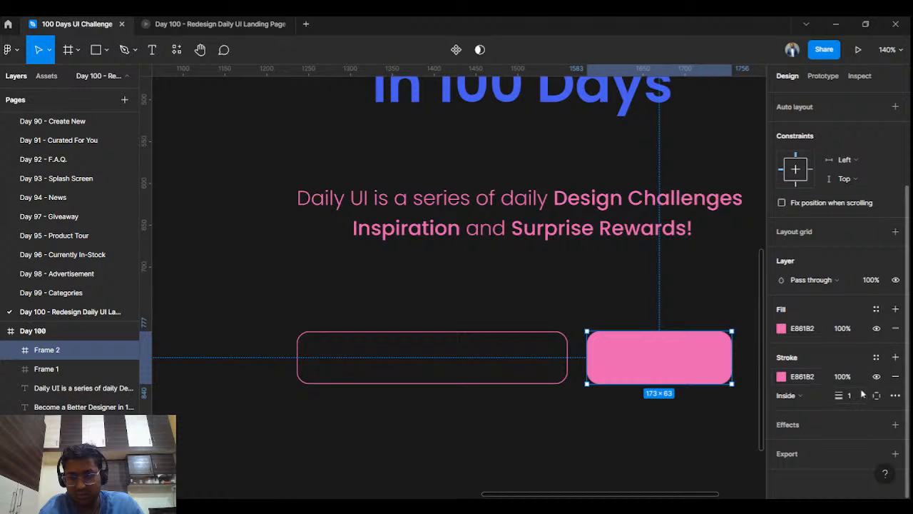
{"action": "left_click", "coordinate": [896, 376]}
{"action": "left_click", "coordinate": [805, 366]}
{"action": "key", "text": "ctrl+v"}
{"action": "key", "text": "Return"}
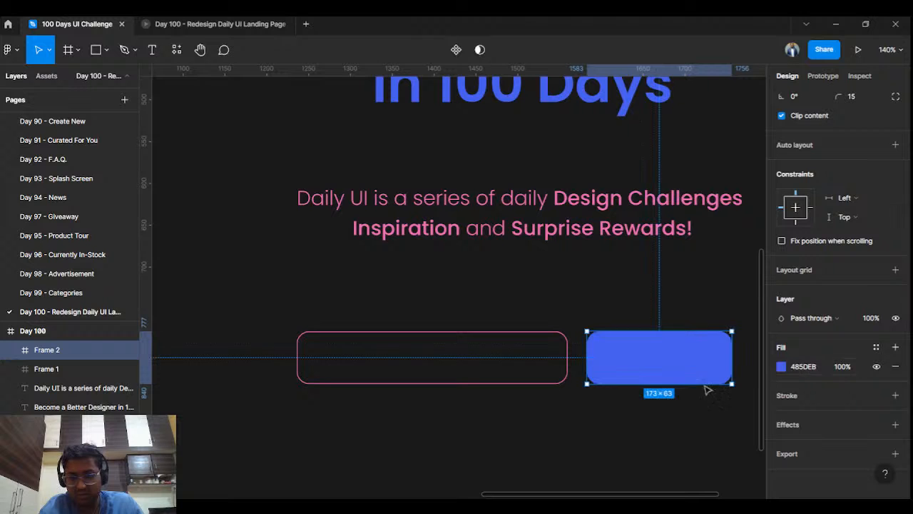
{"action": "left_click", "coordinate": [571, 408]}
{"action": "scroll", "coordinate": [571, 407], "scroll_direction": "down", "scroll_amount": 4, "text": "ctrl"}
{"action": "scroll", "coordinate": [571, 408], "scroll_direction": "down", "scroll_amount": 3, "text": "ctrl"}
{"action": "scroll", "coordinate": [570, 407], "scroll_direction": "up", "scroll_amount": 3, "text": "ctrl"}
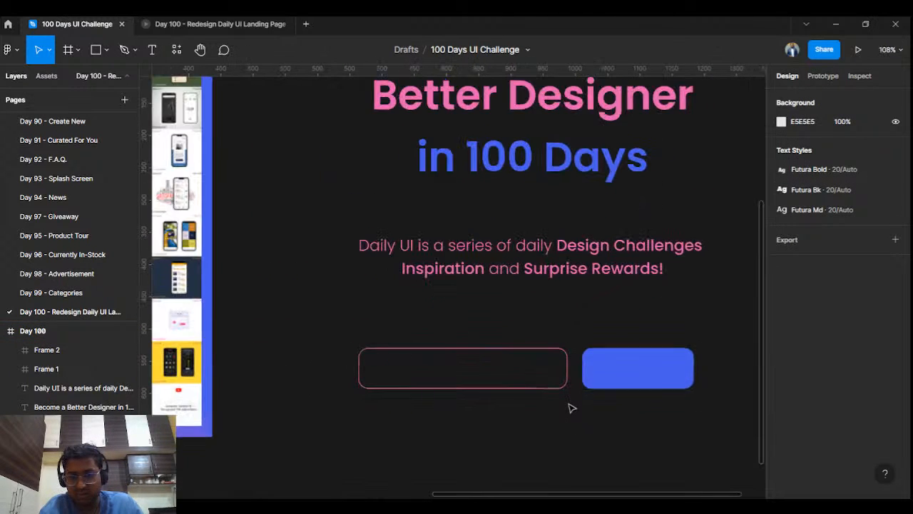
{"action": "scroll", "coordinate": [570, 407], "scroll_direction": "up", "scroll_amount": 3, "text": "ctrl"}
{"action": "scroll", "coordinate": [607, 373], "scroll_direction": "up", "scroll_amount": 3, "text": "ctrl"}
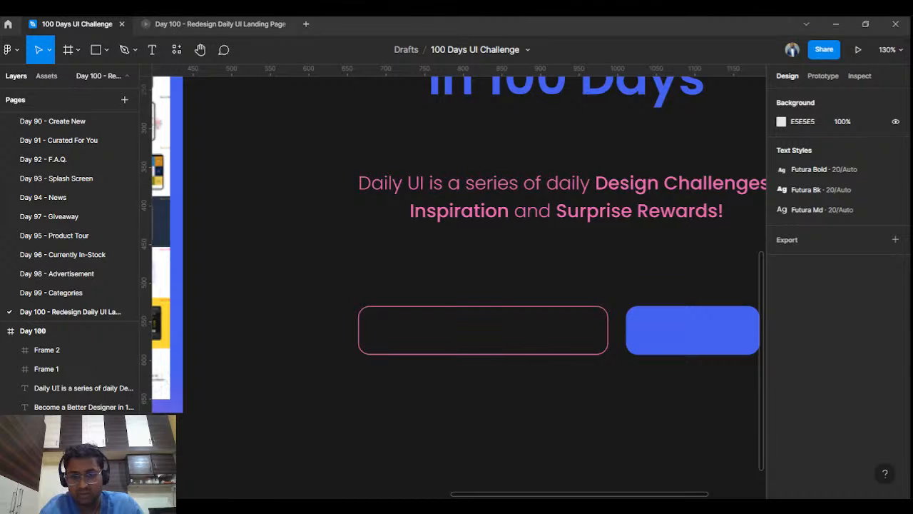
{"action": "left_click", "coordinate": [152, 49]}
- Add an 'Email Address...' placeholder text layer
{"action": "left_click", "coordinate": [383, 330]}
{"action": "type", "text": "Email"}
{"action": "key", "text": "Escape"}
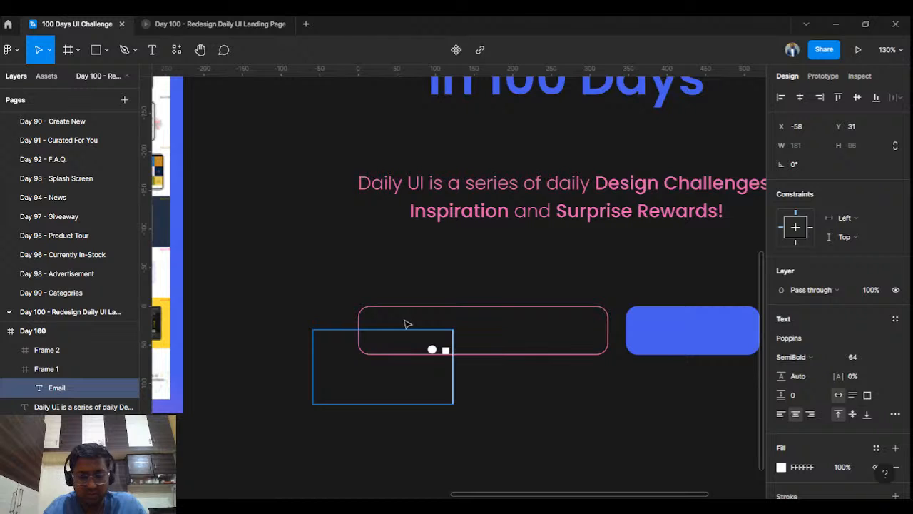
{"action": "key", "text": "BackSpace"}
{"action": "key", "text": "BackSpace"}
{"action": "key", "text": "BackSpace"}
{"action": "key", "text": "BackSpace"}
{"action": "key", "text": "BackSpace"}
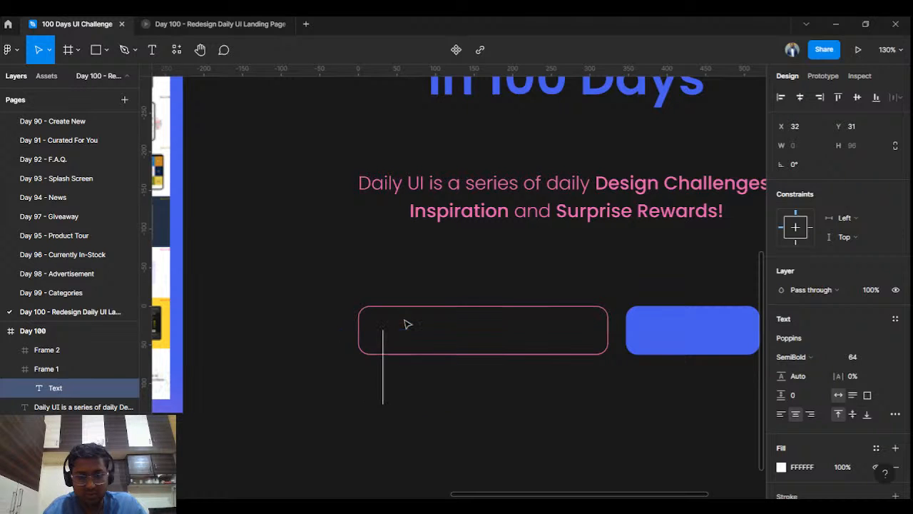
{"action": "key", "text": "Escape"}
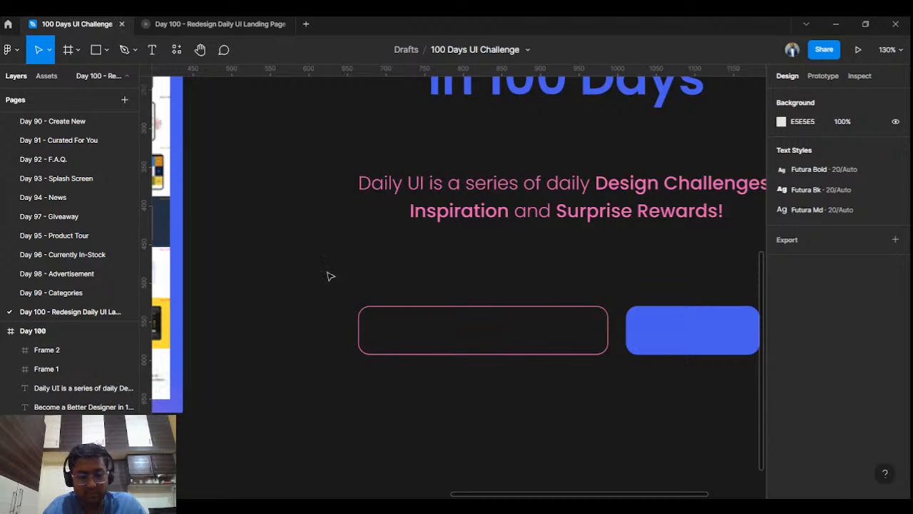
{"action": "key", "text": "t"}
{"action": "left_click", "coordinate": [286, 380]}
{"action": "type", "text": "Email Address"}
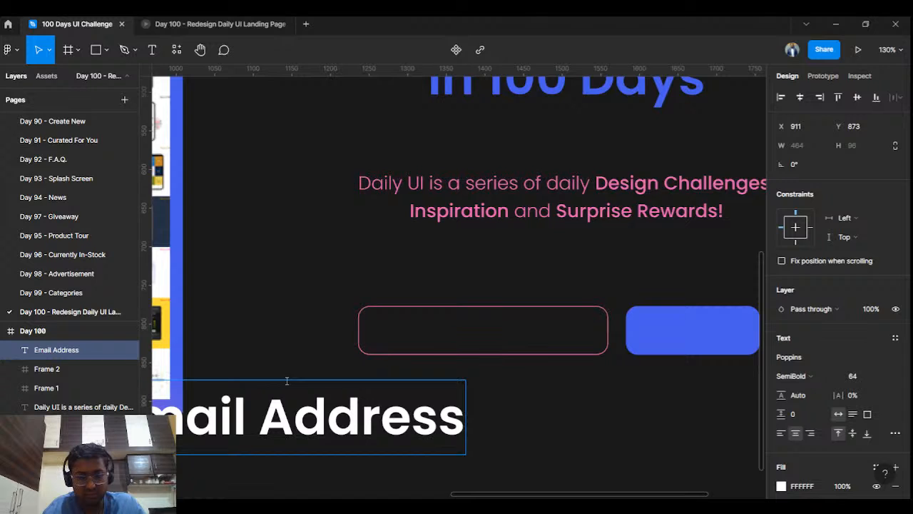
{"action": "type", "text": "..."}
{"action": "key", "text": "Escape"}
- Make the placeholder Light weight at size 24 and position it inside the email field
{"action": "left_click_drag", "start_coordinate": [387, 416], "coordinate": [571, 428]}
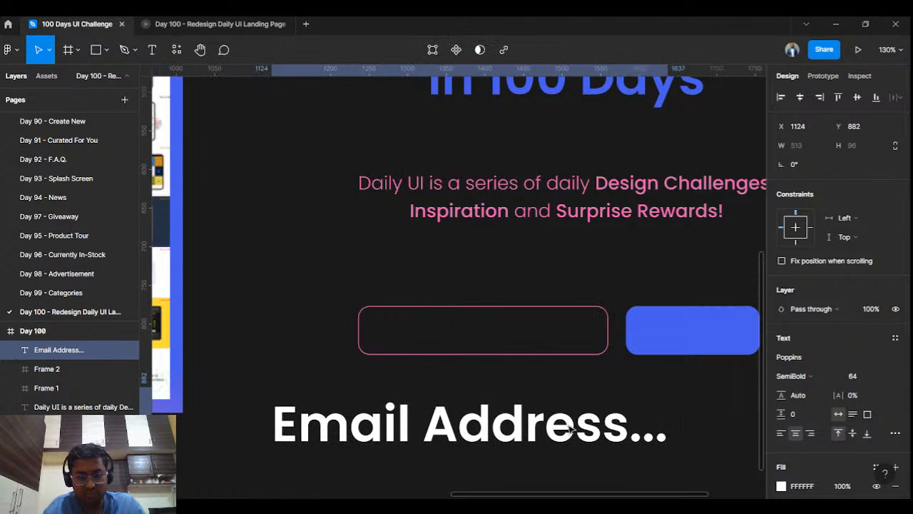
{"action": "left_click", "coordinate": [827, 385]}
{"action": "left_click", "coordinate": [837, 272]}
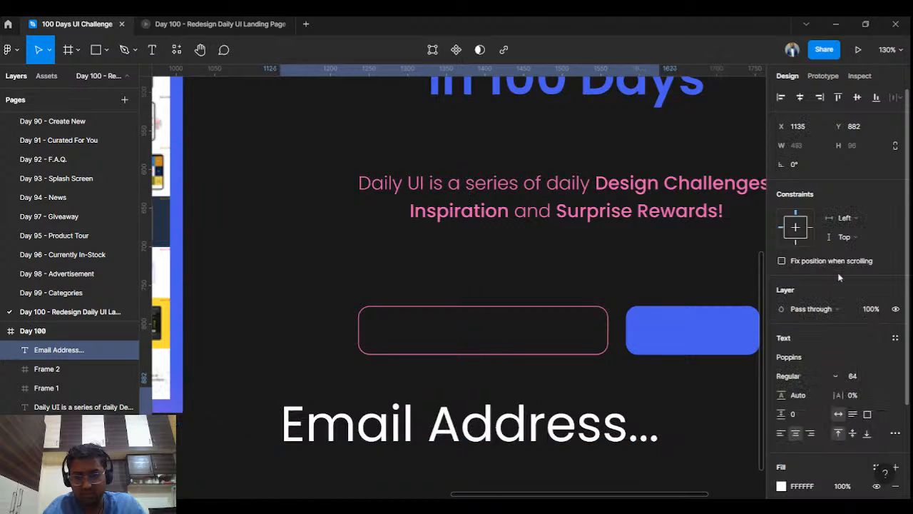
{"action": "left_click", "coordinate": [811, 380]}
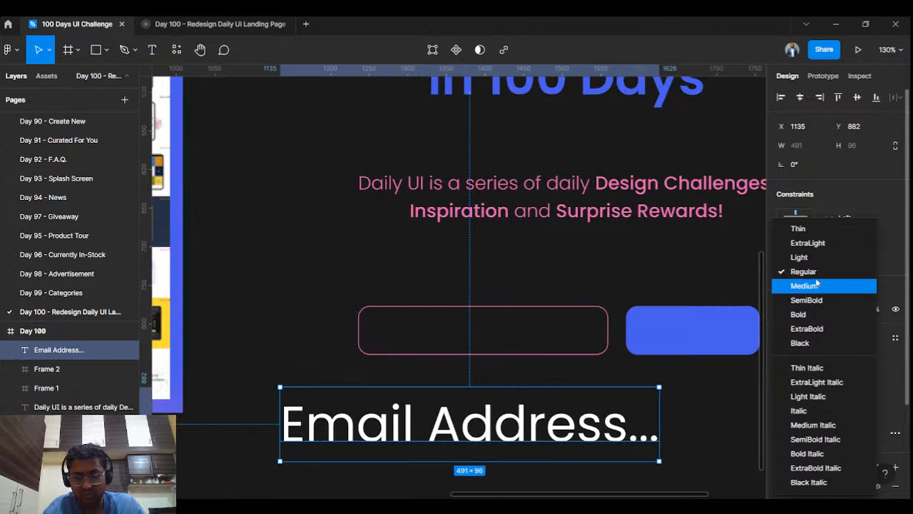
{"action": "left_click", "coordinate": [814, 259]}
{"action": "left_click", "coordinate": [882, 378]}
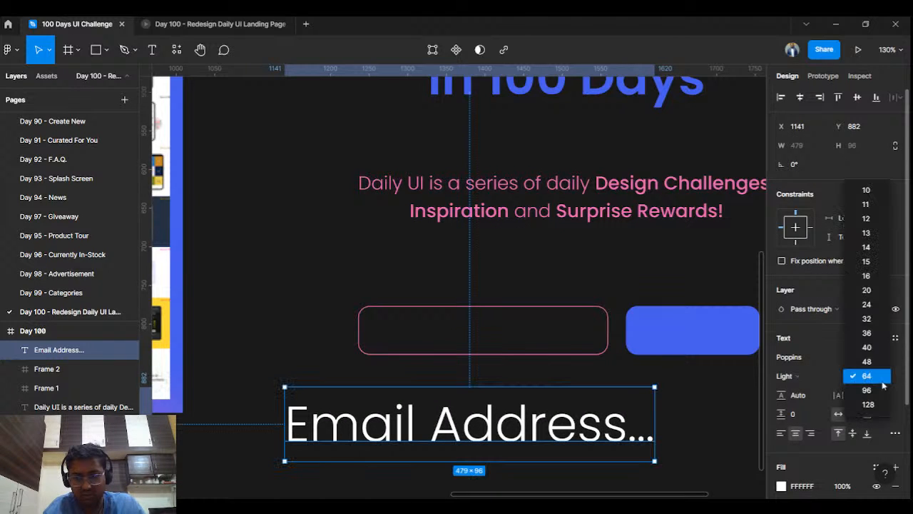
{"action": "left_click", "coordinate": [879, 328]}
{"action": "left_click_drag", "start_coordinate": [517, 412], "coordinate": [510, 336]}
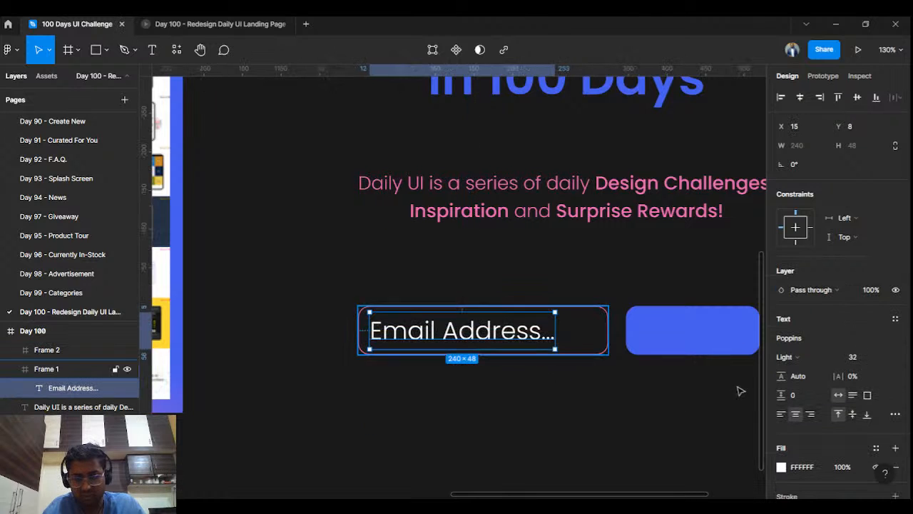
{"action": "left_click", "coordinate": [883, 357]}
{"action": "left_click", "coordinate": [874, 340]}
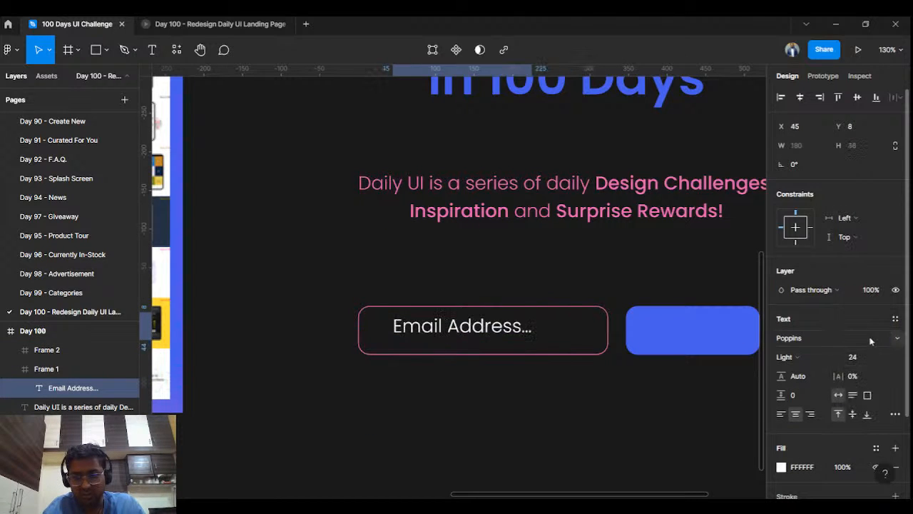
{"action": "left_click_drag", "start_coordinate": [489, 331], "coordinate": [473, 330]}
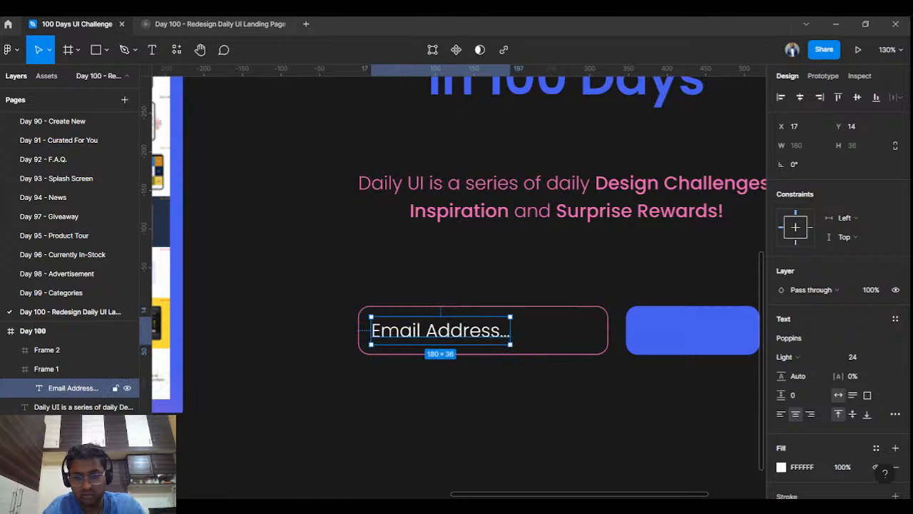
- Colour the placeholder text with a shade of the document blue
{"action": "left_click", "coordinate": [781, 467]}
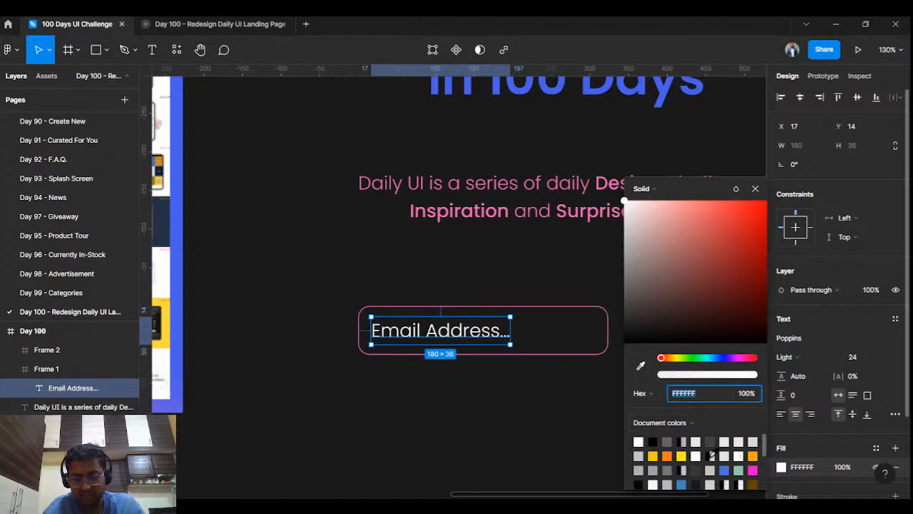
{"action": "left_click", "coordinate": [725, 469]}
{"action": "left_click_drag", "start_coordinate": [715, 227], "coordinate": [739, 287]}
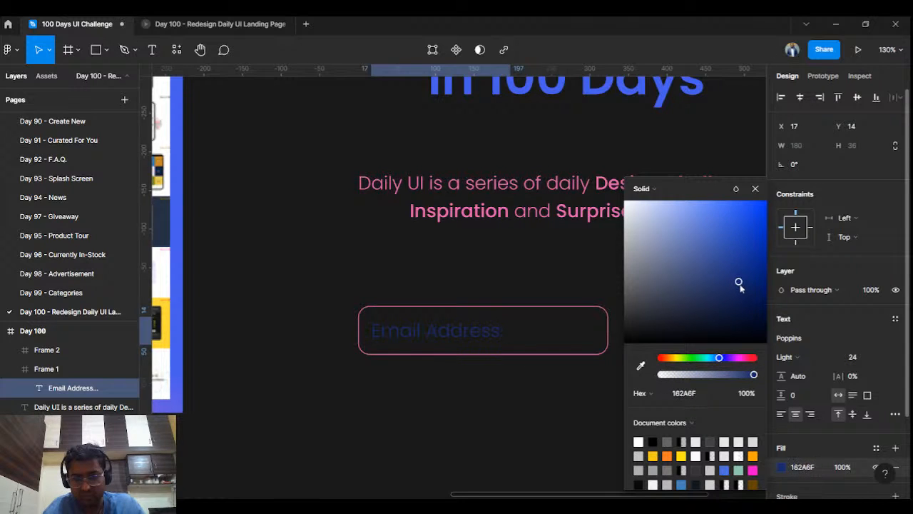
{"action": "left_click", "coordinate": [540, 290]}
- Narrow the blue button to 181 px wide
{"action": "scroll", "coordinate": [535, 290], "scroll_direction": "down", "scroll_amount": 2}
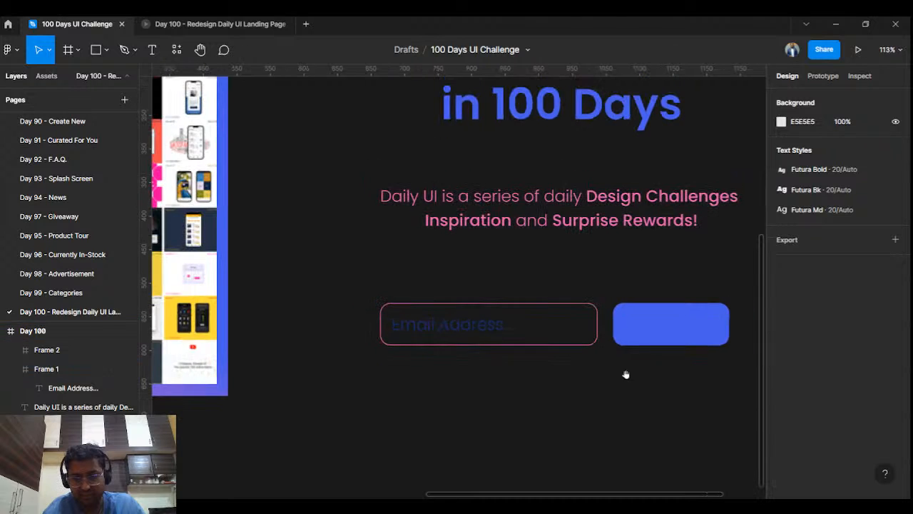
{"action": "left_click_drag", "start_coordinate": [625, 374], "coordinate": [585, 371]}
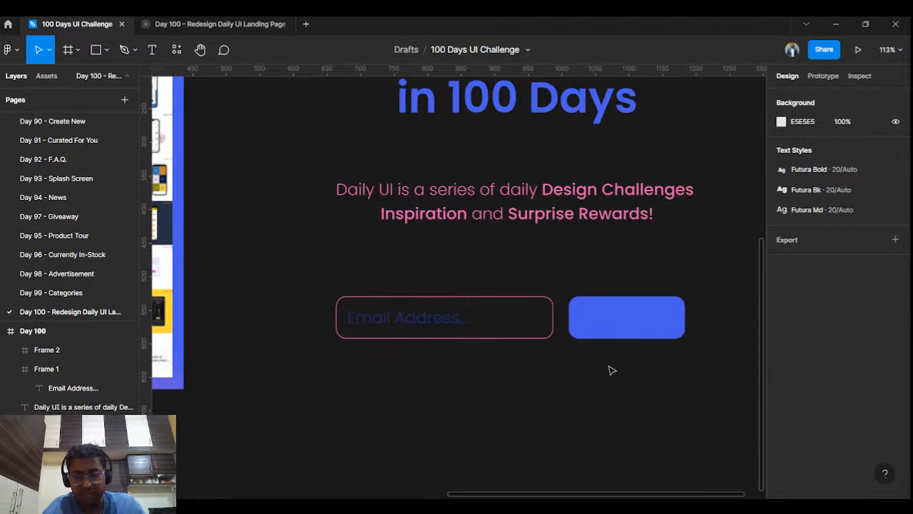
{"action": "left_click", "coordinate": [581, 330]}
{"action": "left_click_drag", "start_coordinate": [568, 321], "coordinate": [563, 323]}
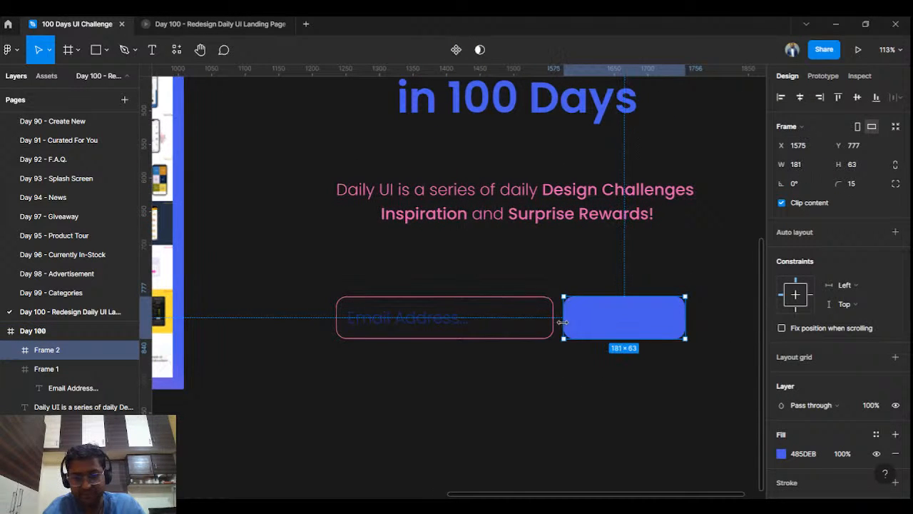
{"action": "left_click", "coordinate": [608, 388]}
- Label the button 'Get Started', centred horizontally and vertically
{"action": "left_click", "coordinate": [157, 52]}
{"action": "left_click", "coordinate": [582, 317]}
{"action": "type", "text": "Get Started"}
{"action": "key", "text": "Escape"}
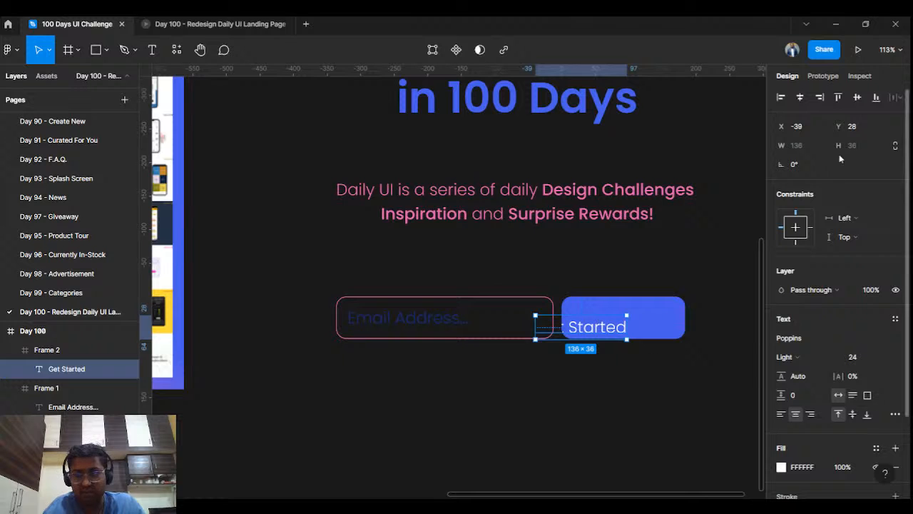
{"action": "left_click", "coordinate": [799, 97]}
{"action": "left_click", "coordinate": [856, 97]}
{"action": "left_click", "coordinate": [674, 397]}
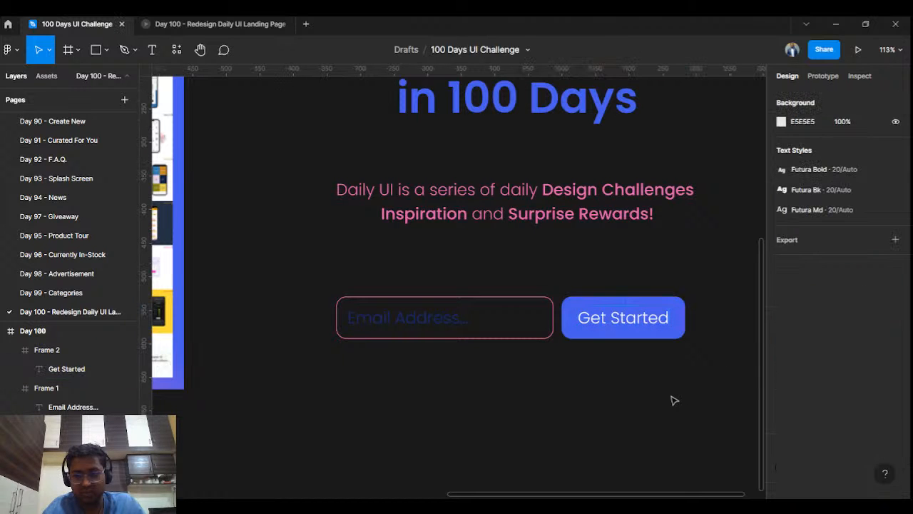
{"action": "scroll", "coordinate": [645, 383], "scroll_direction": "down", "scroll_amount": 5}
{"action": "scroll", "coordinate": [646, 385], "scroll_direction": "down", "scroll_amount": 2}
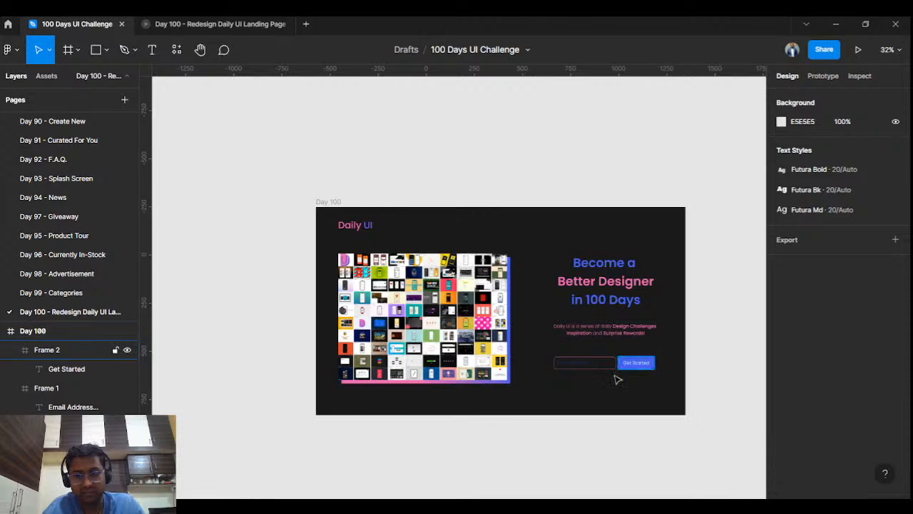
{"action": "scroll", "coordinate": [597, 385], "scroll_direction": "up", "scroll_amount": 3}
{"action": "left_click", "coordinate": [172, 24]}
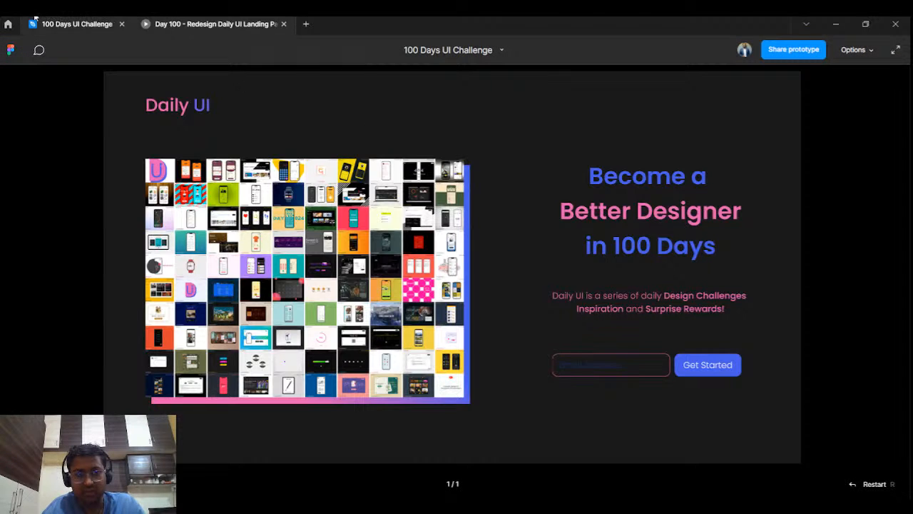
{"action": "left_click", "coordinate": [34, 20]}
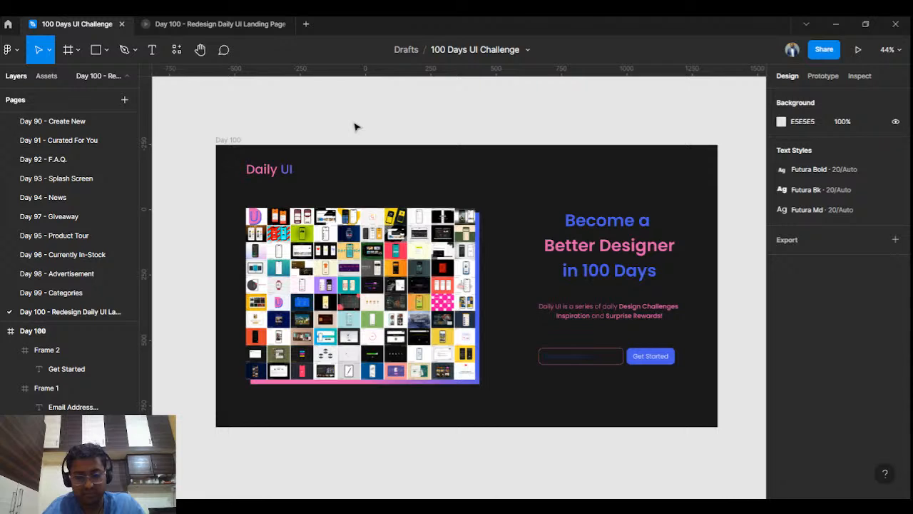
{"action": "key", "text": "ctrl+slash"}
- Insert the expand_more down-arrow from the Material Symbols plugin via a 'down' search
{"action": "type", "text": "mater"}
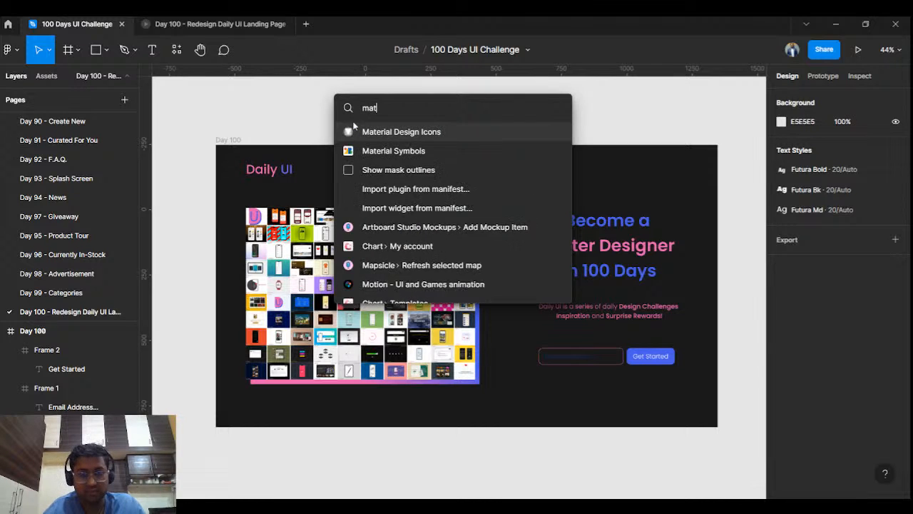
{"action": "left_click", "coordinate": [394, 154]}
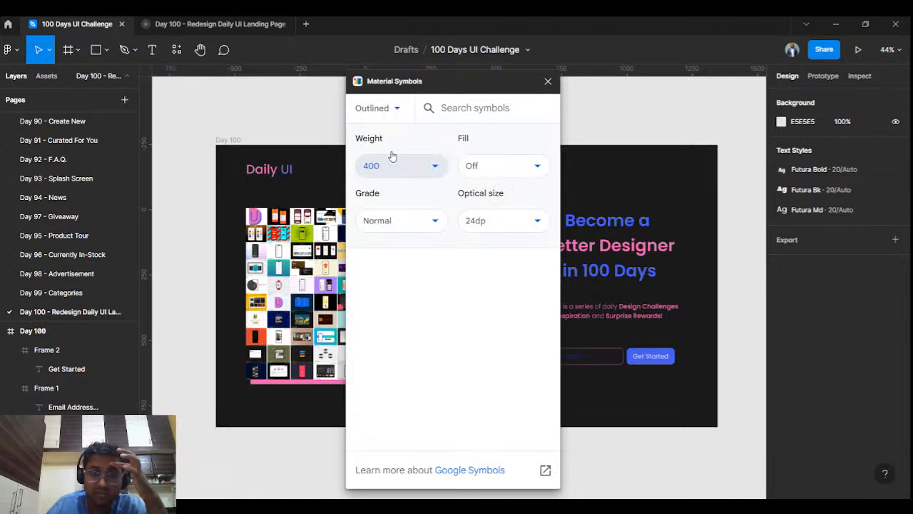
{"action": "left_click", "coordinate": [465, 106]}
{"action": "type", "text": "down"}
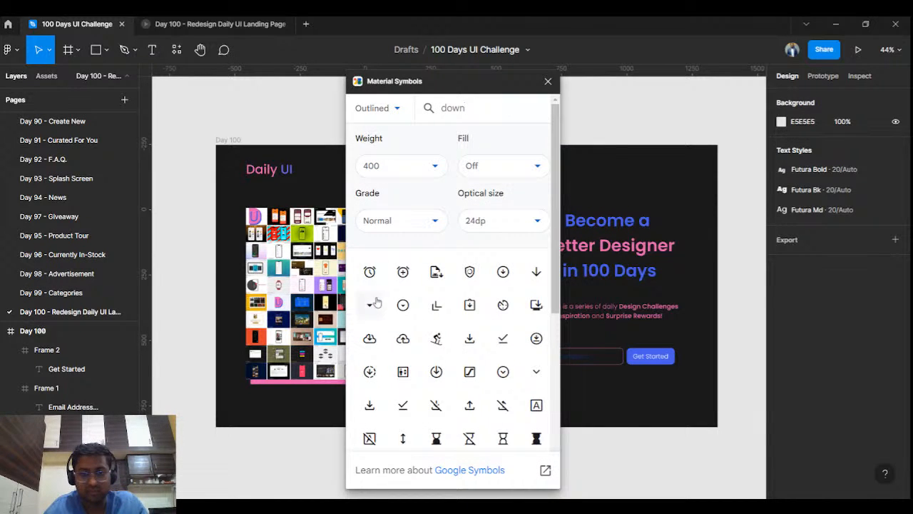
{"action": "left_click", "coordinate": [536, 371]}
{"action": "left_click", "coordinate": [548, 84]}
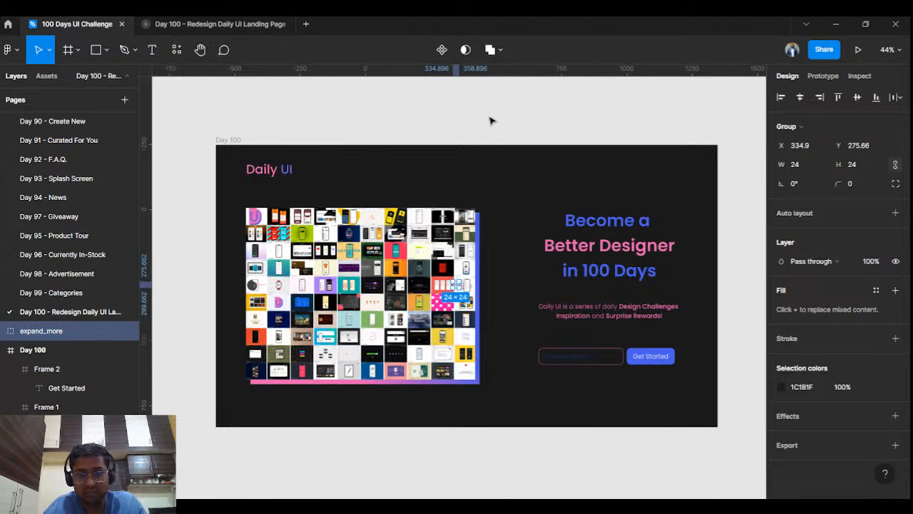
- Move the arrow icon to the bottom centre of the slide
{"action": "scroll", "coordinate": [489, 120], "scroll_direction": "down", "scroll_amount": 3}
{"action": "scroll", "coordinate": [490, 119], "scroll_direction": "down", "scroll_amount": 2}
{"action": "left_click_drag", "start_coordinate": [489, 119], "coordinate": [453, 205]}
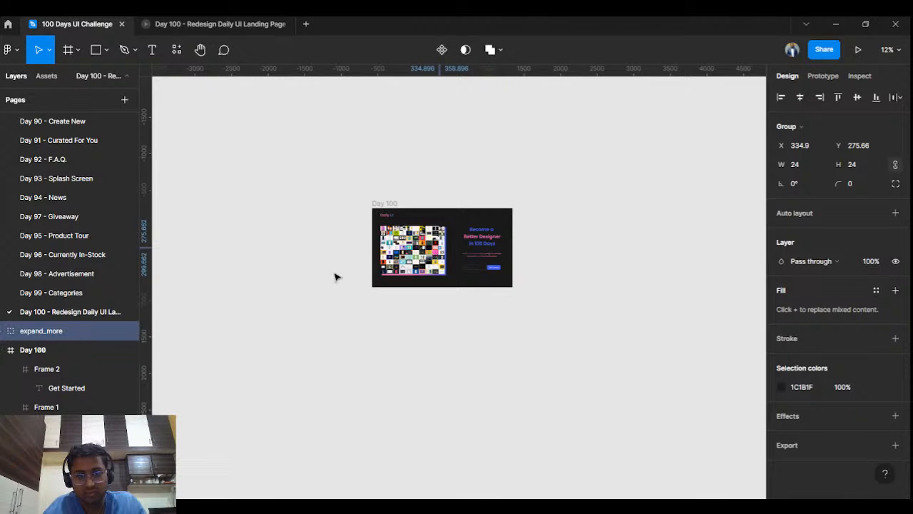
{"action": "scroll", "coordinate": [452, 244], "scroll_direction": "up", "scroll_amount": 5}
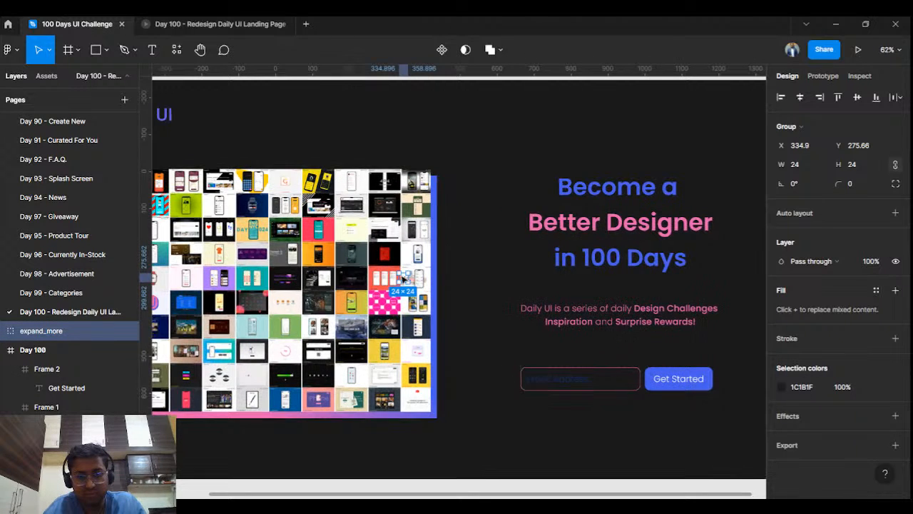
{"action": "mouse_move", "coordinate": [403, 281]}
{"action": "left_mouse_down"}
{"action": "mouse_move", "coordinate": [418, 455]}
{"action": "mouse_move", "coordinate": [452, 457]}
{"action": "mouse_move", "coordinate": [444, 471]}
{"action": "mouse_move", "coordinate": [488, 465]}
{"action": "mouse_move", "coordinate": [464, 478]}
{"action": "mouse_move", "coordinate": [473, 467]}
{"action": "left_mouse_up"}
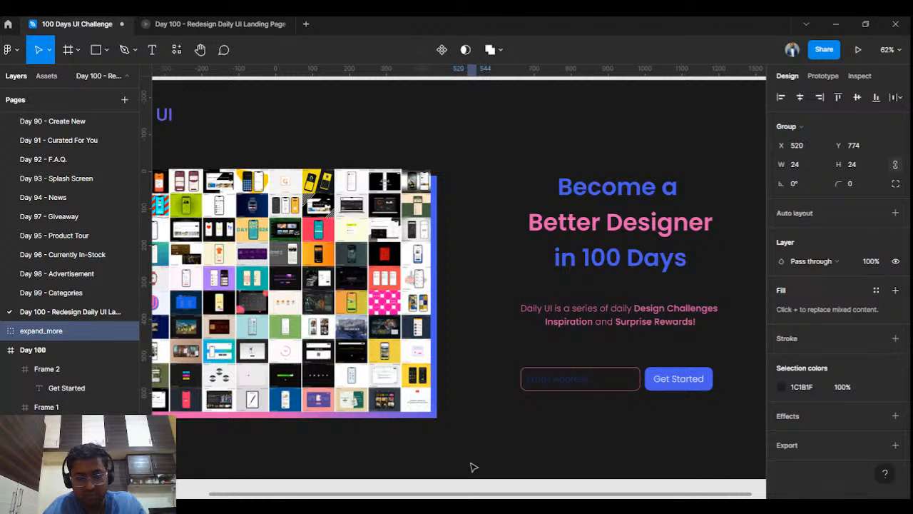
- Colour the arrow icon with the pink sampled from the headline
{"action": "left_click", "coordinate": [781, 386]}
{"action": "left_click", "coordinate": [640, 365]}
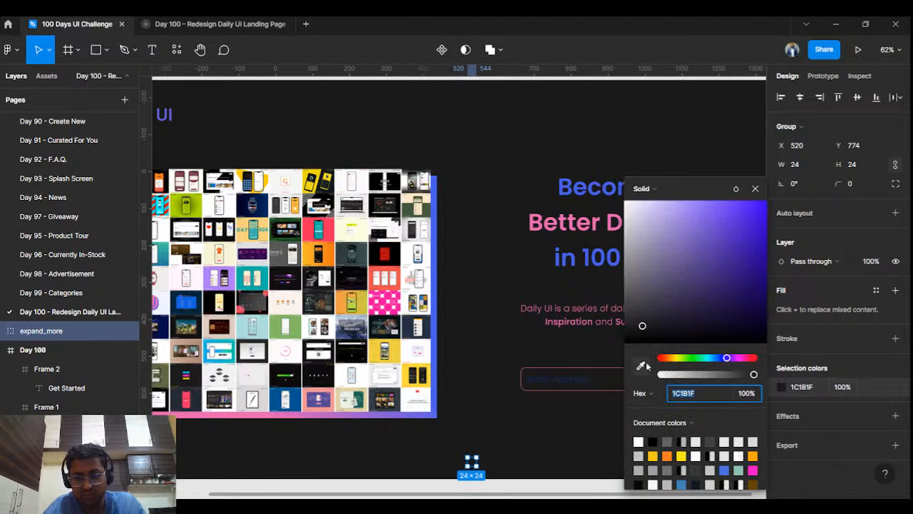
{"action": "left_click", "coordinate": [545, 221]}
{"action": "left_click", "coordinate": [503, 224]}
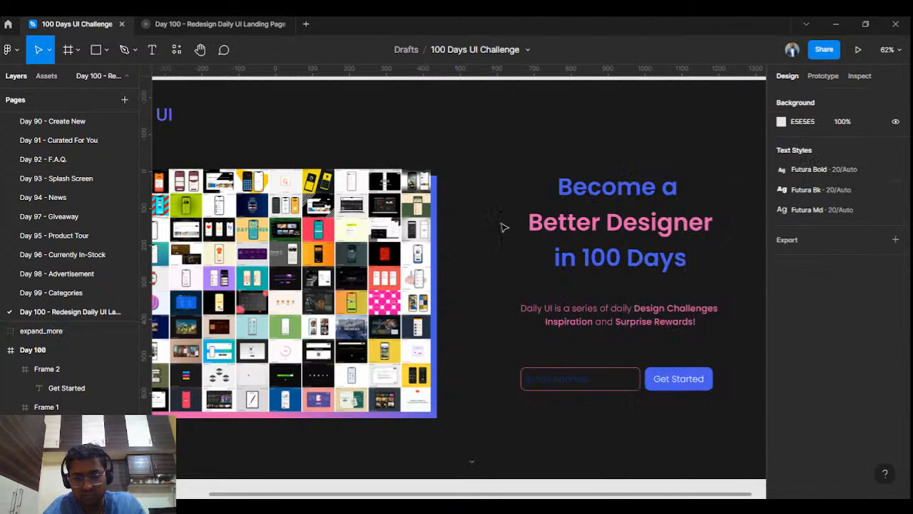
- Enlarge the arrow icon to 54×54 and preview the prototype
{"action": "left_click", "coordinate": [472, 463]}
{"action": "mouse_move", "coordinate": [478, 456]}
{"action": "left_mouse_down"}
{"action": "mouse_move", "coordinate": [488, 448]}
{"action": "mouse_move", "coordinate": [485, 462]}
{"action": "mouse_move", "coordinate": [463, 465]}
{"action": "left_mouse_up"}
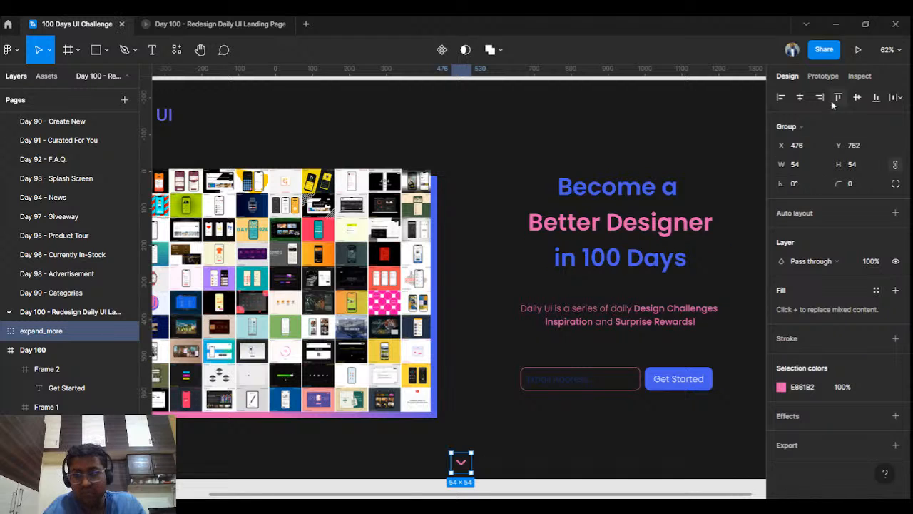
{"action": "left_click", "coordinate": [507, 196]}
{"action": "scroll", "coordinate": [507, 195], "scroll_direction": "down", "scroll_amount": 5}
{"action": "left_click", "coordinate": [208, 21]}
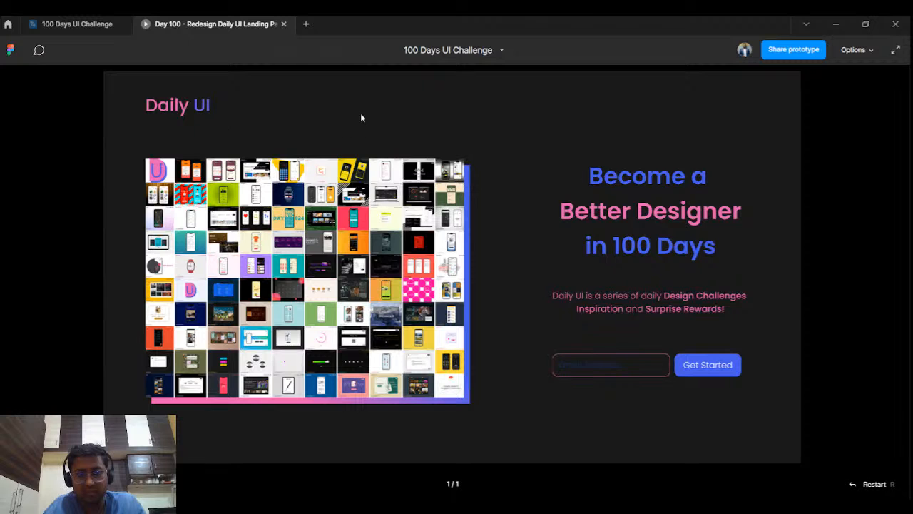
- Move the expand_more icon into the Day 100 frame in the Layers panel and preview it
{"action": "left_click", "coordinate": [77, 23]}
{"action": "left_click_drag", "start_coordinate": [58, 336], "coordinate": [58, 360]}
{"action": "left_click", "coordinate": [193, 23]}
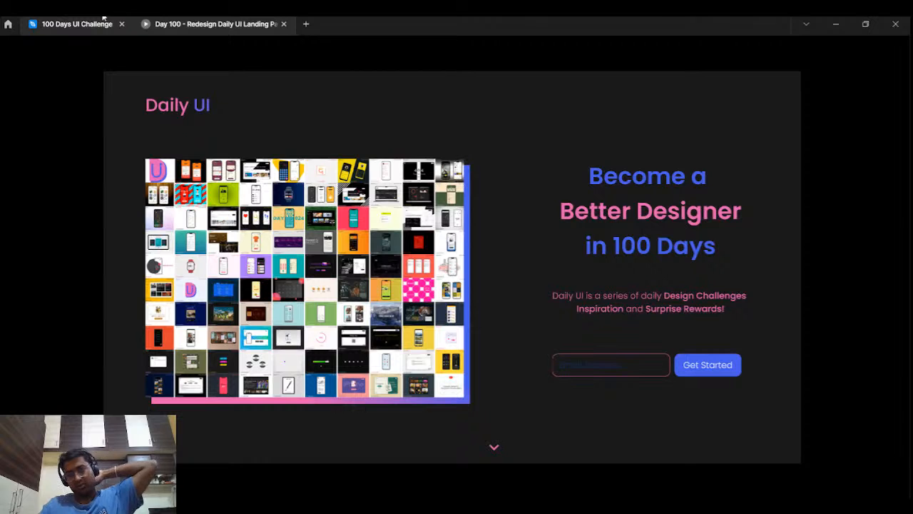
- Switch between the editor and prototype preview to confirm the arrow shows on the slide
{"action": "left_click", "coordinate": [103, 18]}
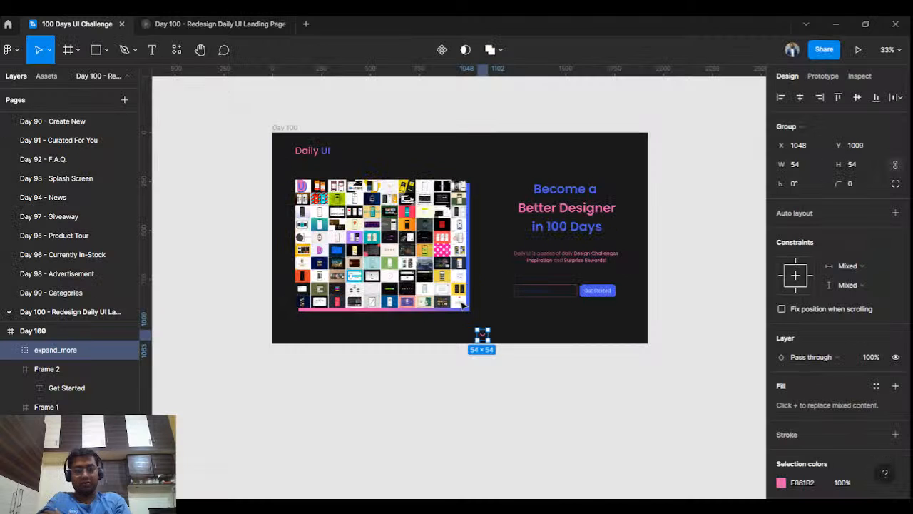
{"action": "left_click", "coordinate": [697, 268]}
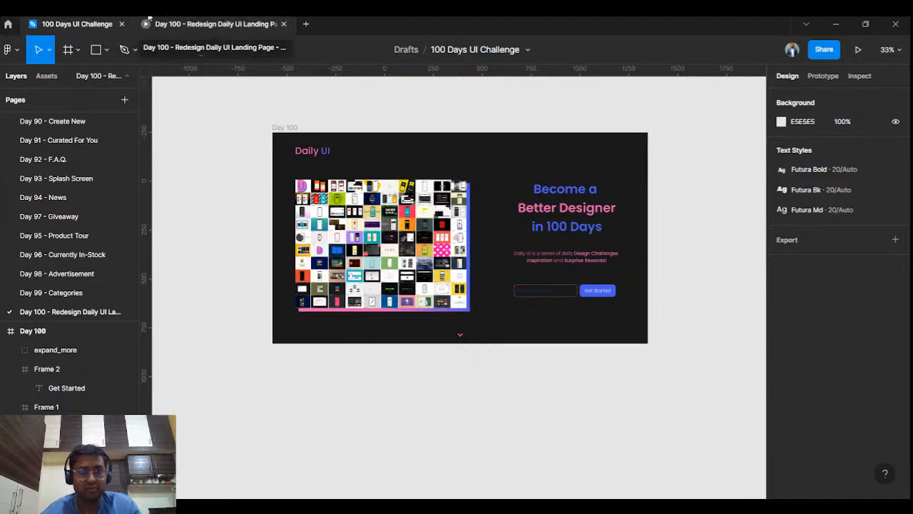
{"action": "left_click", "coordinate": [148, 20]}
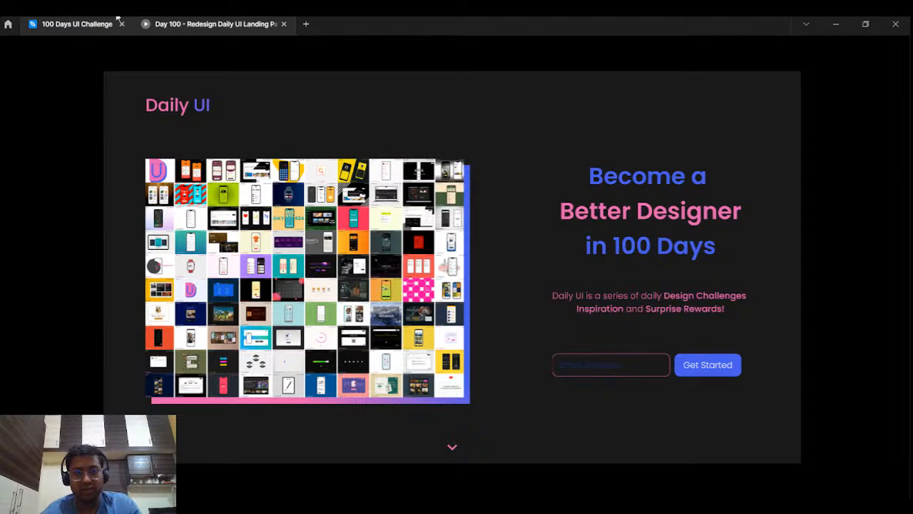
{"action": "left_click", "coordinate": [116, 18]}
{"action": "left_click", "coordinate": [203, 19]}
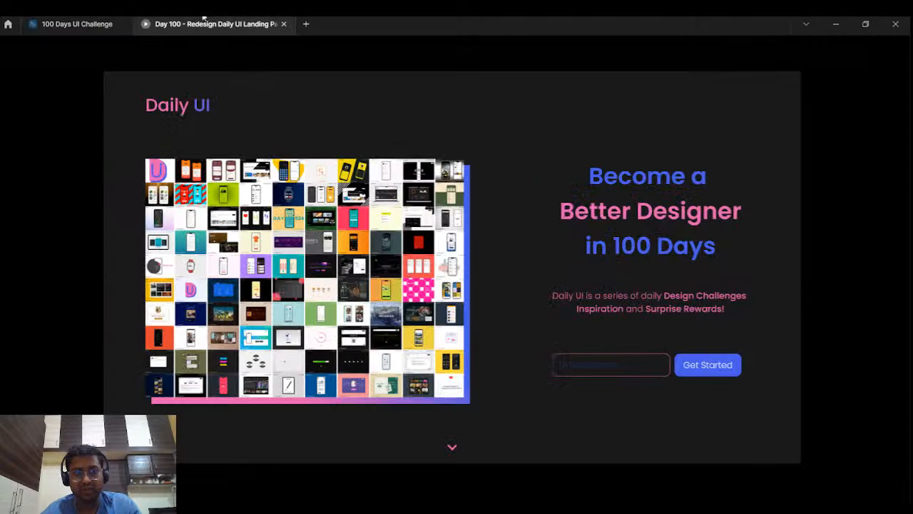
{"action": "left_click", "coordinate": [107, 18]}
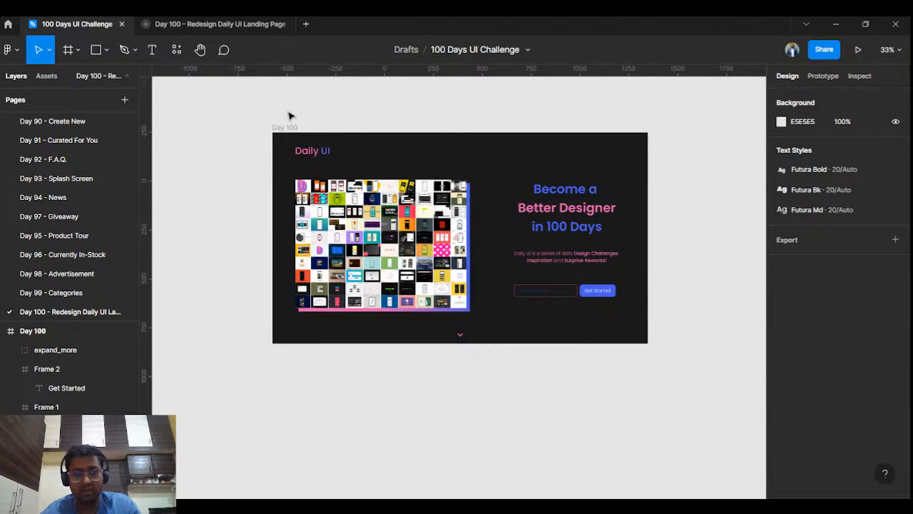